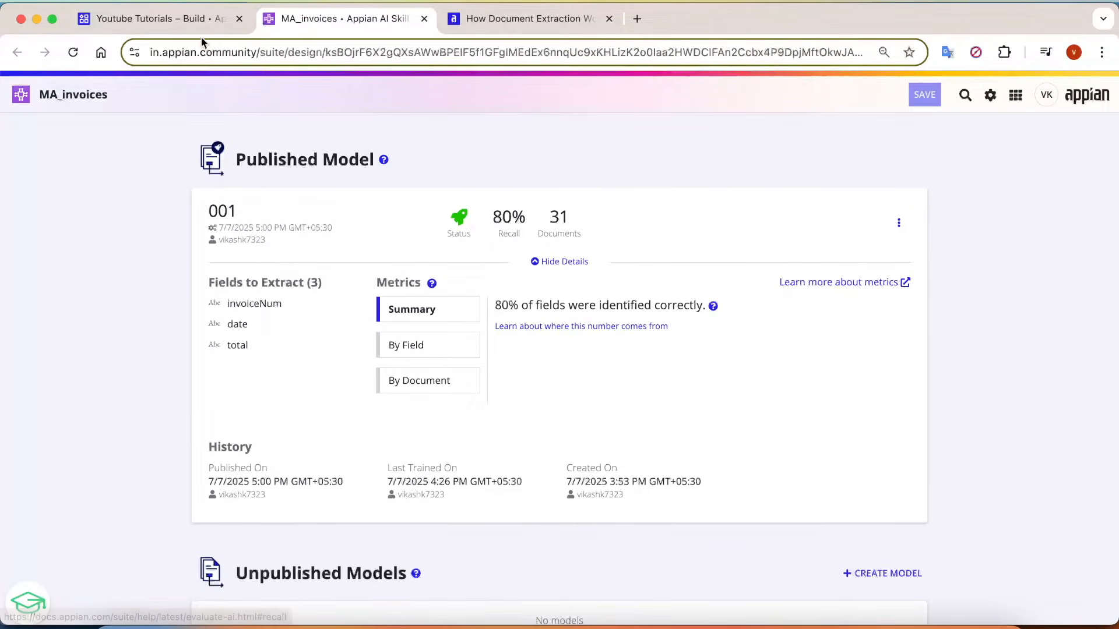
Start creating a new AI Skill object in the Youtube Tutorials application.
left_click(191, 23)
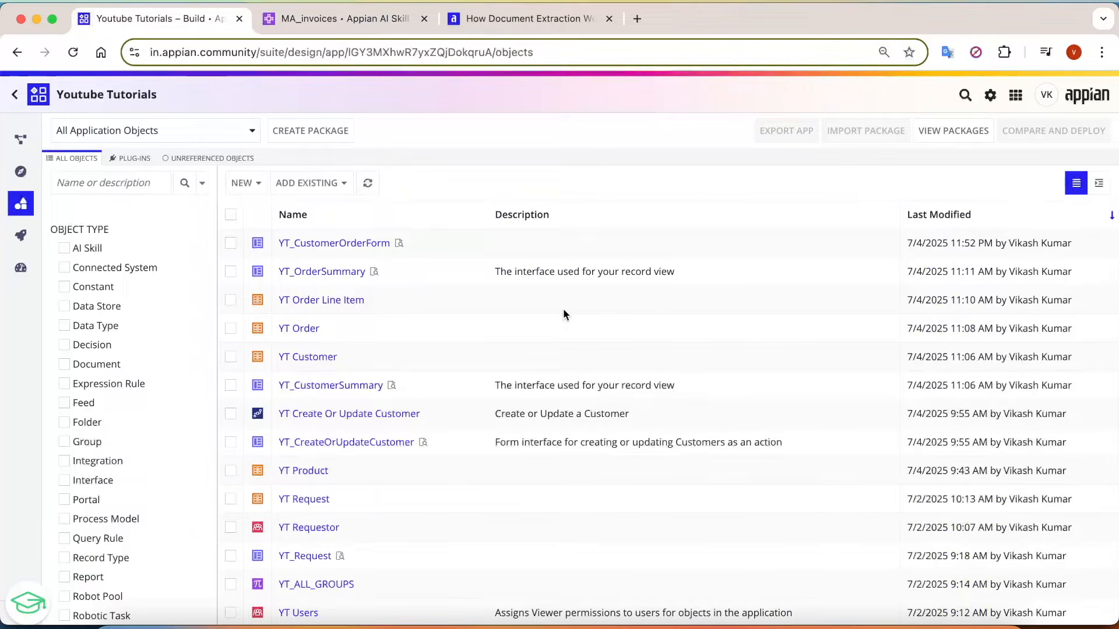
left_click(250, 189)
scroll(239, 434, "down", 2)
left_click(250, 403)
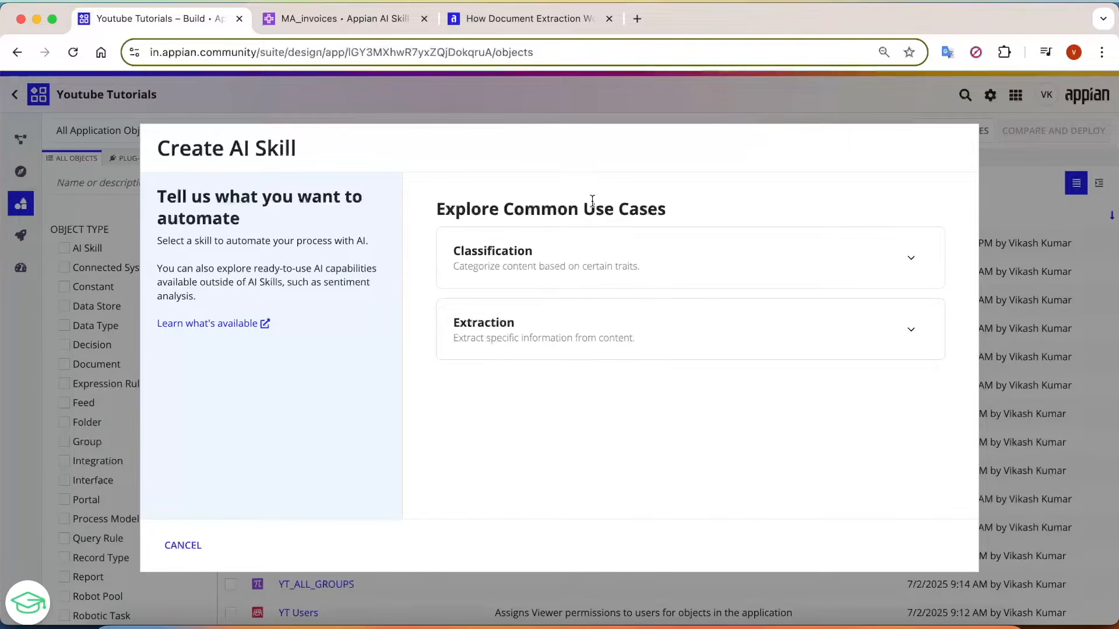
Review the Classification and Extraction use cases, and create a document extraction skill named YT_invoiceExtractionSkill.
left_click_drag(457, 248, 552, 257)
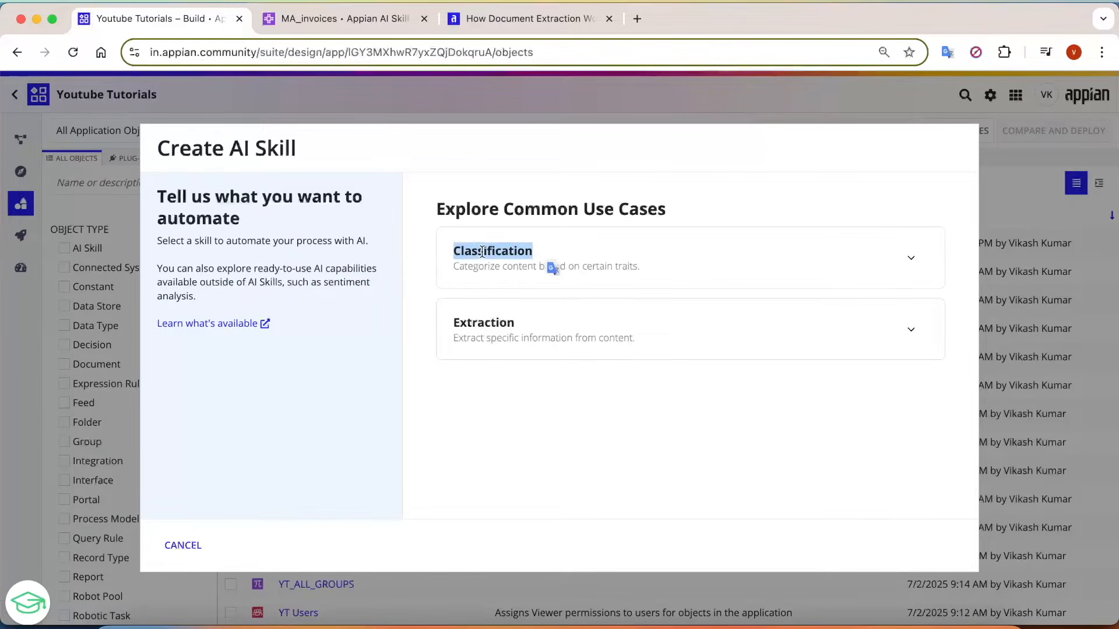
left_click_drag(450, 324, 530, 322)
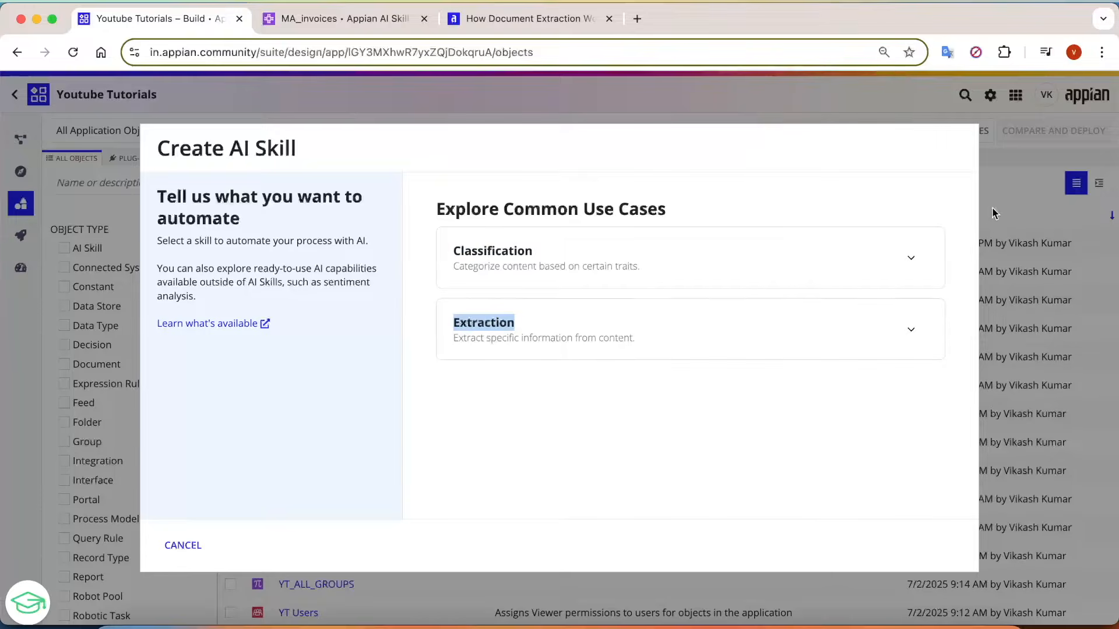
left_click(911, 257)
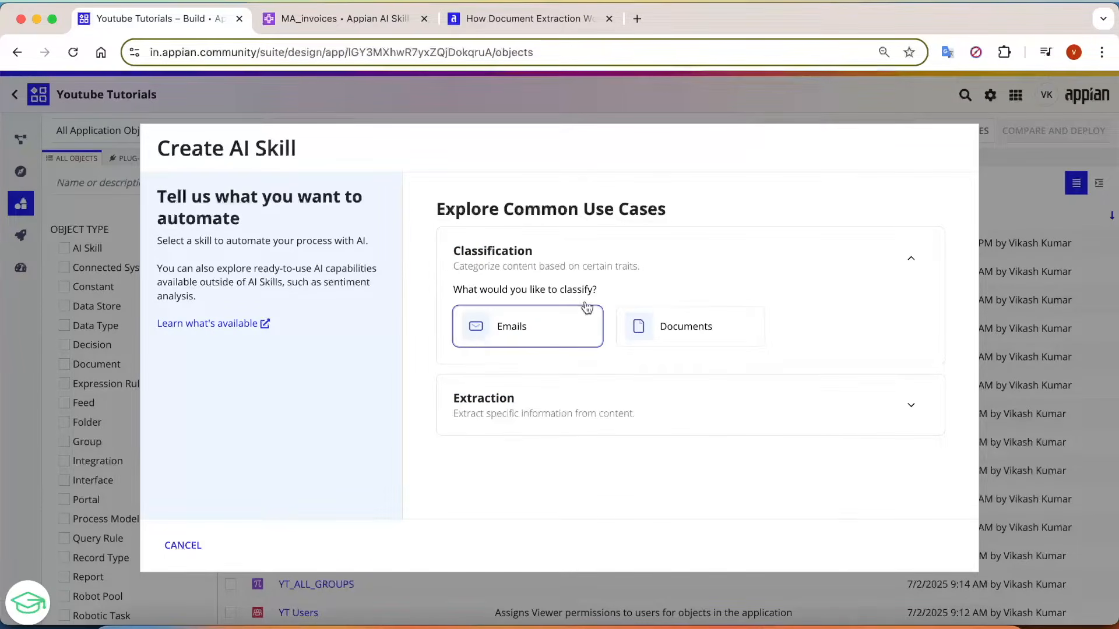
left_click(912, 405)
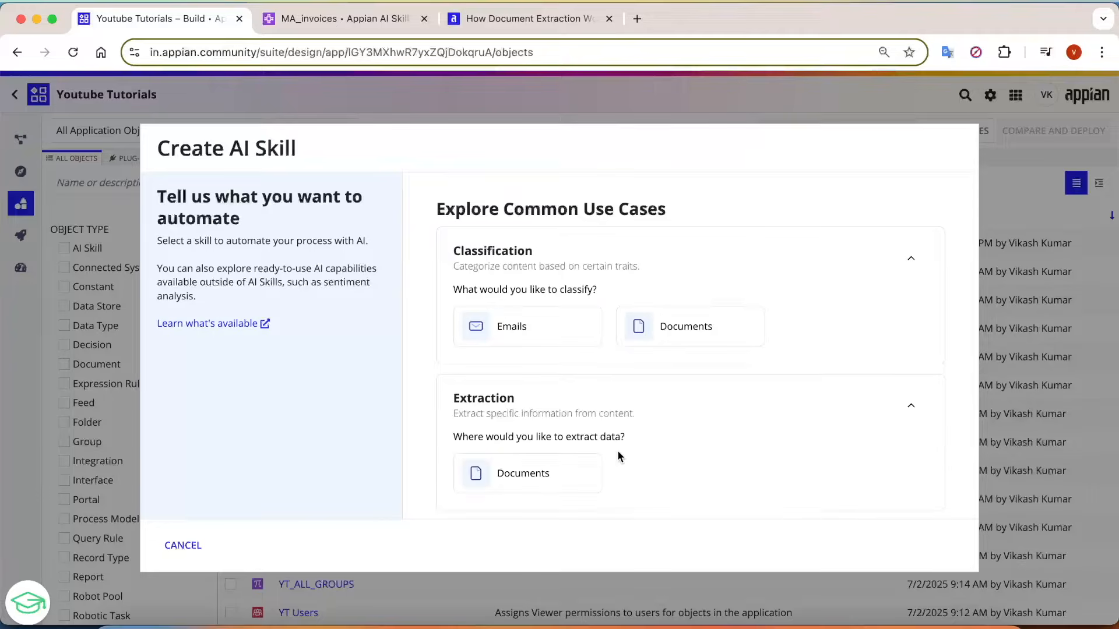
scroll(621, 457, "down", 1)
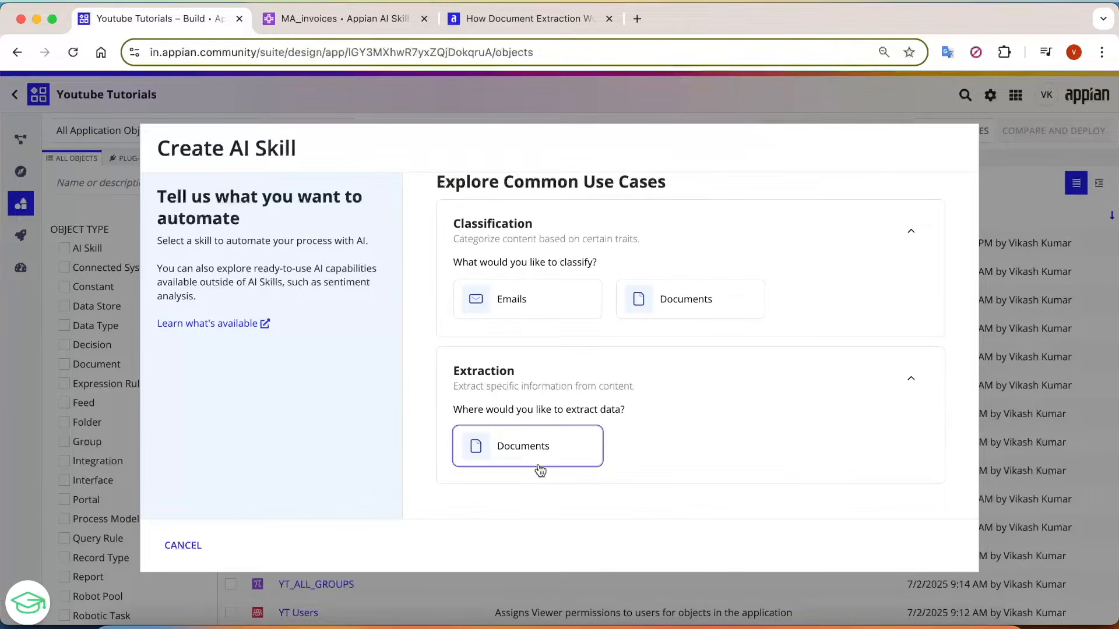
left_click(518, 456)
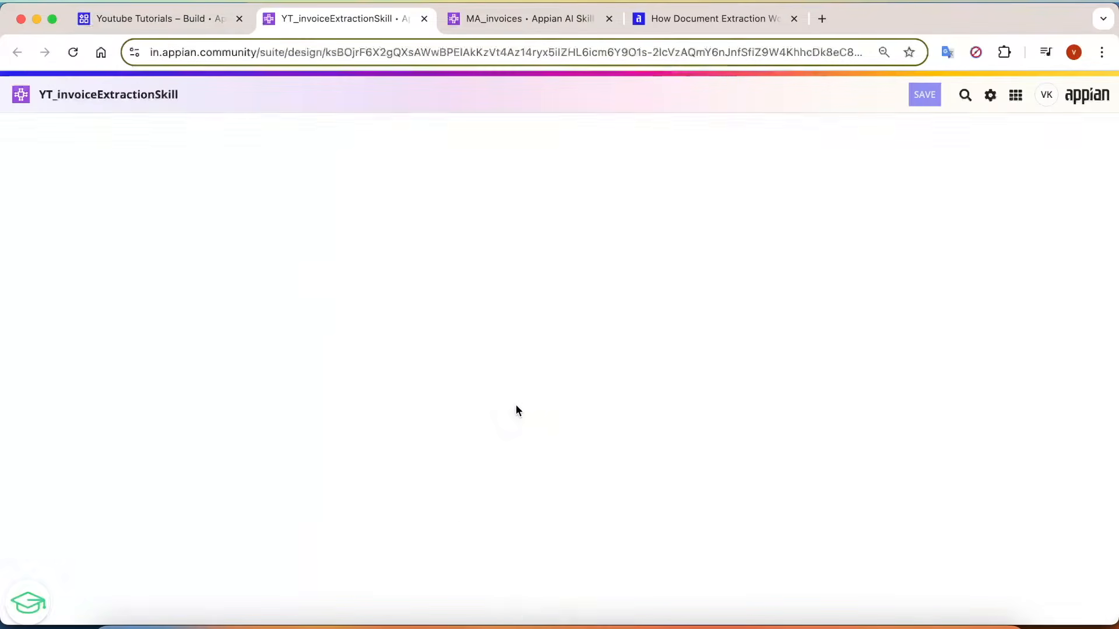
Review the skill's Published Model and Unpublished Models sections, and start creating its first model.
scroll(665, 333, "down", 2)
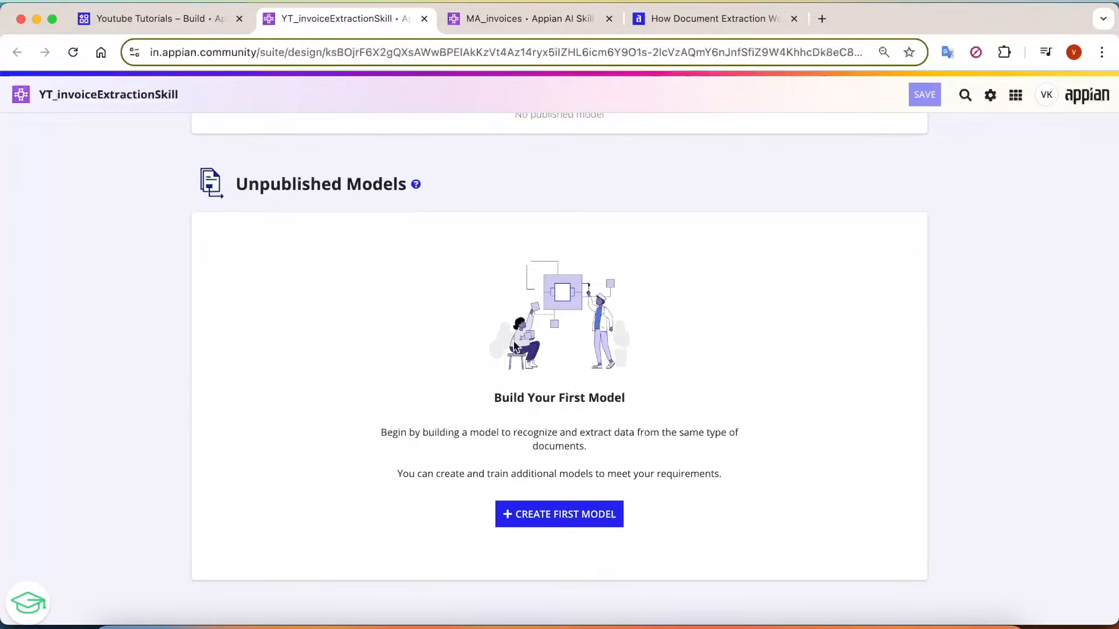
scroll(666, 338, "up", 2)
scroll(480, 295, "down", 1)
scroll(444, 288, "up", 1)
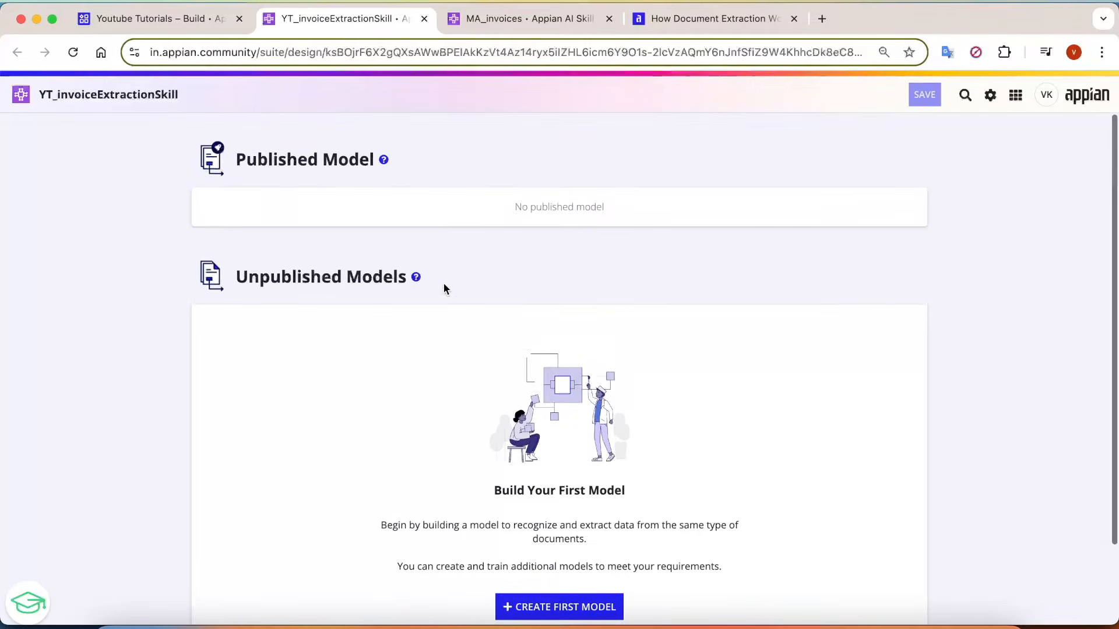
left_click_drag(238, 161, 387, 162)
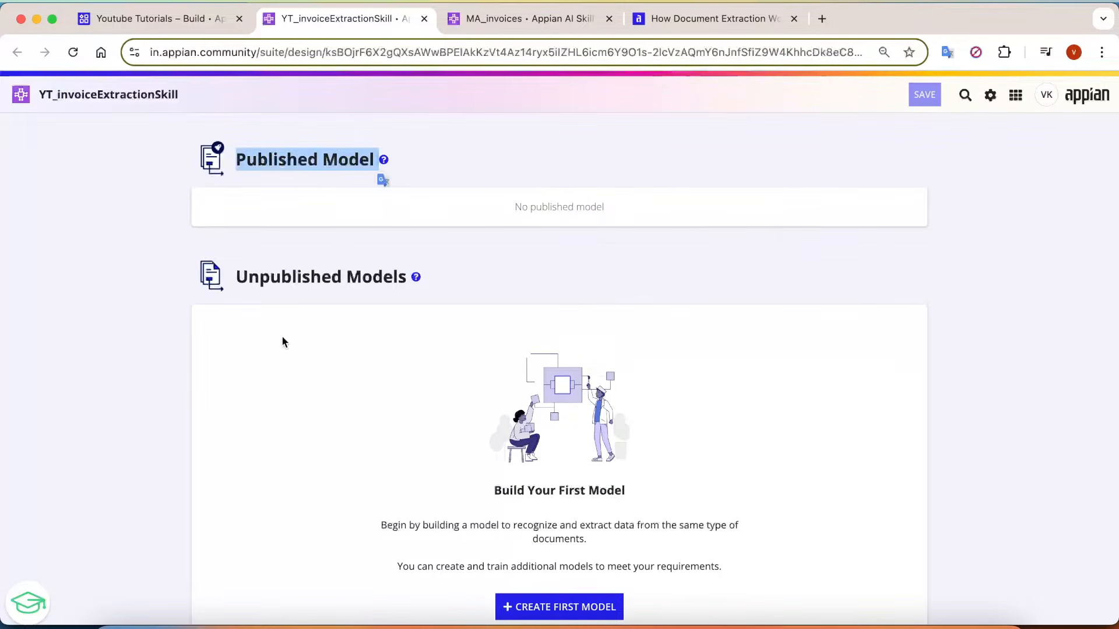
scroll(282, 339, "down", 2)
left_click_drag(250, 194, 399, 207)
left_click(328, 308)
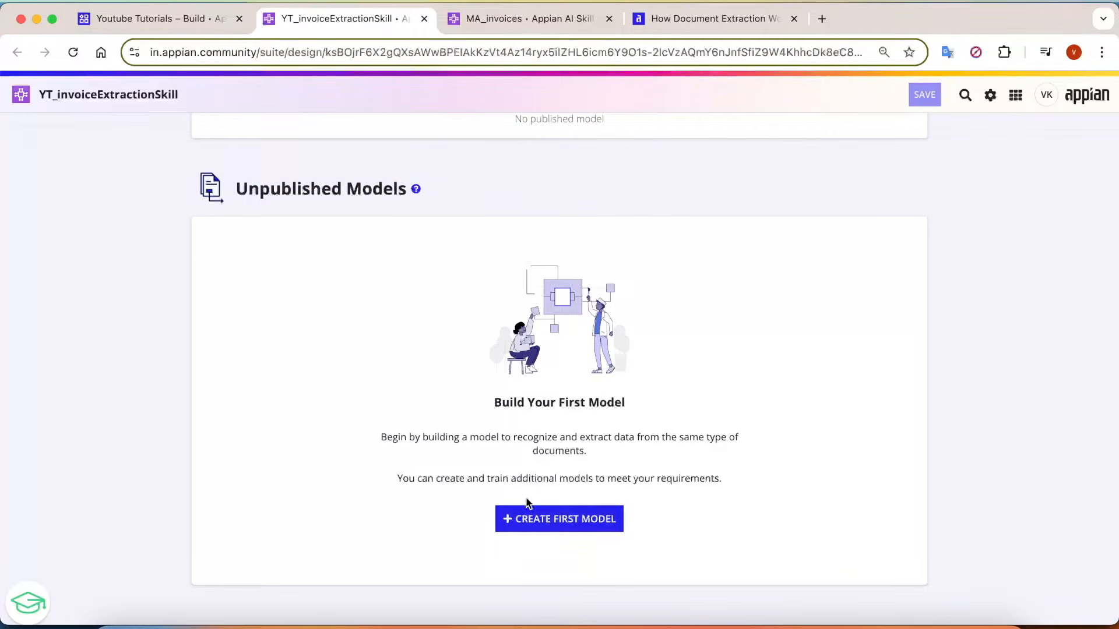
left_click(570, 523)
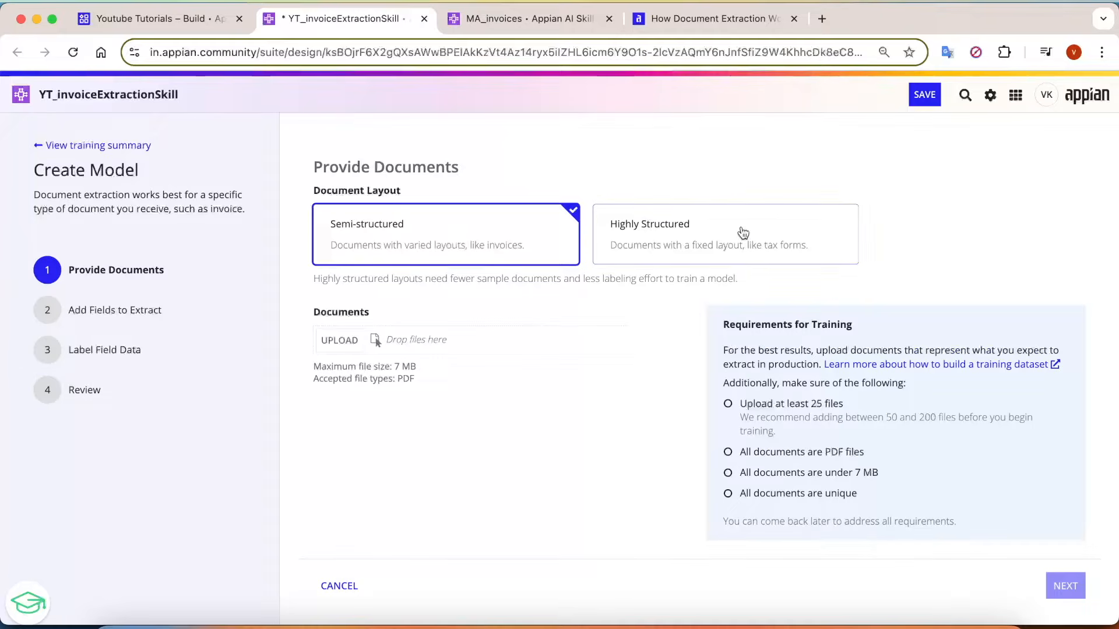
Compare the Semi-structured and Highly Structured document layouts, and check the size and file type limits for uploads.
scroll(642, 267, "up", 5)
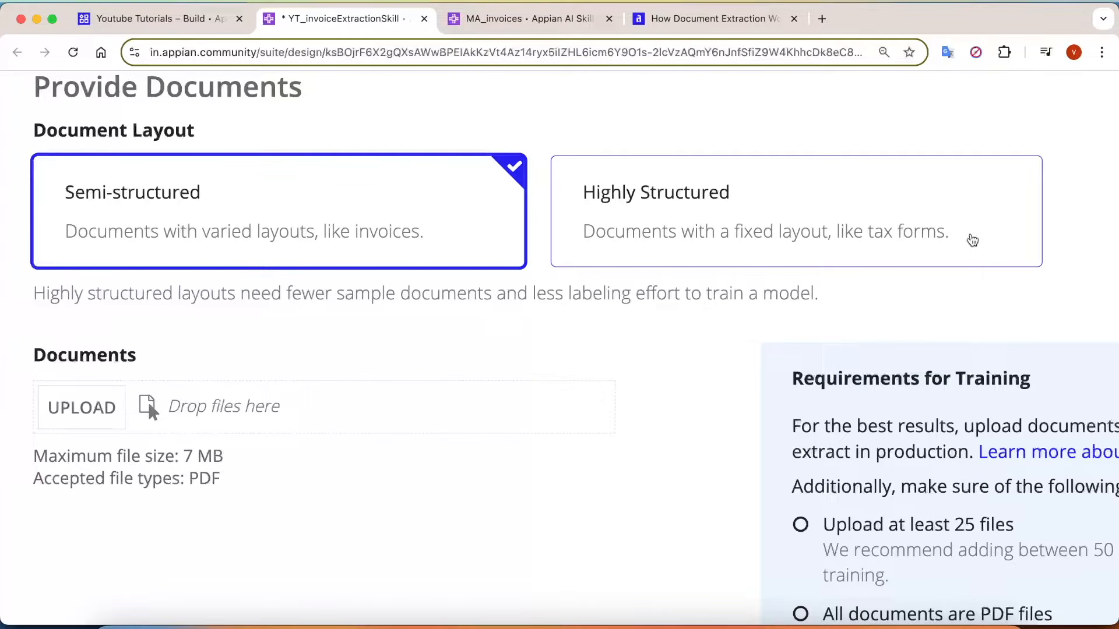
scroll(843, 270, "left", 4)
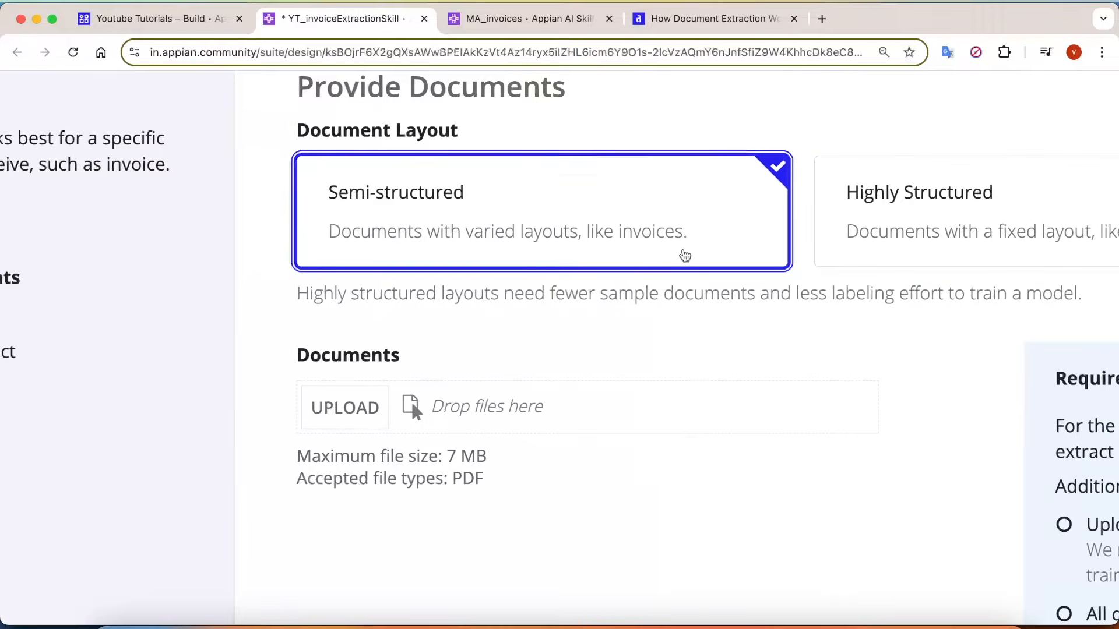
scroll(354, 244, "up", 1)
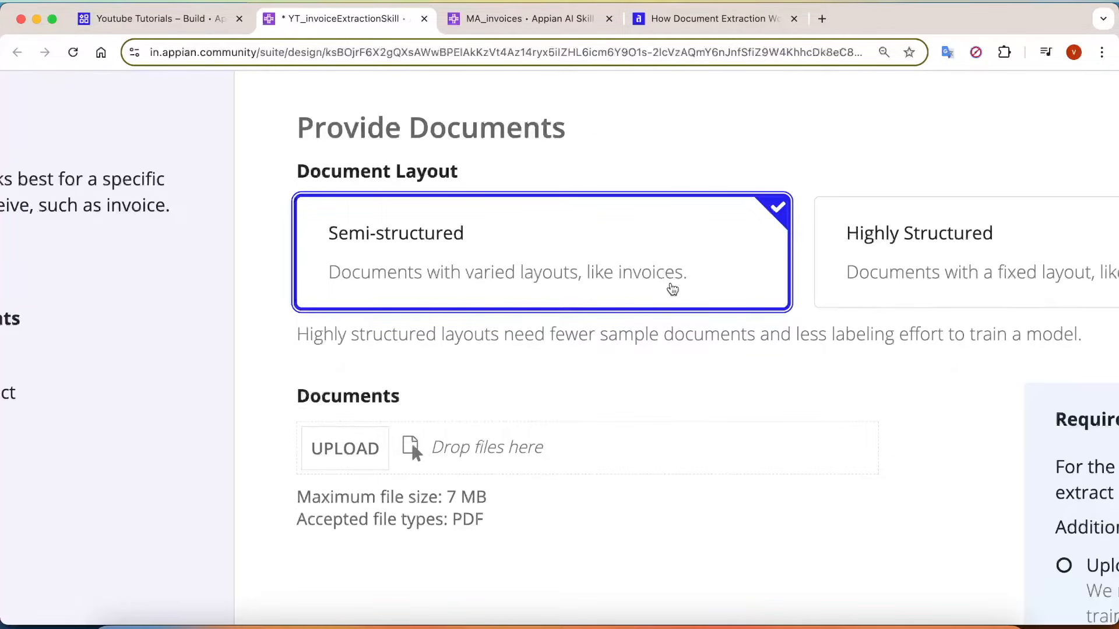
key("super+minus")
key("super+minus")
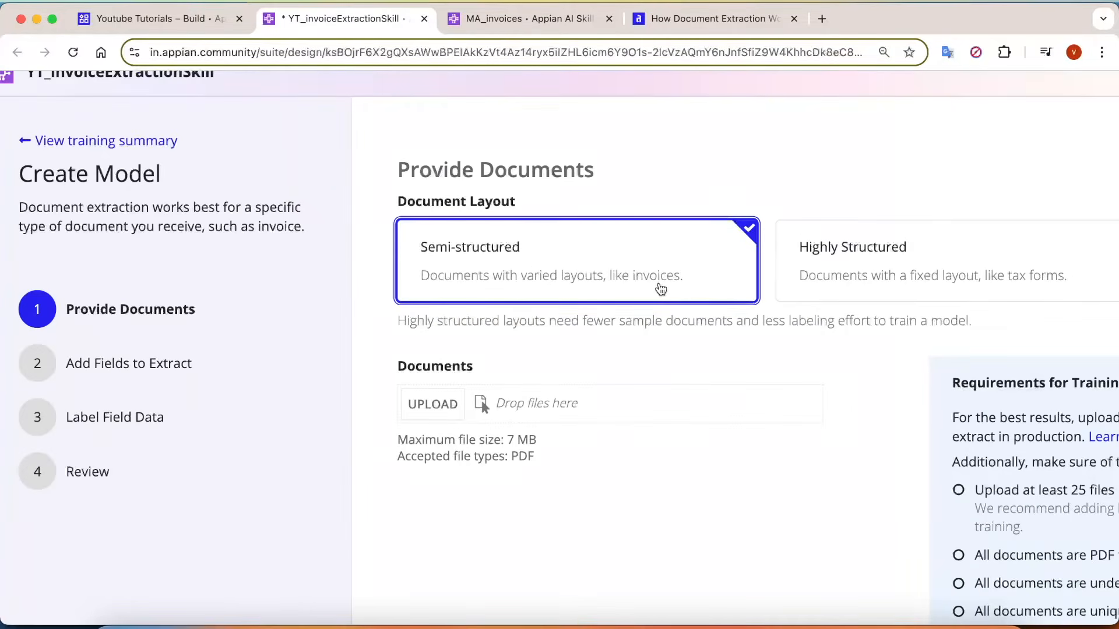
scroll(660, 289, "right", 4)
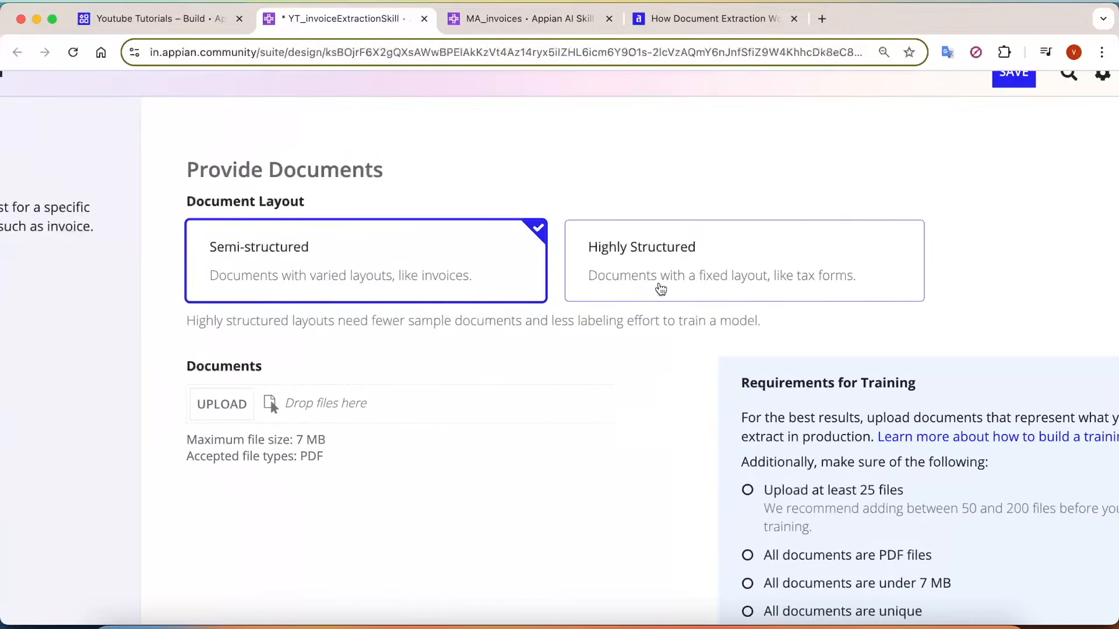
scroll(660, 289, "down", 3)
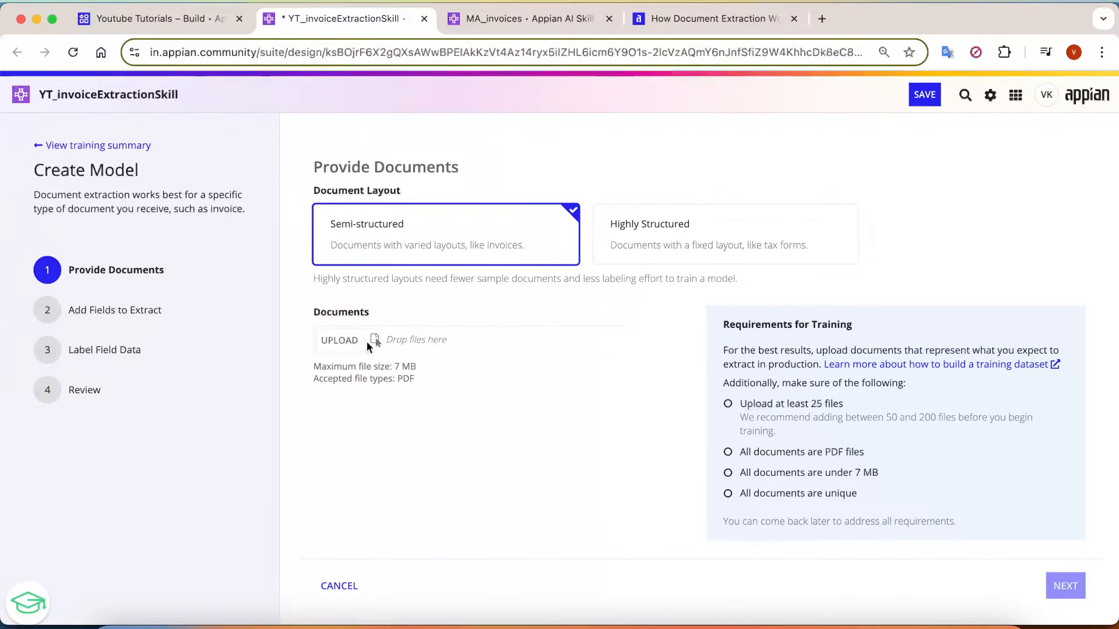
left_click_drag(439, 390, 295, 379)
left_click(687, 423)
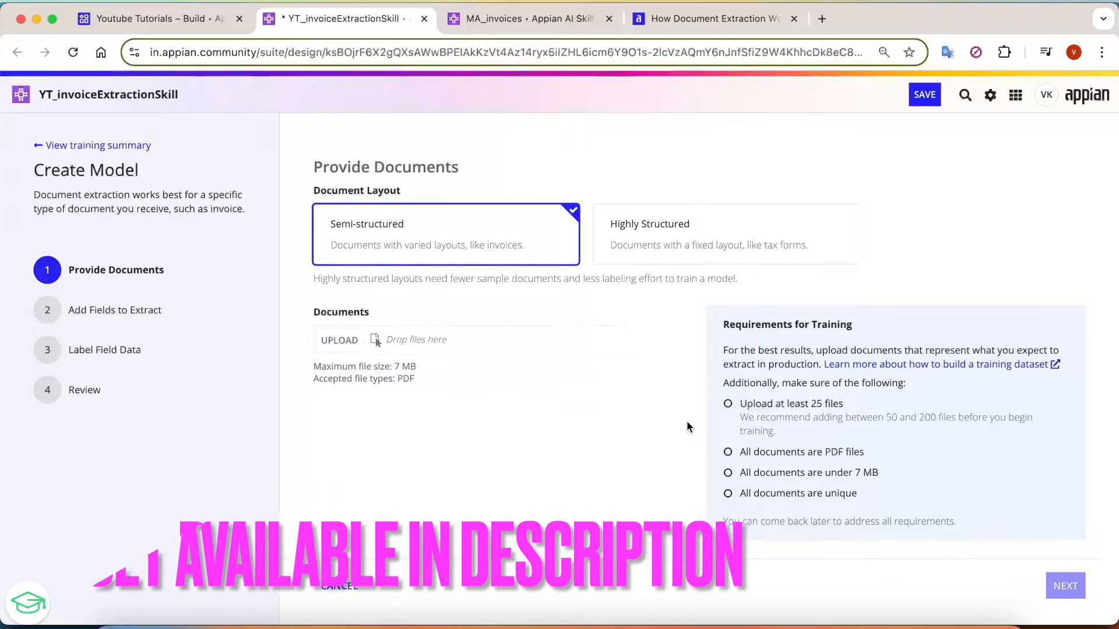
Examine the training requirements on minimum file count, PDF format, file size and document uniqueness.
scroll(1053, 445, "up", 5, "ctrl")
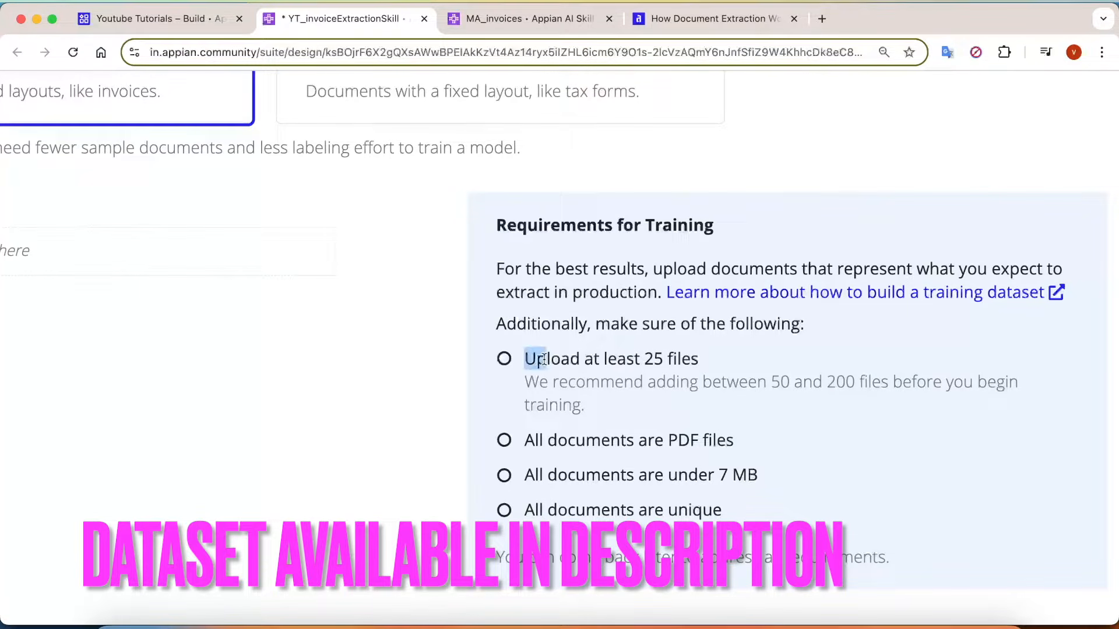
left_click_drag(702, 358, 605, 358)
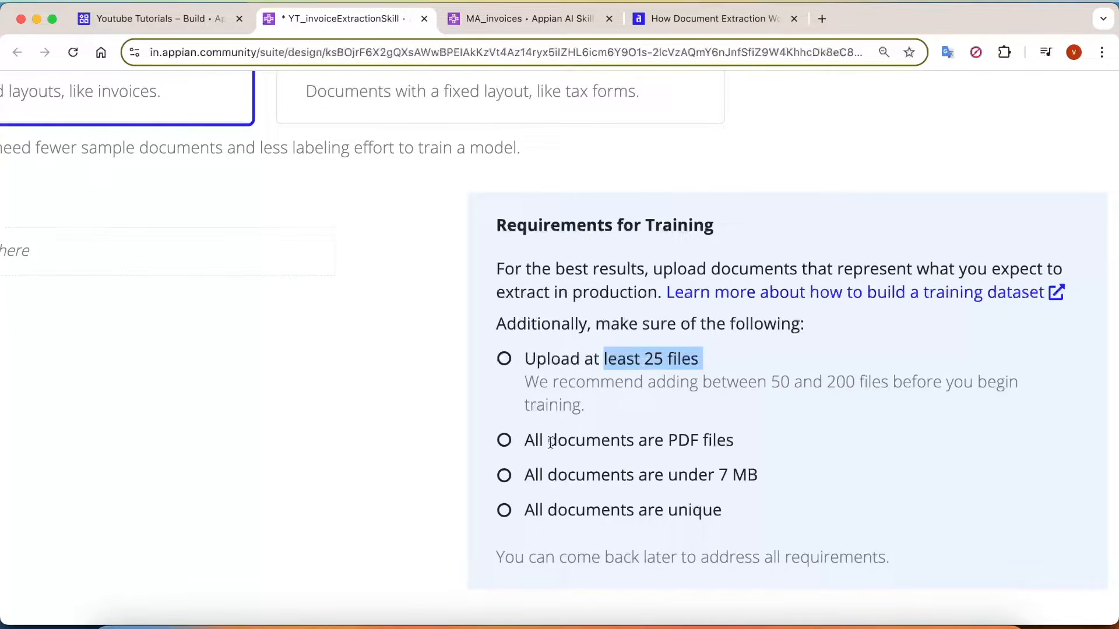
left_click_drag(524, 442, 522, 477)
left_click(527, 506)
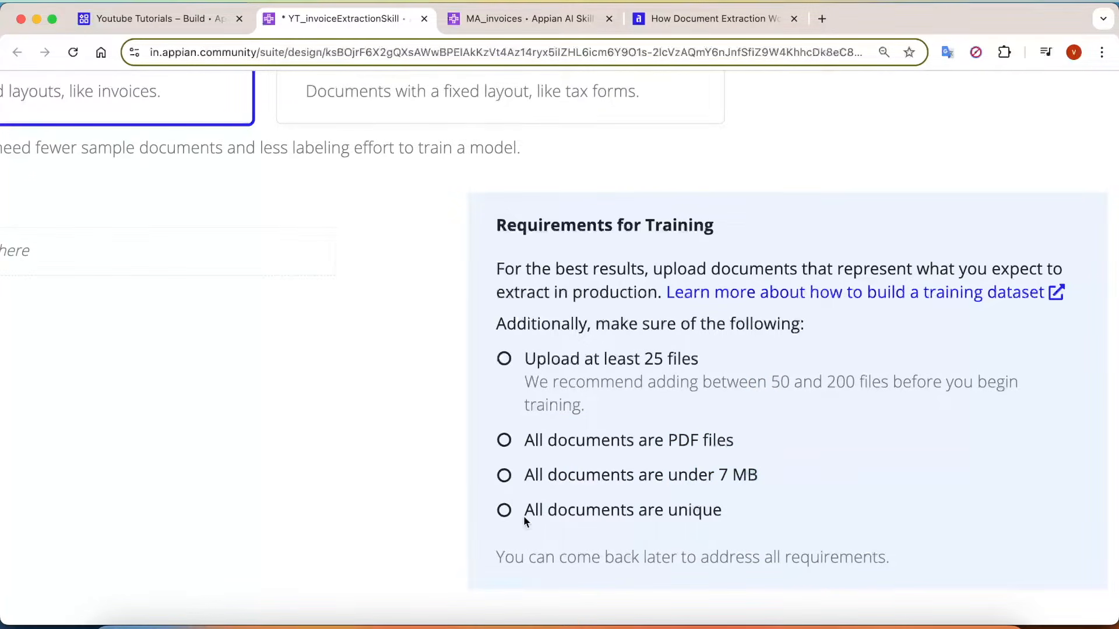
left_click_drag(730, 518, 524, 513)
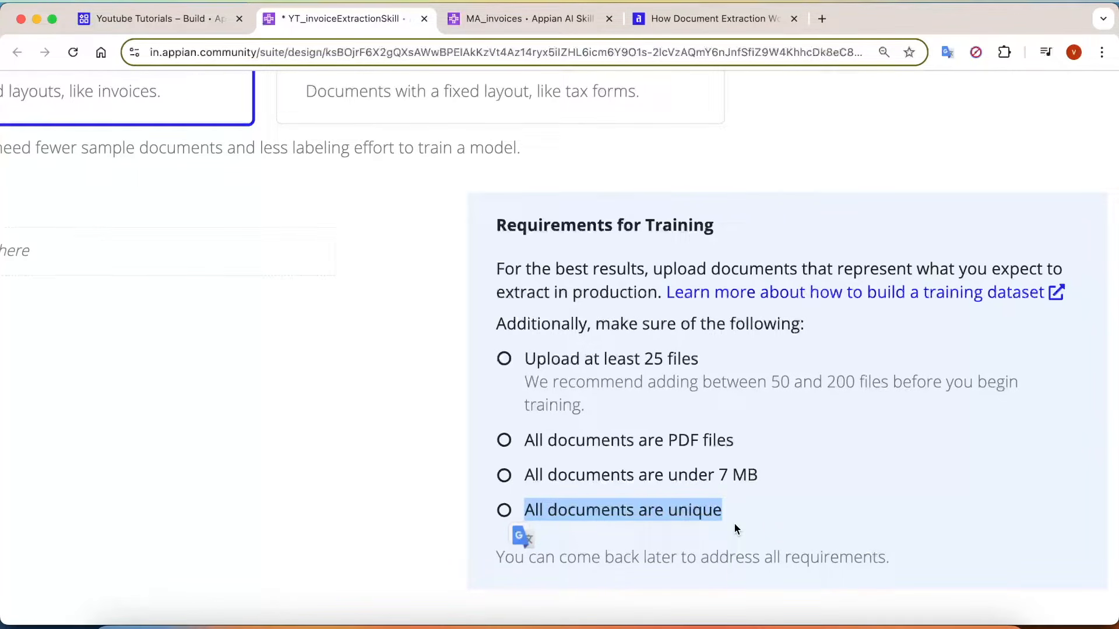
scroll(736, 529, "down", 5)
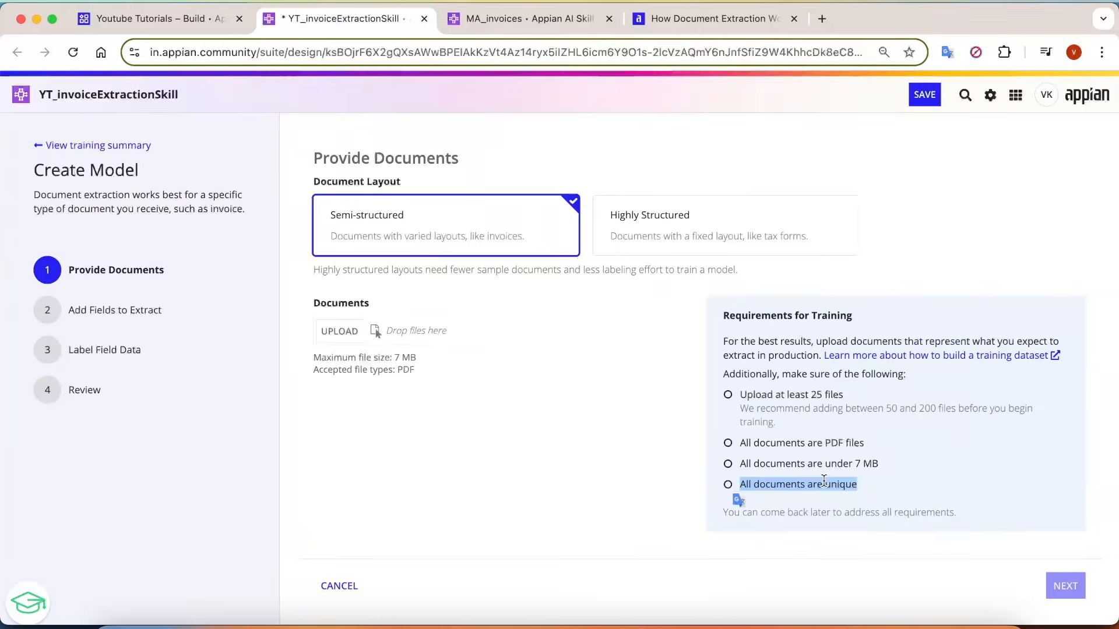
scroll(824, 481, "up", 5)
scroll(824, 481, "down", 5)
left_click(501, 511)
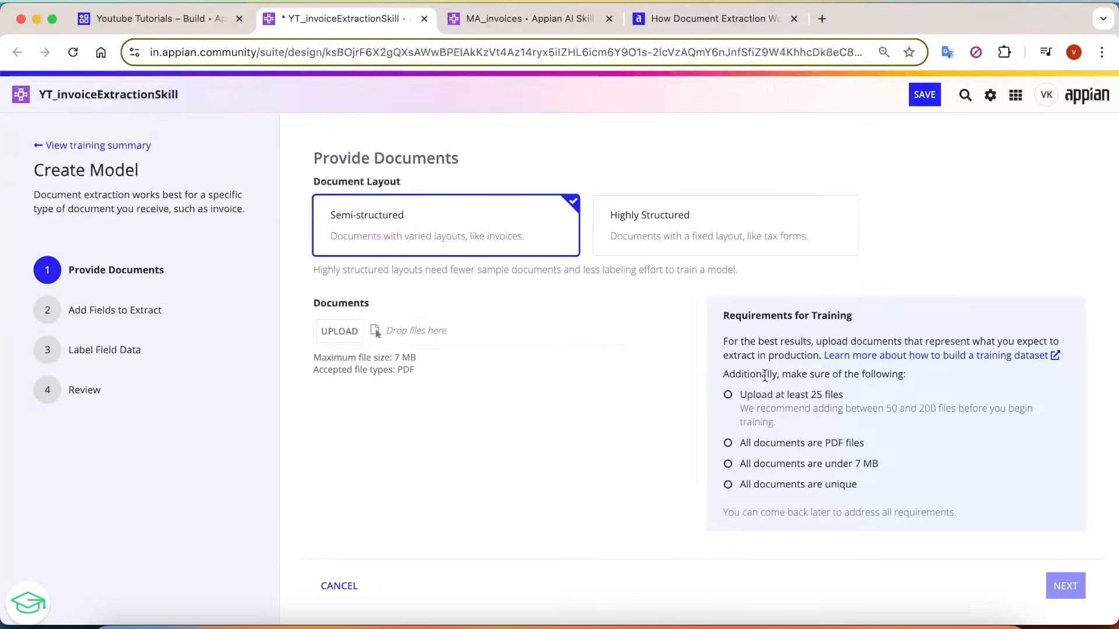
Switch to Finder, look through the folder of sample invoices, and open 03.NextEra Pharma Ltd.pdf.
left_click(119, 623)
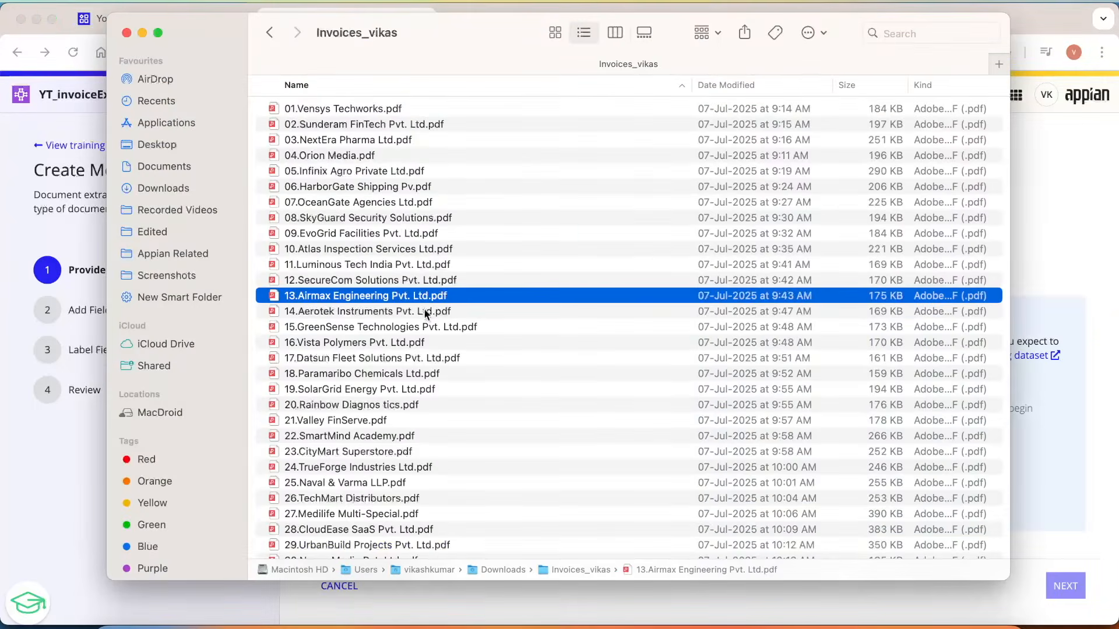
scroll(428, 315, "down", 2)
scroll(449, 263, "up", 3)
left_click(318, 114)
scroll(369, 407, "down", 2)
scroll(424, 275, "up", 3)
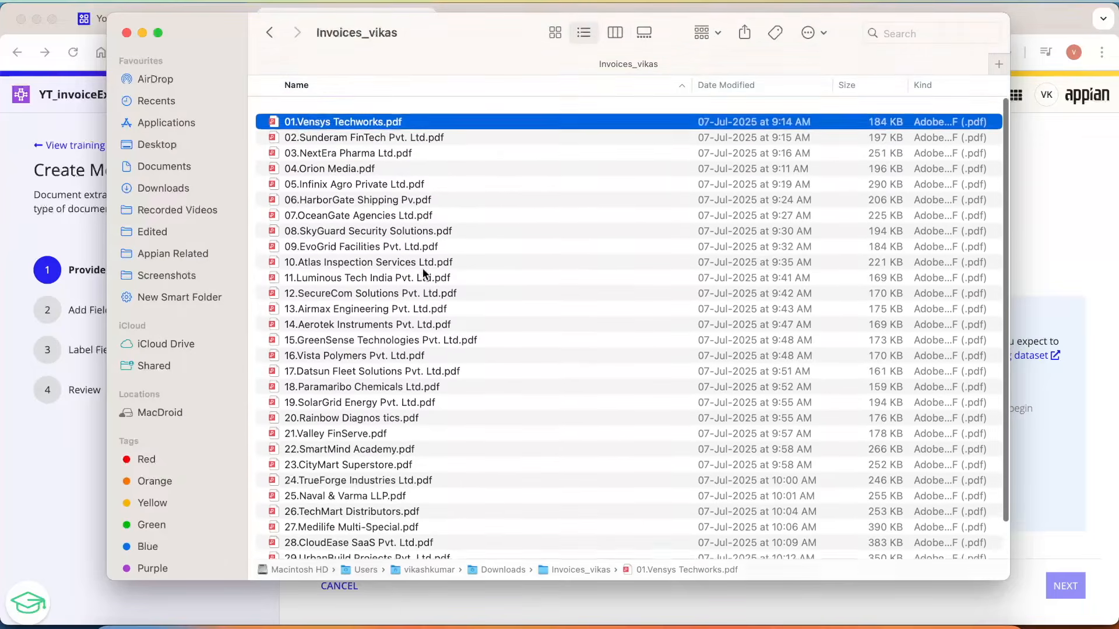
left_click(393, 141)
double_click(393, 141)
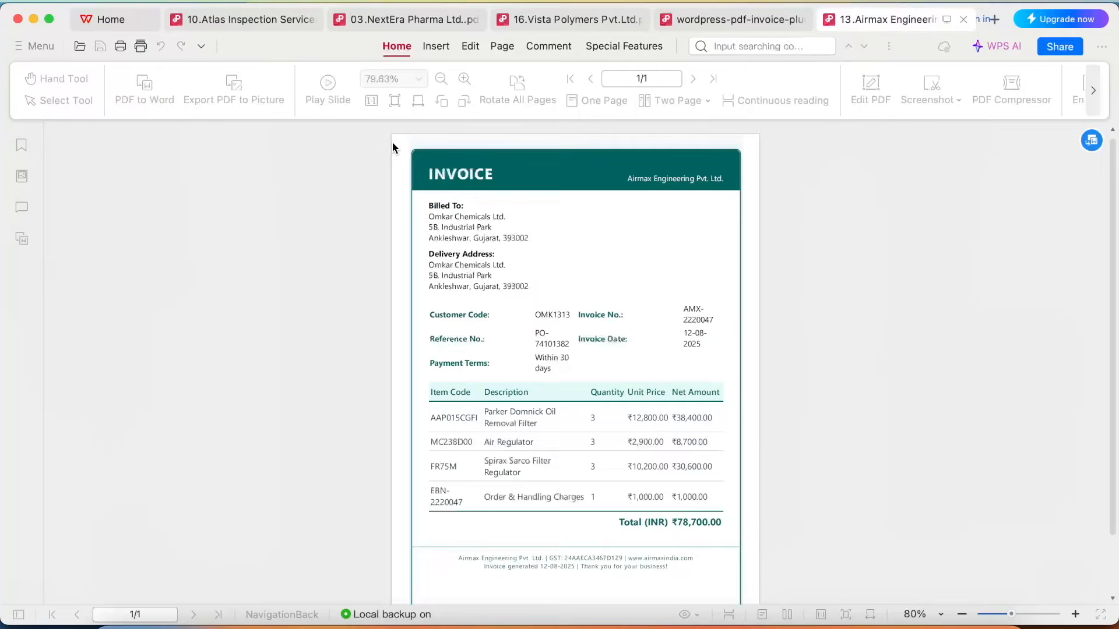
Examine the invoice number, date and total fields on the NextEra Pharma invoice.
scroll(591, 315, "up", 5)
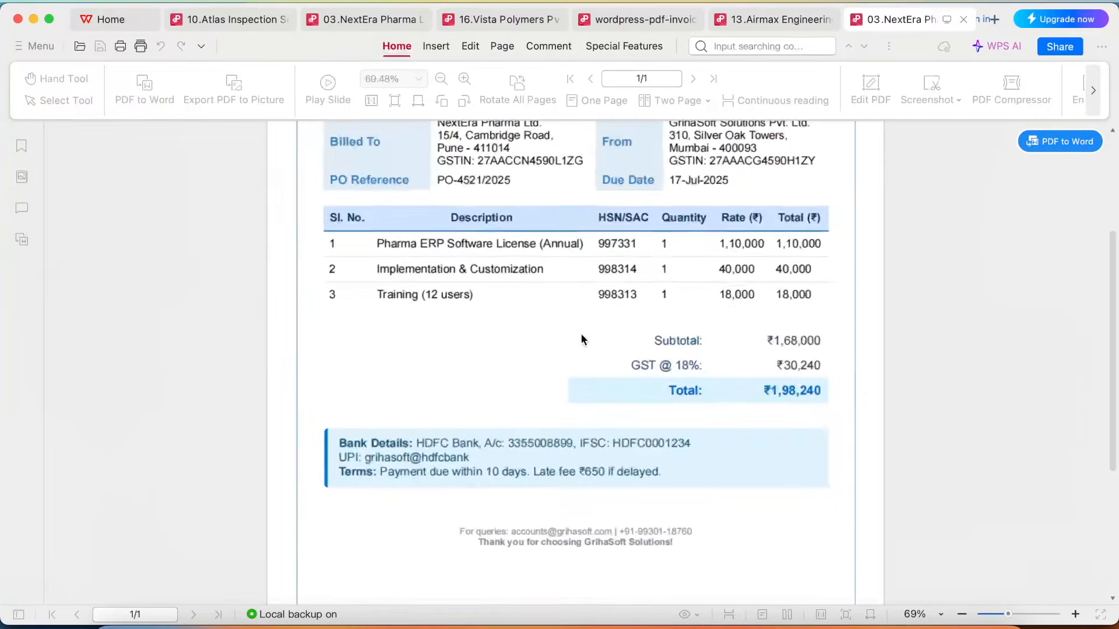
scroll(565, 261, "up", 3)
left_click_drag(331, 200, 485, 210)
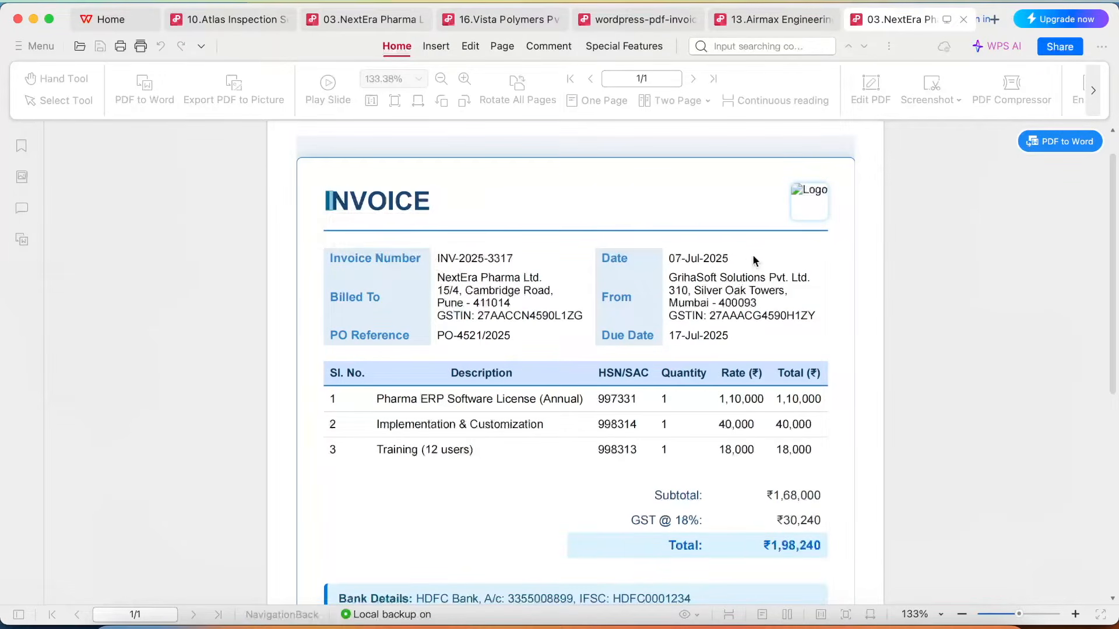
left_click_drag(670, 258, 740, 259)
scroll(653, 458, "down", 3)
left_click_drag(762, 441, 827, 444)
Compare the layouts of the other open invoices: Airmax Engineering, the WordPress sample and Vista Polymers.
left_click(769, 19)
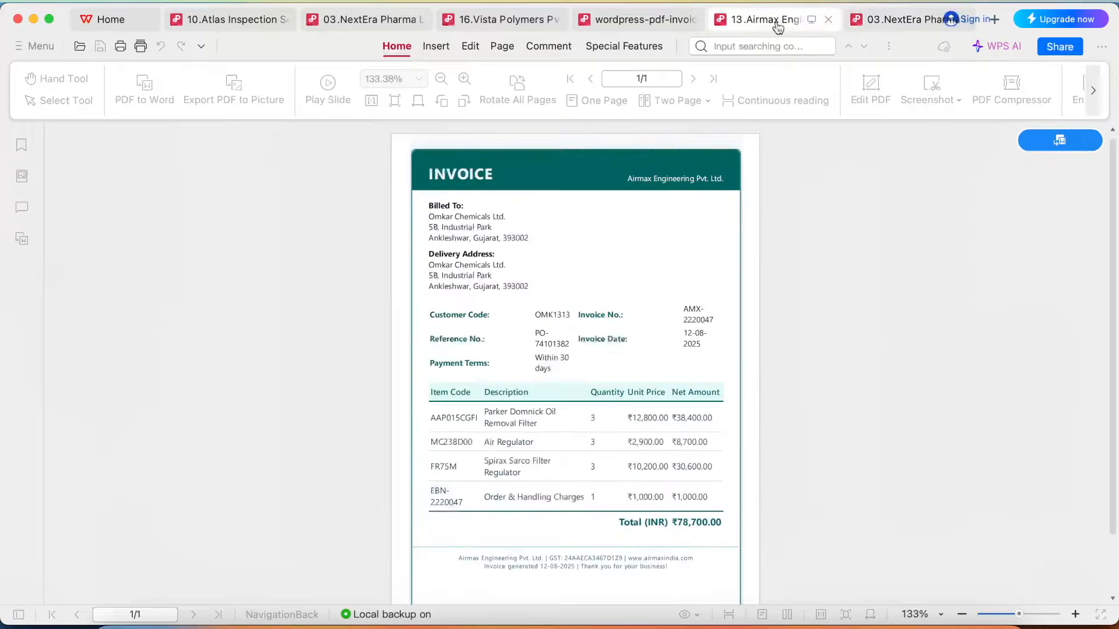
left_click(653, 27)
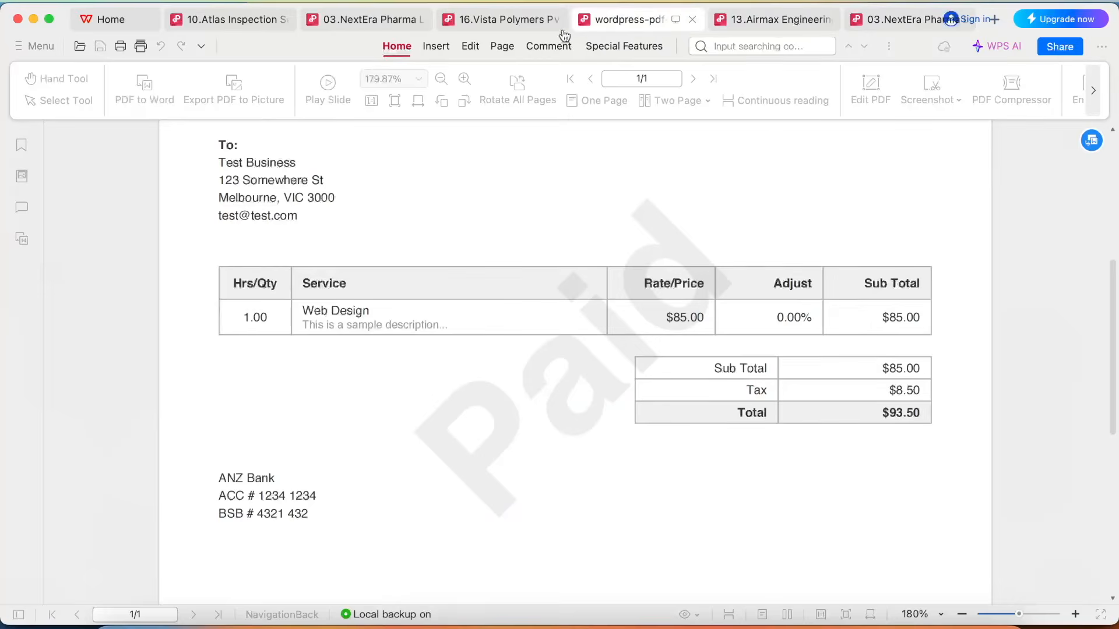
left_click(511, 23)
scroll(548, 393, "up", 5)
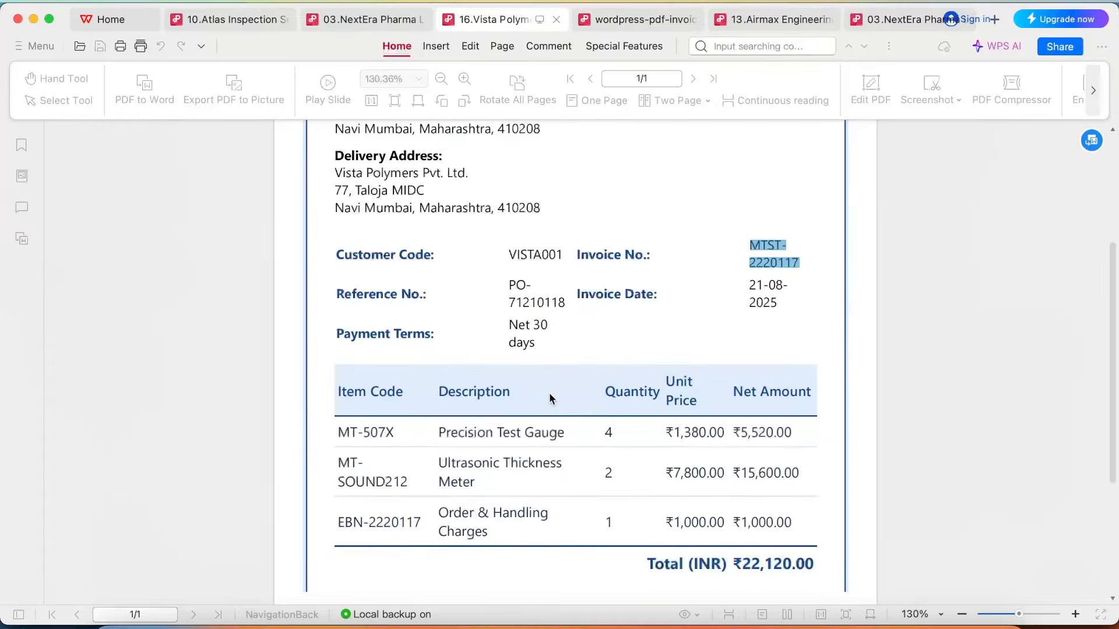
scroll(639, 327, "up", 4)
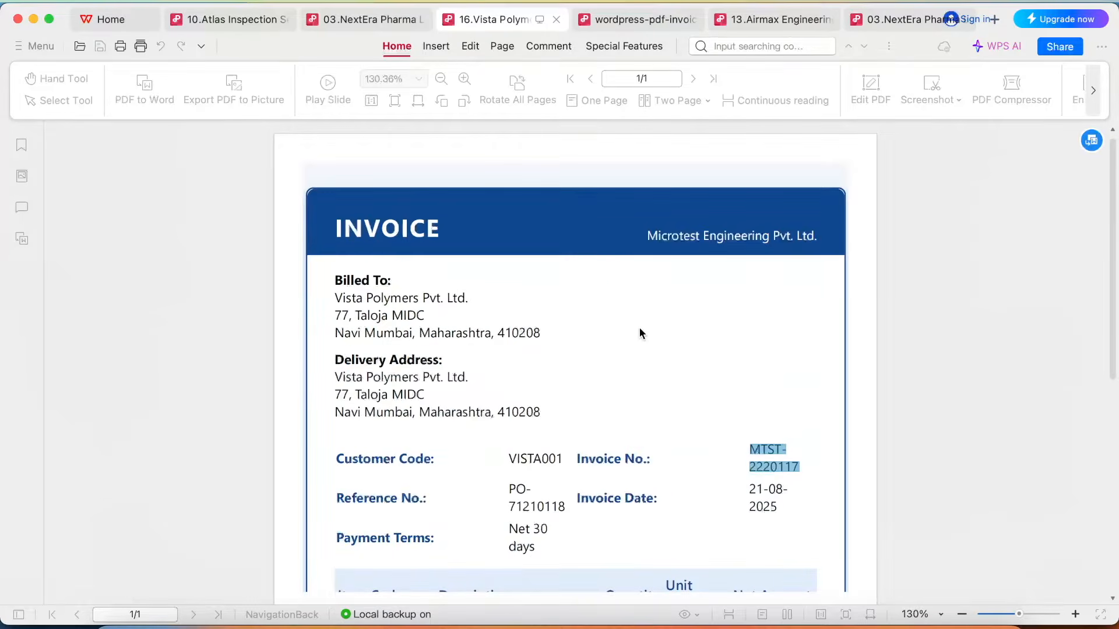
Switch back to the browser and upload the 31 sample invoice PDFs, 01.Vensys Techworks through 31.SupraMart Supermarket, as training documents.
left_click(483, 621)
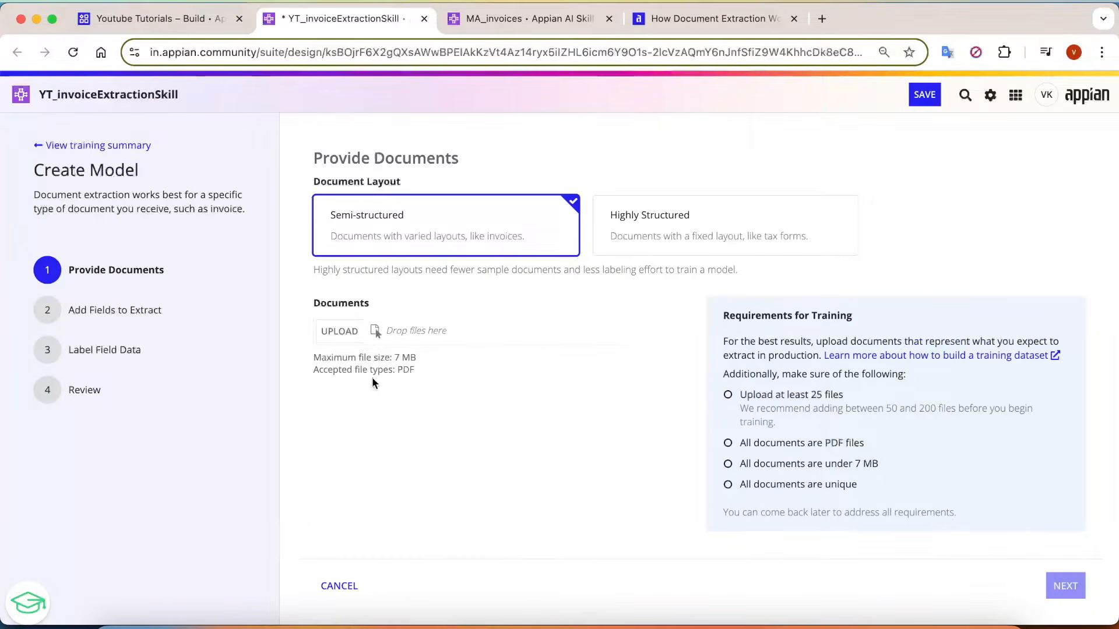
left_click(355, 337)
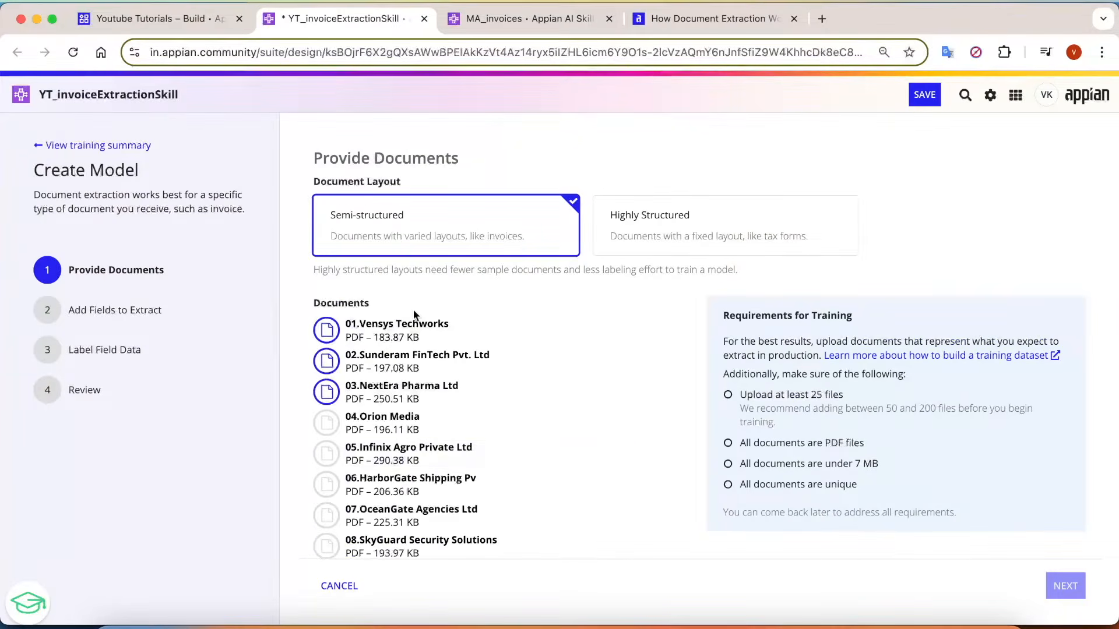
scroll(502, 390, "down", 1)
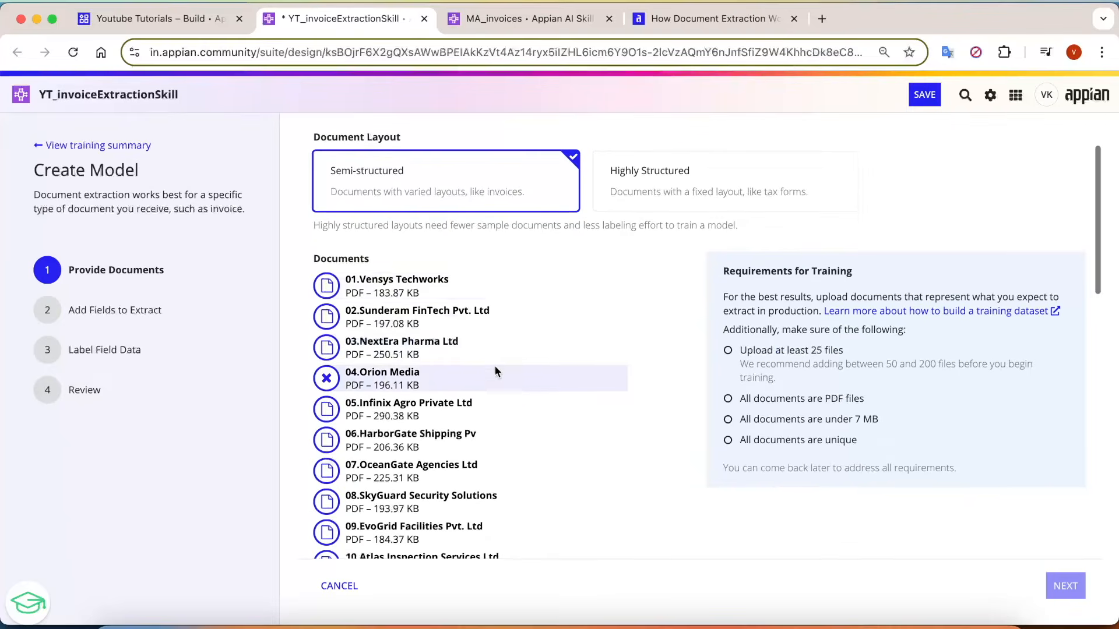
scroll(611, 314, "down", 12)
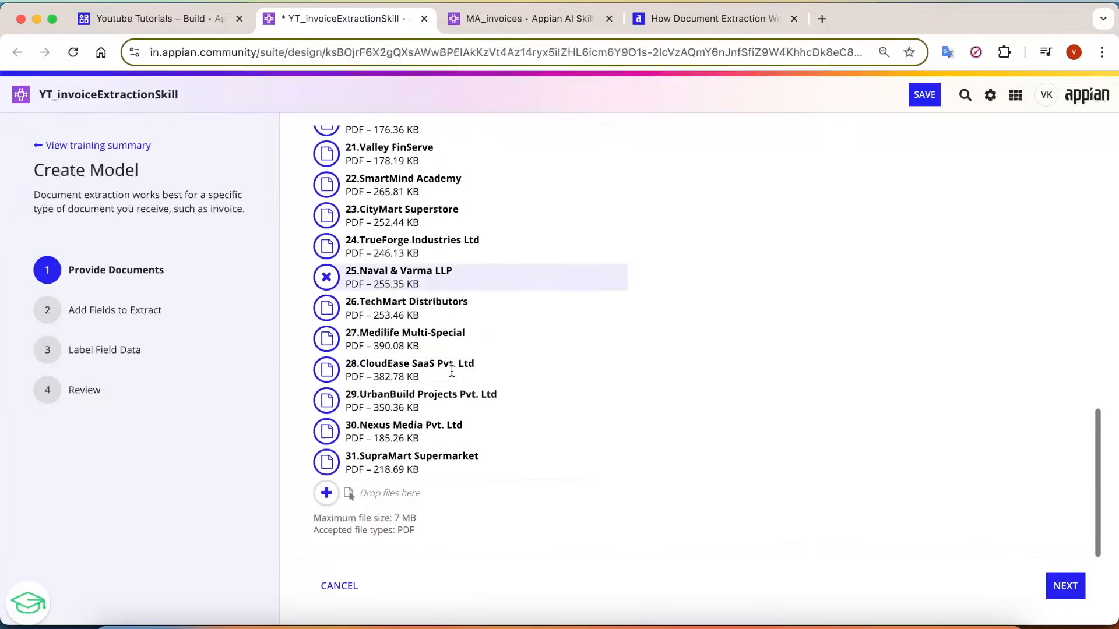
scroll(641, 297, "up", 12)
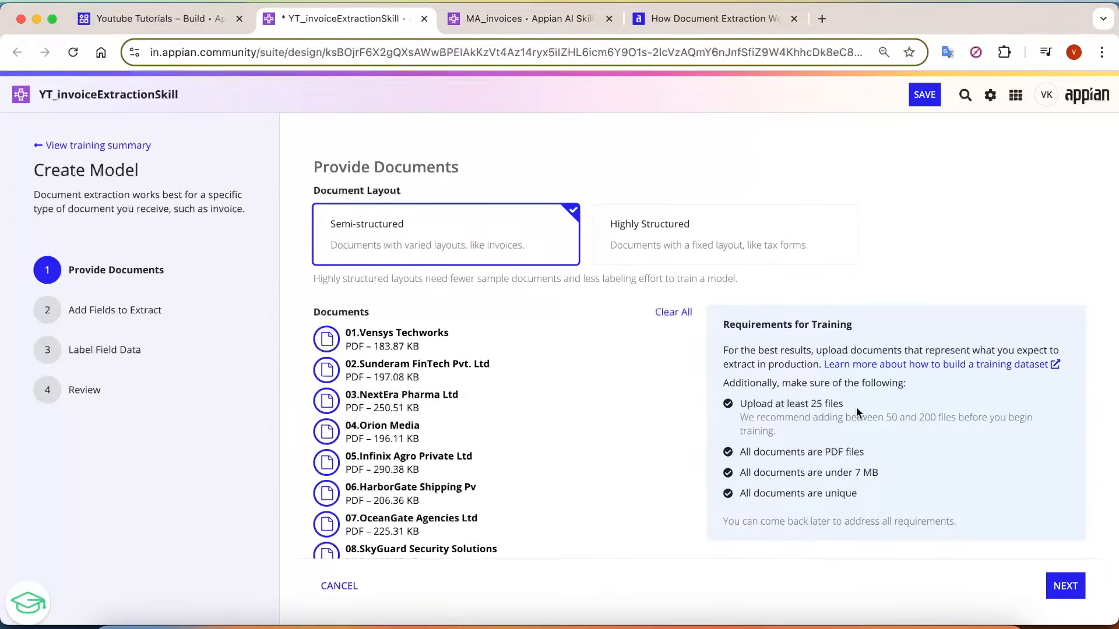
Check the uploaded documents against the training requirements for file count, PDF format, file size and uniqueness.
scroll(855, 406, "up", 5)
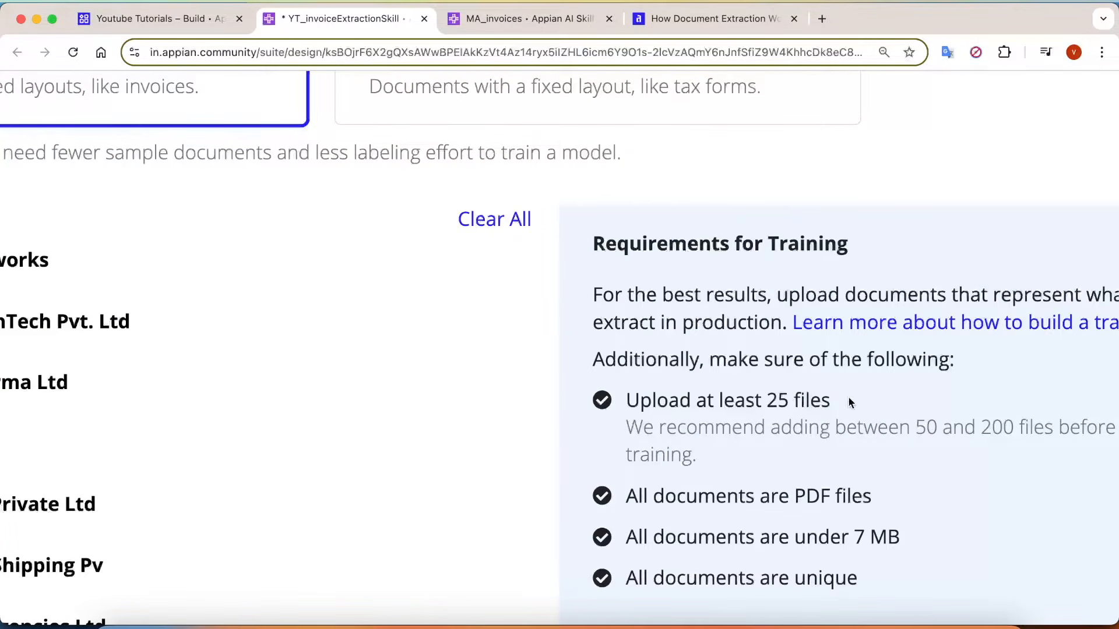
left_click_drag(848, 397, 620, 400)
scroll(758, 378, "down", 3)
left_click_drag(874, 320, 625, 321)
left_click_drag(924, 362, 652, 361)
left_click(877, 402)
left_click_drag(875, 401, 623, 411)
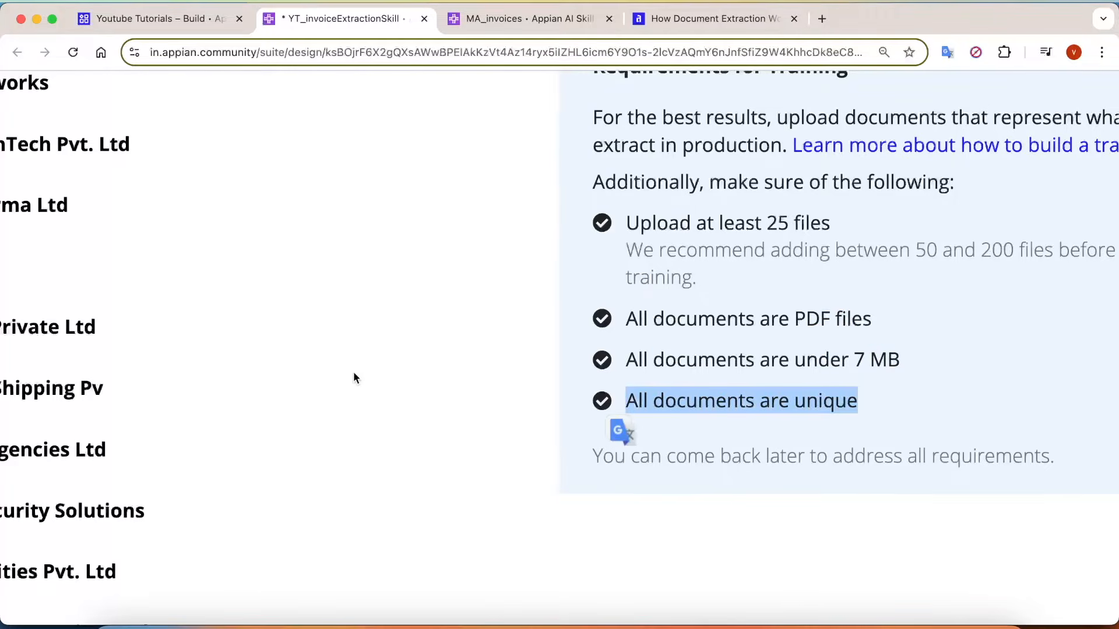
scroll(354, 372, "down", 5)
scroll(692, 362, "up", 2)
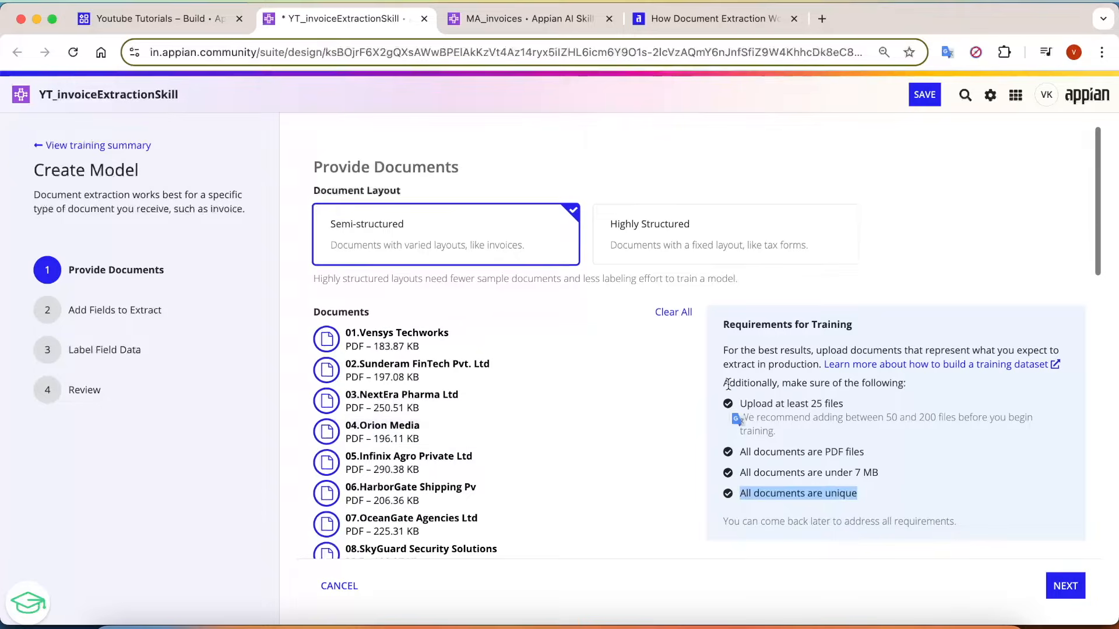
scroll(757, 385, "down", 8)
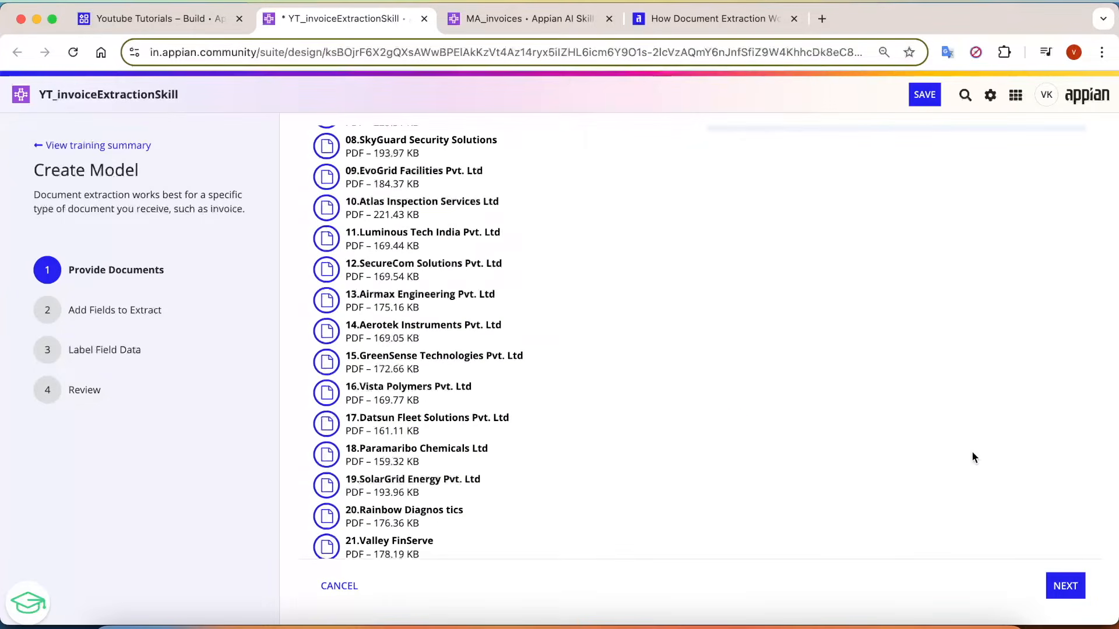
Continue to the fields to extract and define the first field as invoiceNum with type Text.
left_click(1065, 586)
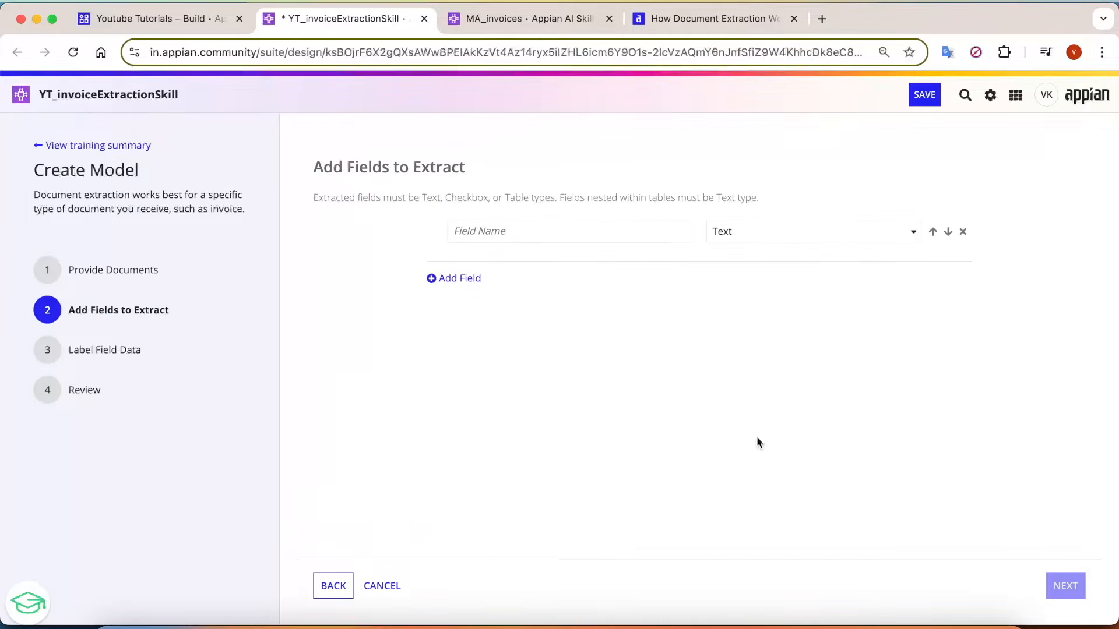
left_click(589, 229)
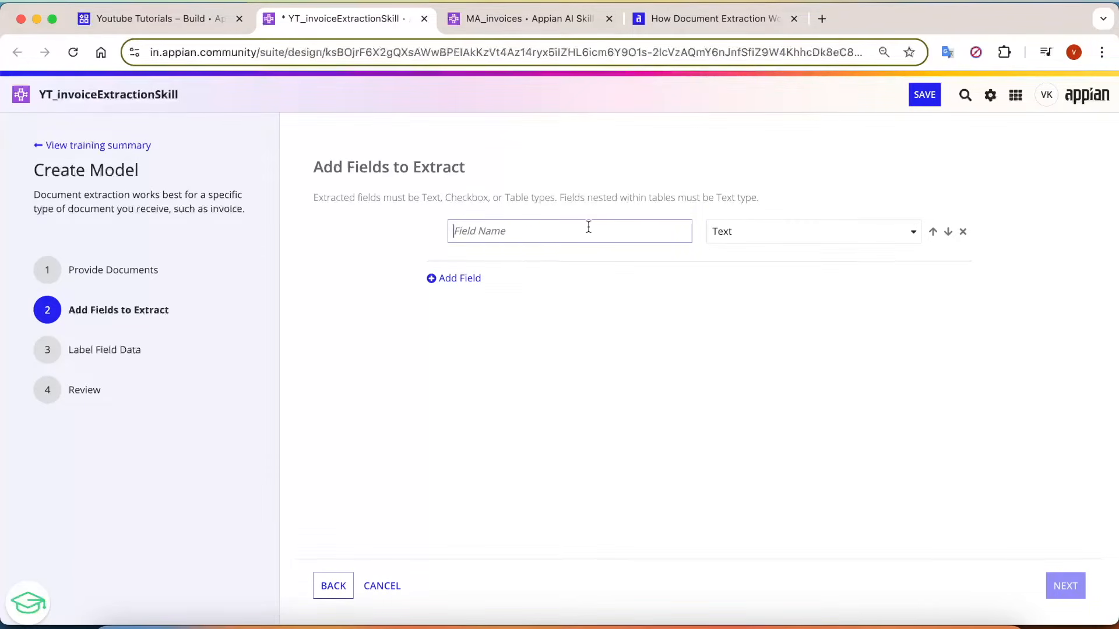
left_click(520, 231)
type("invoiceNum")
left_click(771, 231)
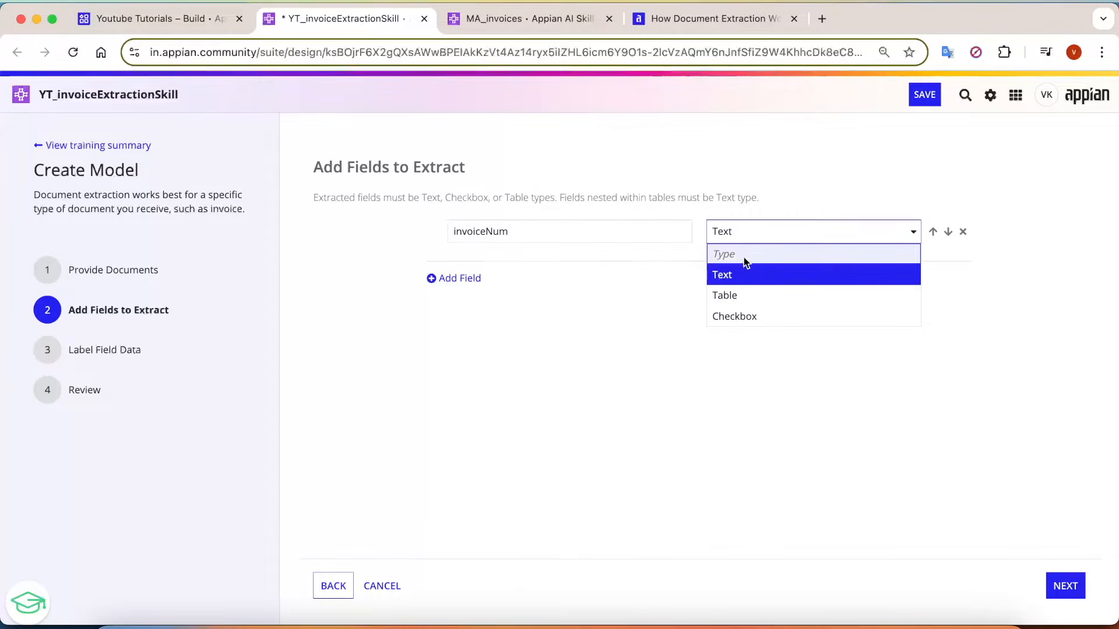
left_click(656, 420)
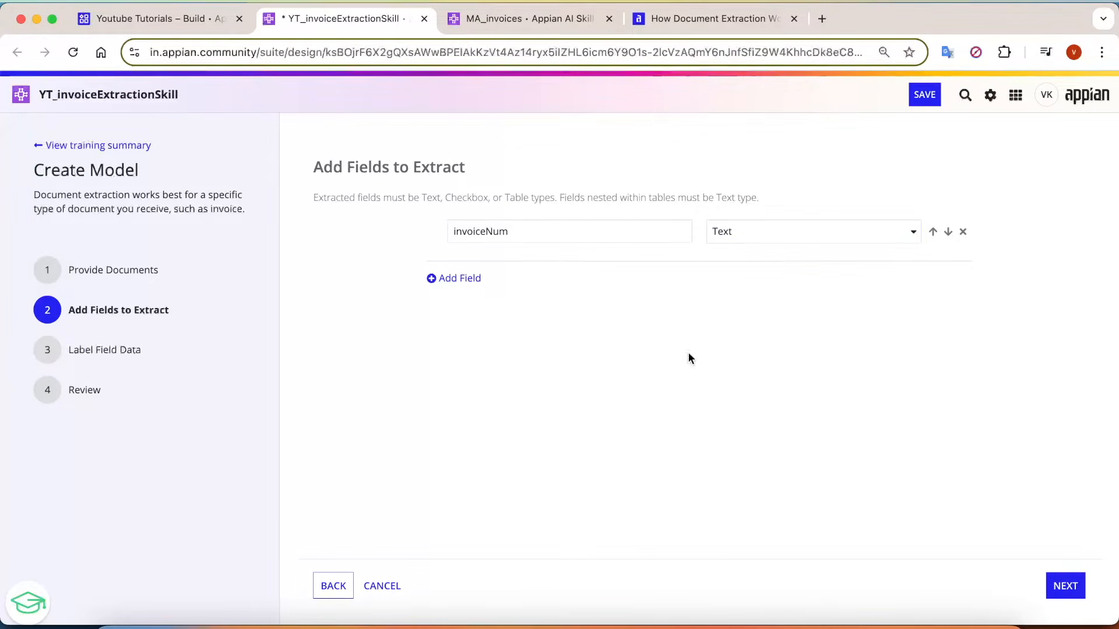
Add two more Text fields named date and total, and continue to labelling the field data.
left_click(474, 279)
left_click(474, 263)
type("date")
left_click(457, 315)
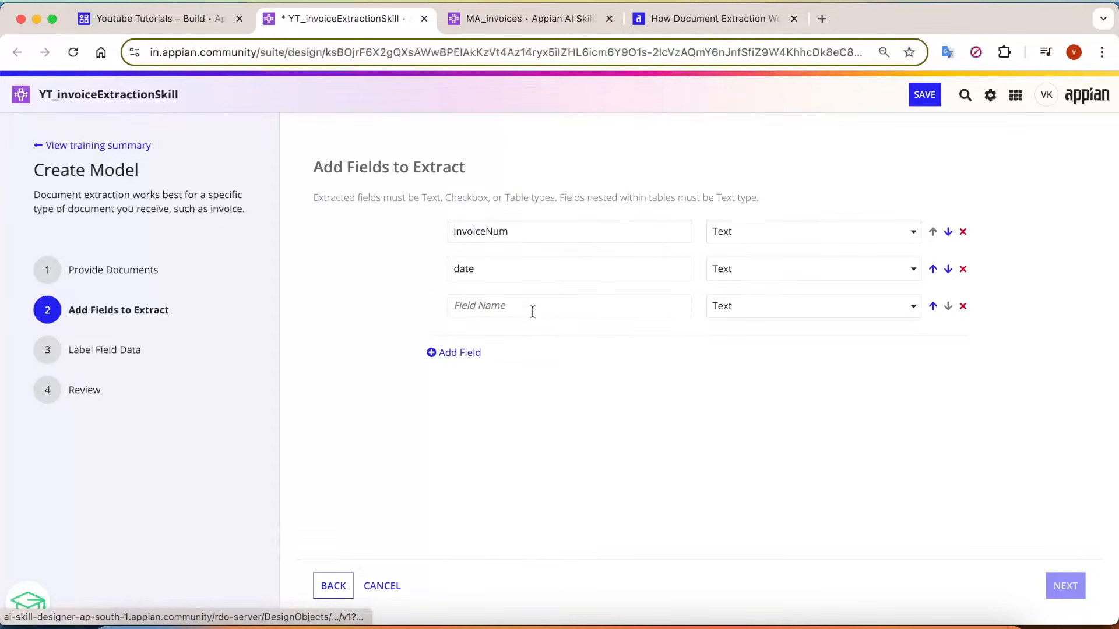
left_click(533, 312)
type("total")
left_click(667, 418)
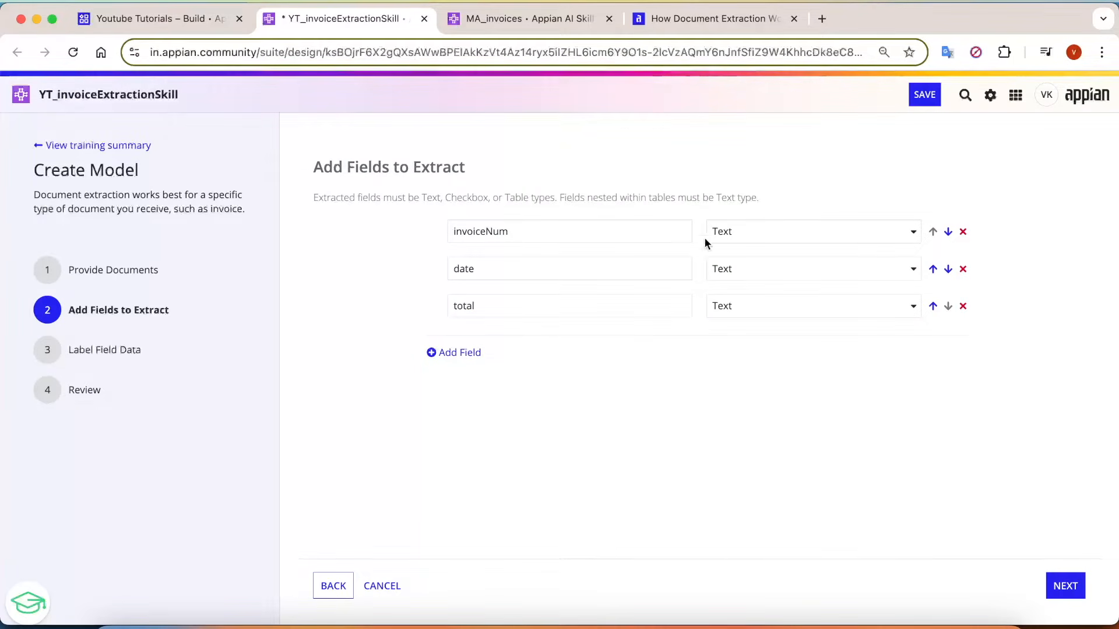
left_click(1065, 589)
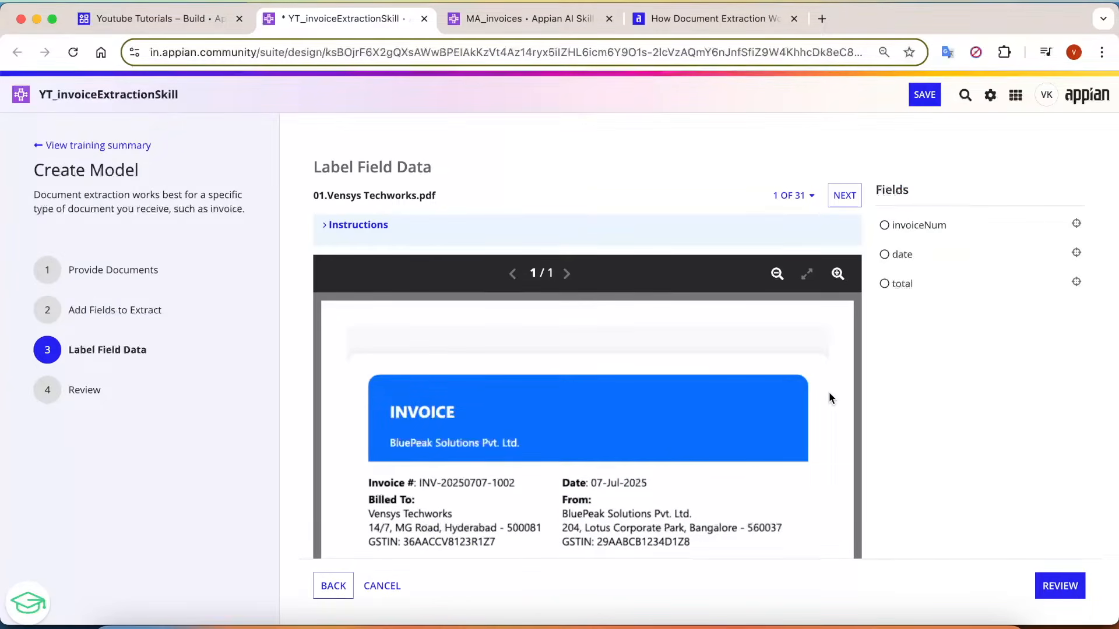
Expand and read the labelling instructions, and look over the first invoice, 01.Vensys Techworks.pdf, and the list of fields.
scroll(829, 393, "down", 1)
scroll(424, 156, "up", 1)
left_click(328, 233)
scroll(414, 276, "down", 1)
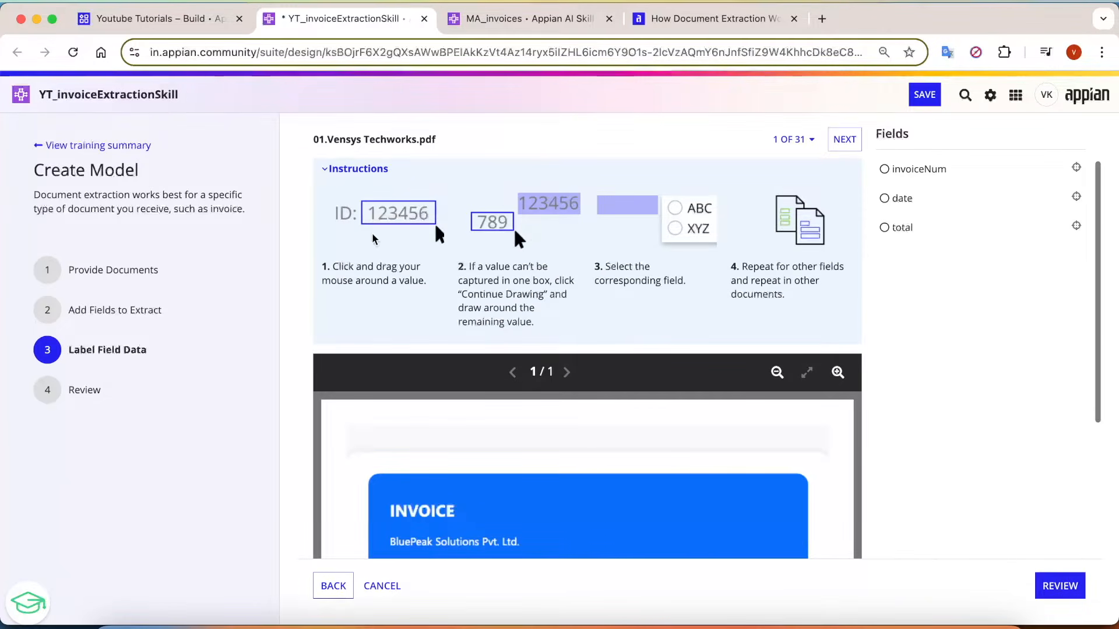
scroll(414, 276, "down", 1)
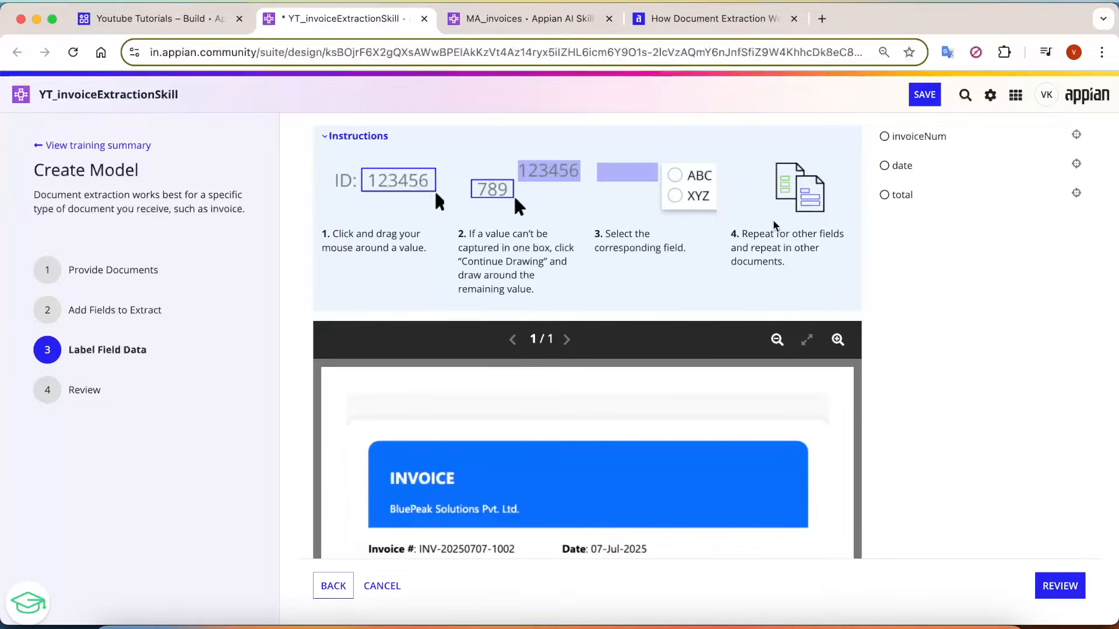
scroll(952, 239, "up", 2)
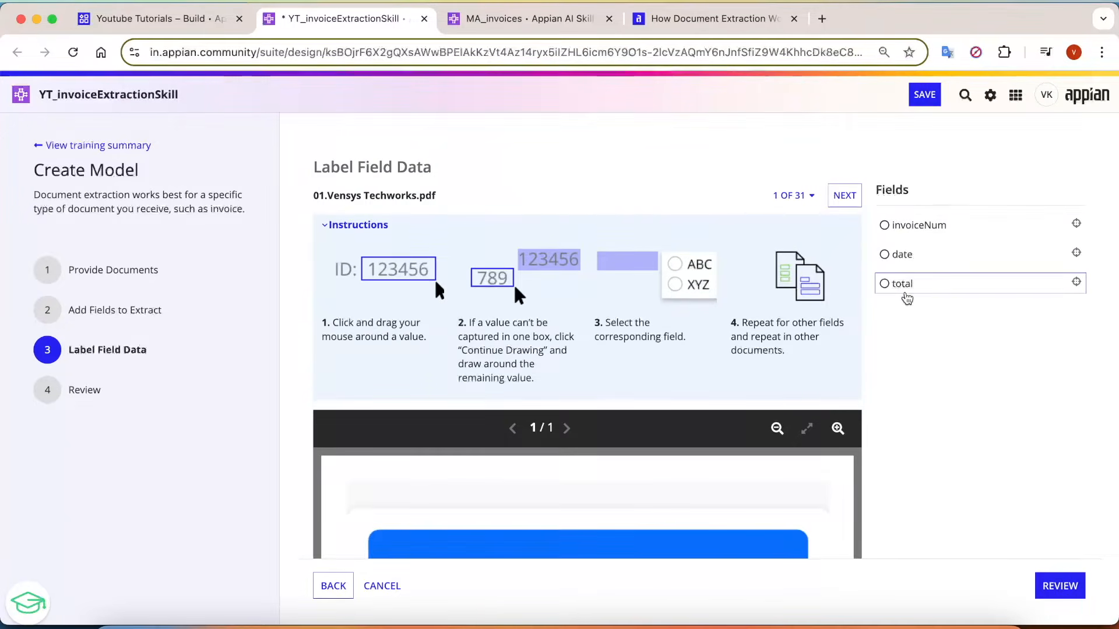
scroll(921, 375, "down", 3)
scroll(723, 416, "down", 5)
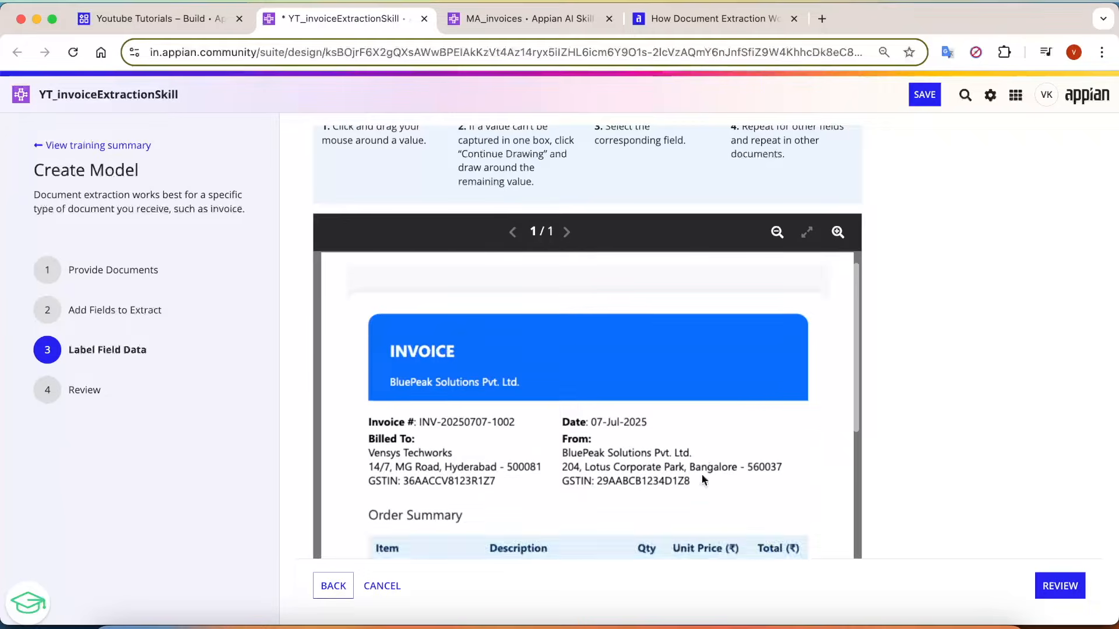
scroll(684, 389, "up", 5)
scroll(685, 391, "up", 3)
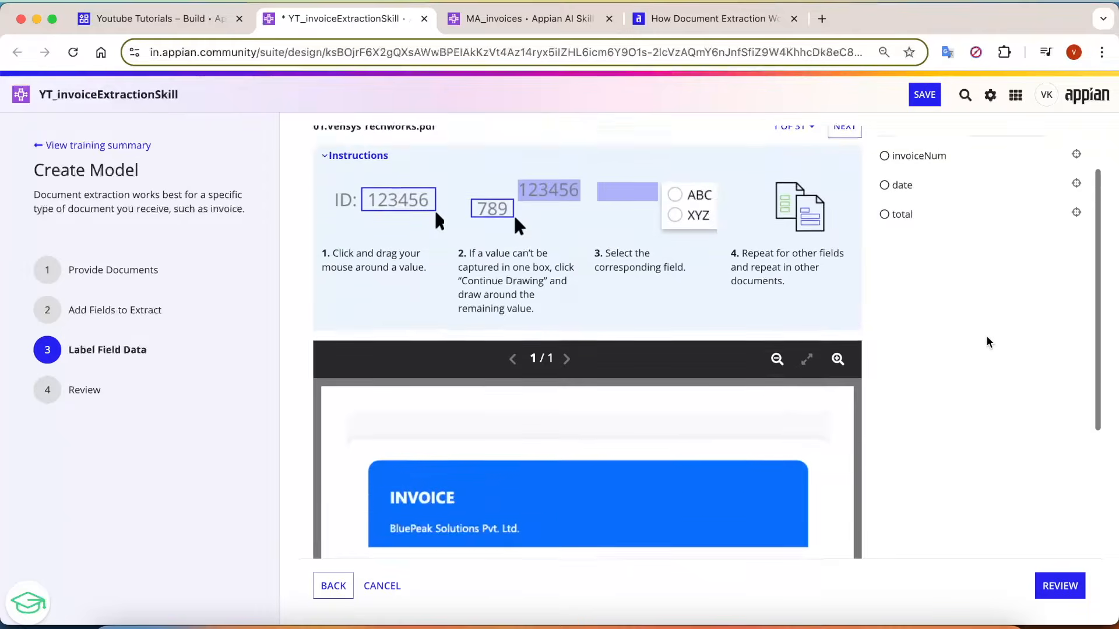
scroll(986, 334, "down", 4)
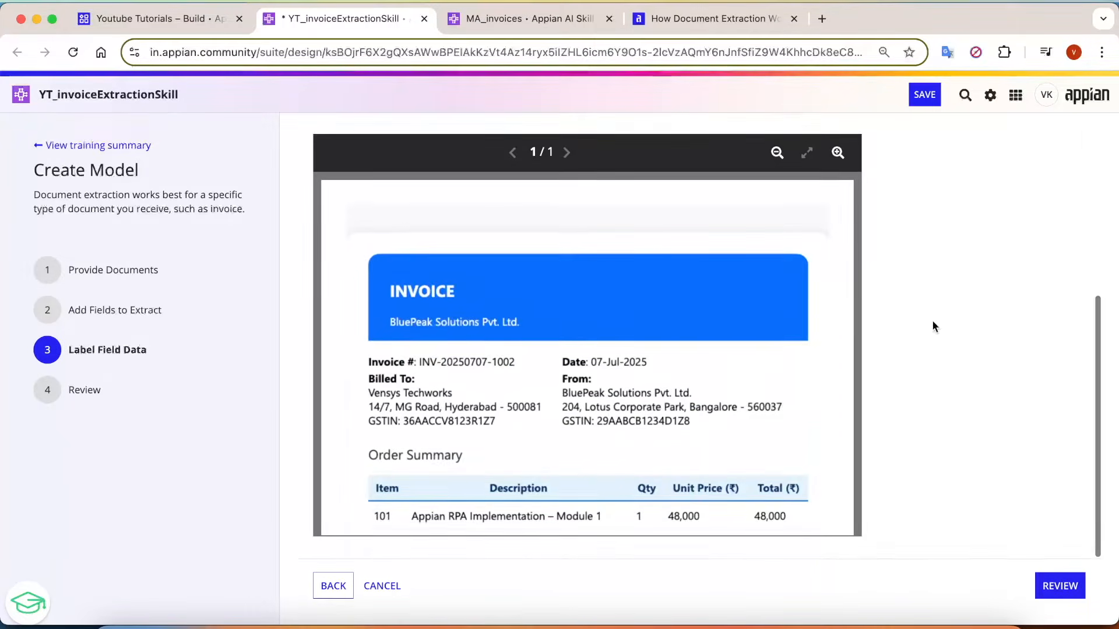
scroll(931, 325, "up", 4)
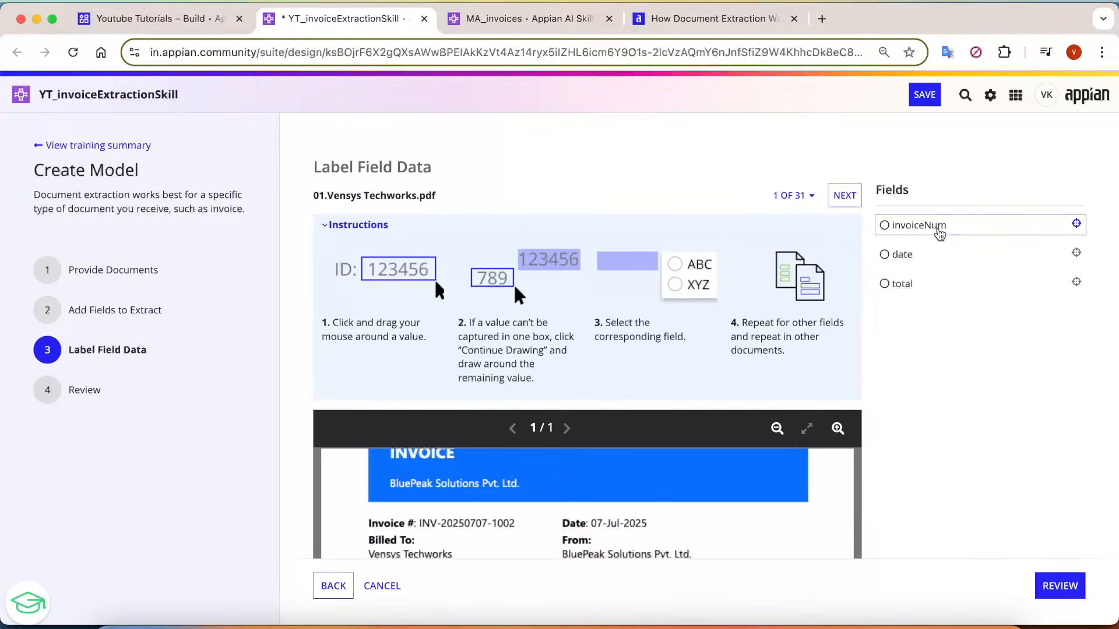
Label the invoice number on the Vensys Techworks invoice as invoiceNum and its invoice date as date.
scroll(931, 314, "down", 4)
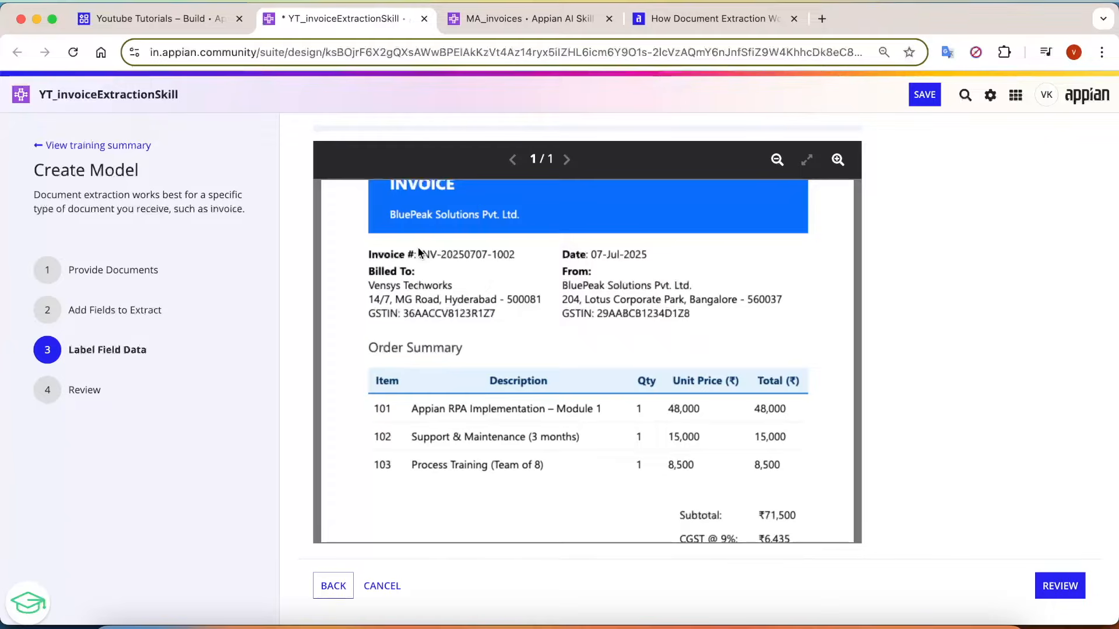
left_click_drag(477, 261, 516, 260)
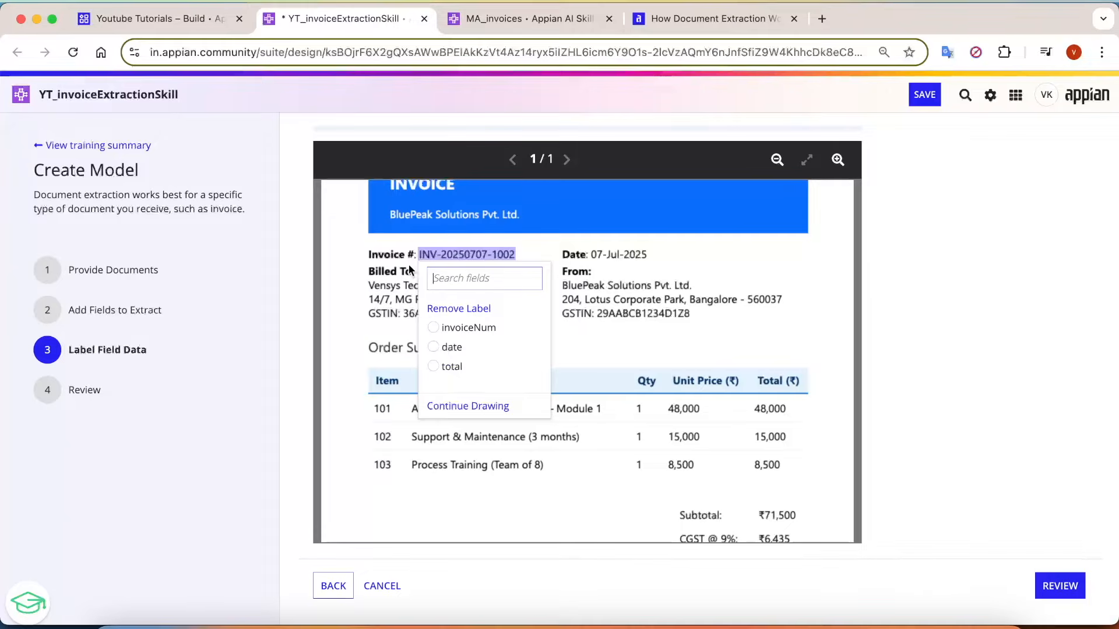
left_click(458, 327)
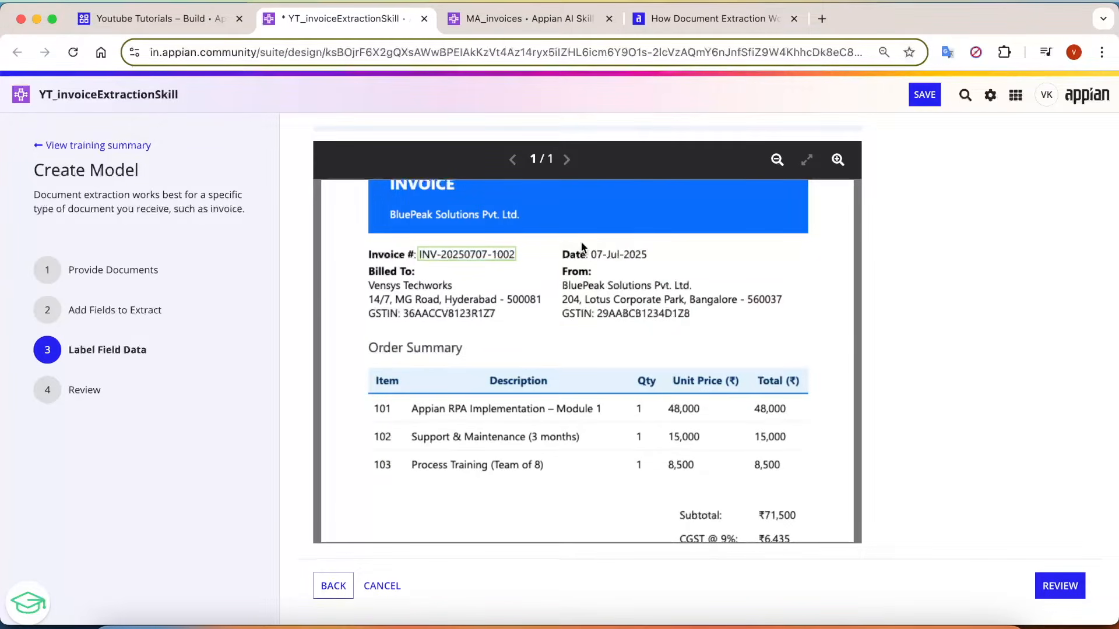
left_click_drag(588, 247, 653, 261)
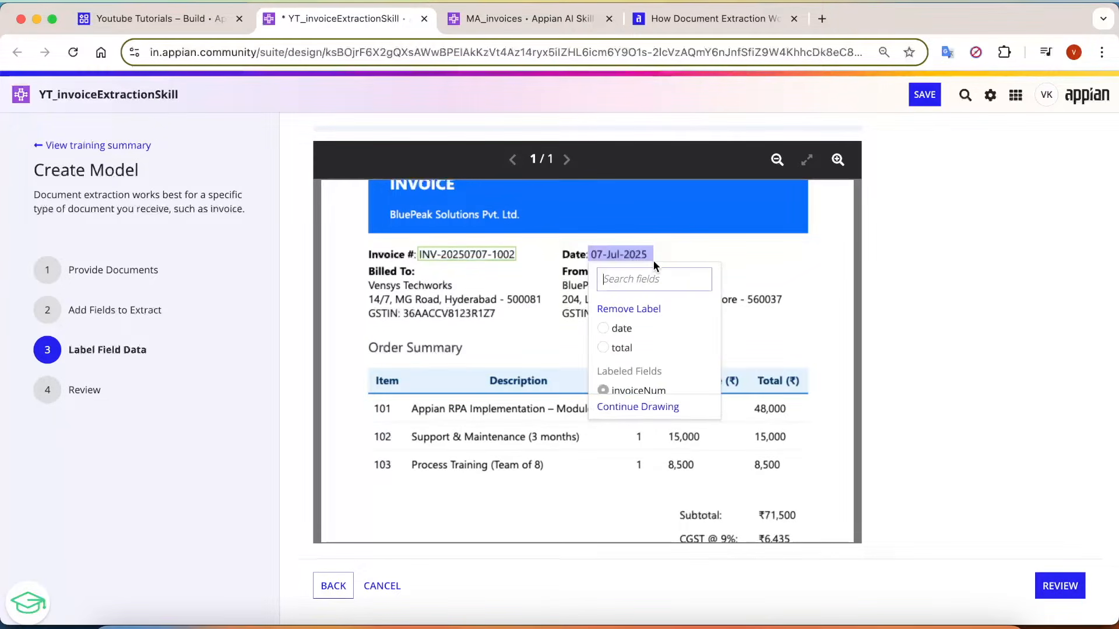
left_click(621, 328)
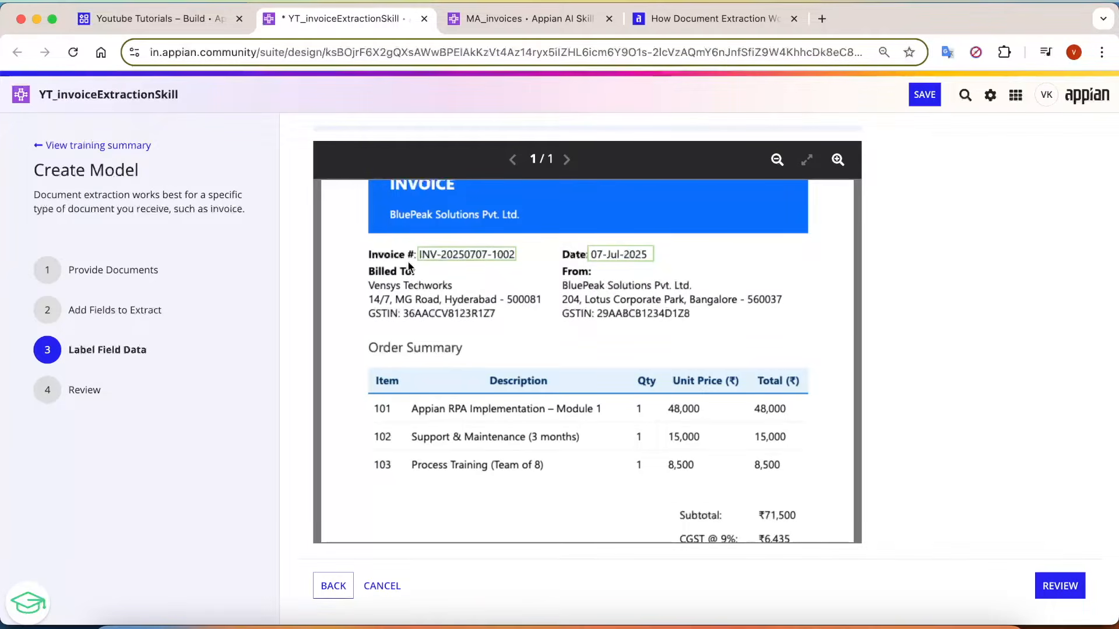
Label the Grand Total amount on the Vensys Techworks invoice as total.
scroll(684, 407, "down", 5)
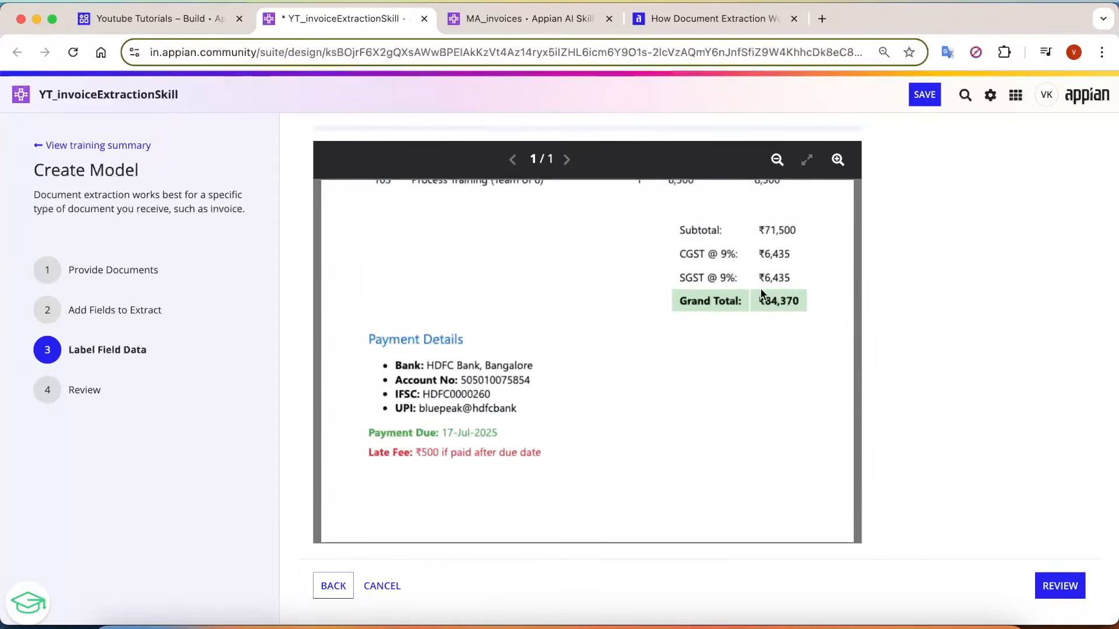
left_click(803, 313)
left_click(789, 376)
Check the first invoice's labelling status in the document list and move on to 02.Sunderam FinTech Pvt. Ltd.pdf.
scroll(887, 387, "up", 5)
left_click(810, 202)
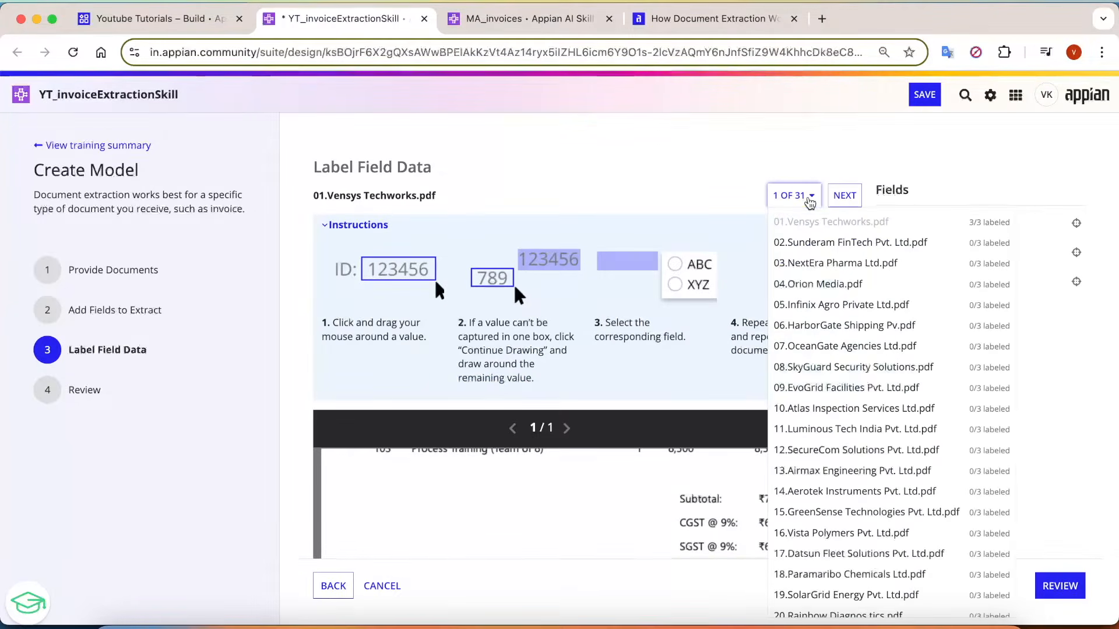
left_click(746, 173)
left_click(848, 198)
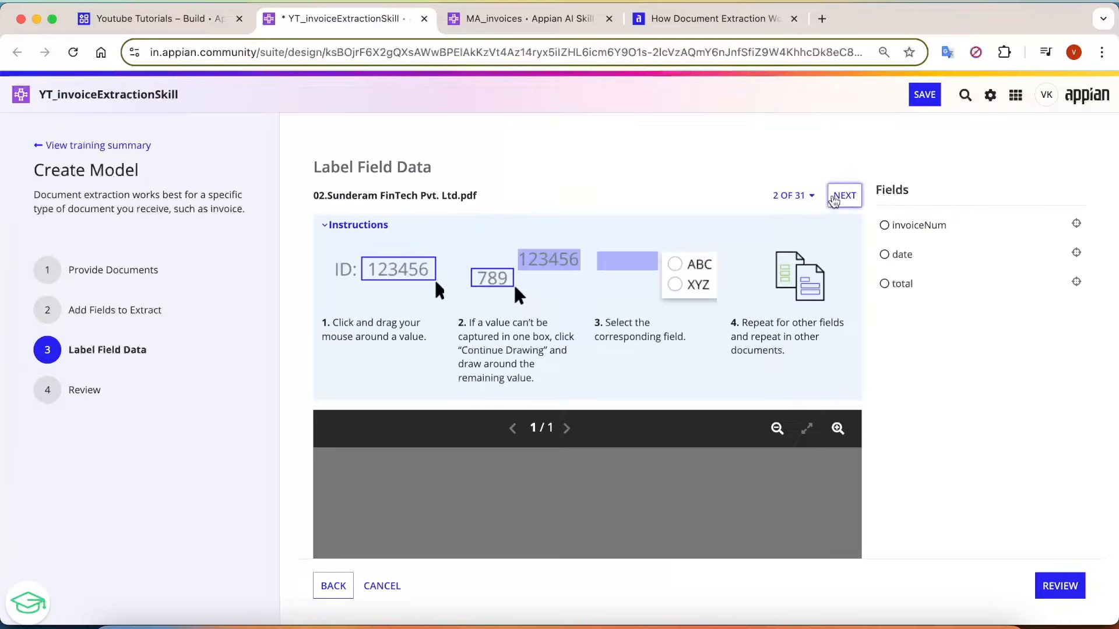
Look through the full document list to see which invoices still need labelling.
left_click(793, 196)
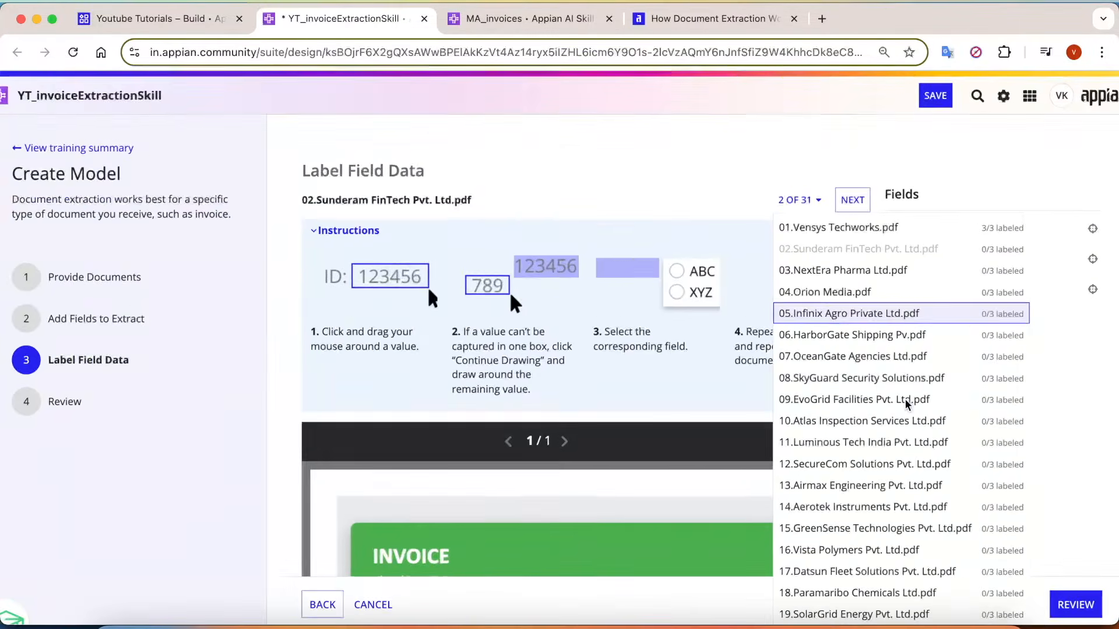
scroll(944, 484, "down", 4)
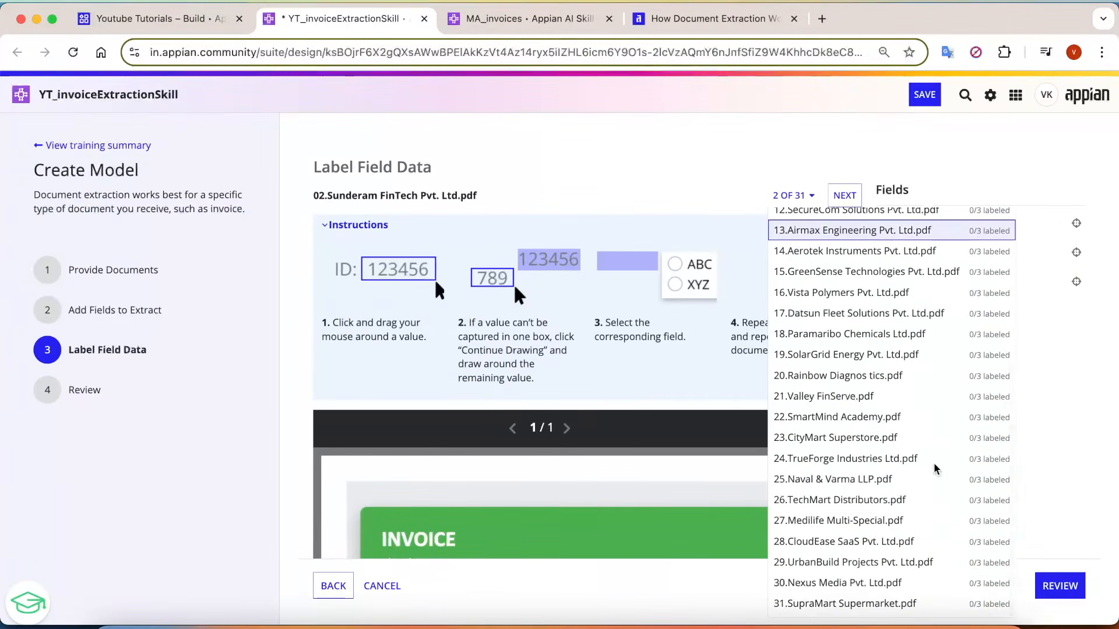
scroll(936, 469, "up", 4)
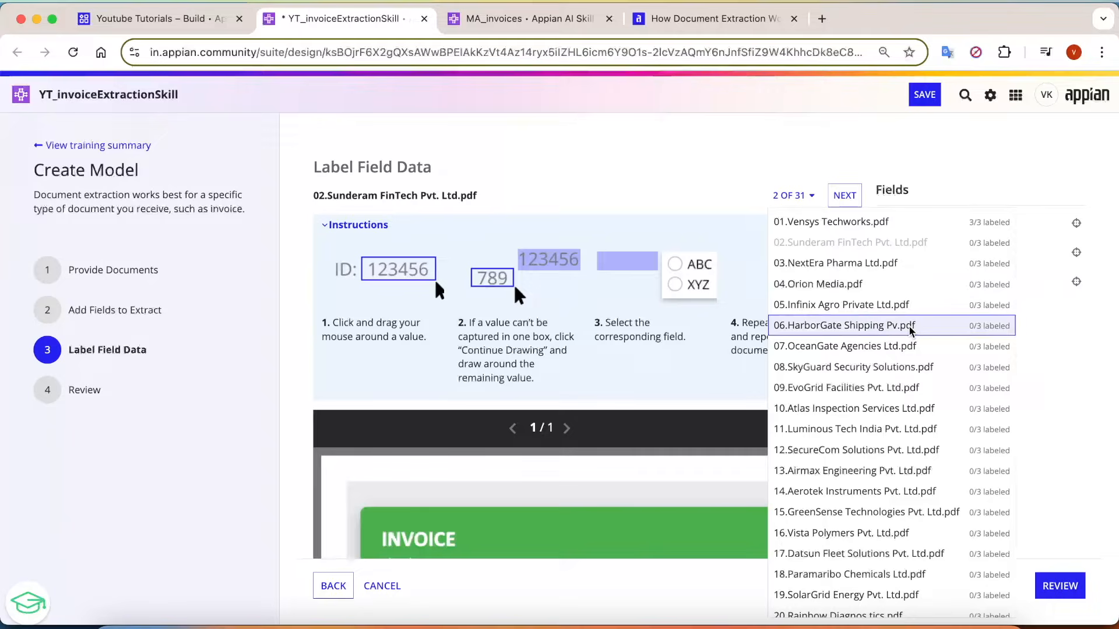
scroll(926, 408, "down", 4)
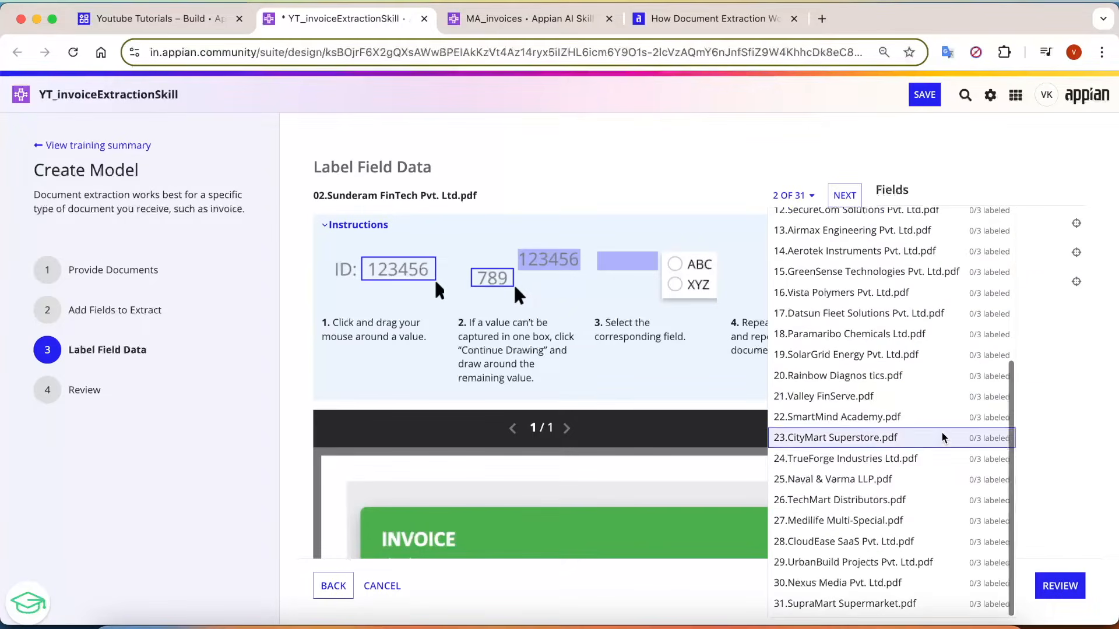
Collapse the labelling instructions and look through the Sunderam FinTech invoice to locate its number, date and total.
left_click(673, 122)
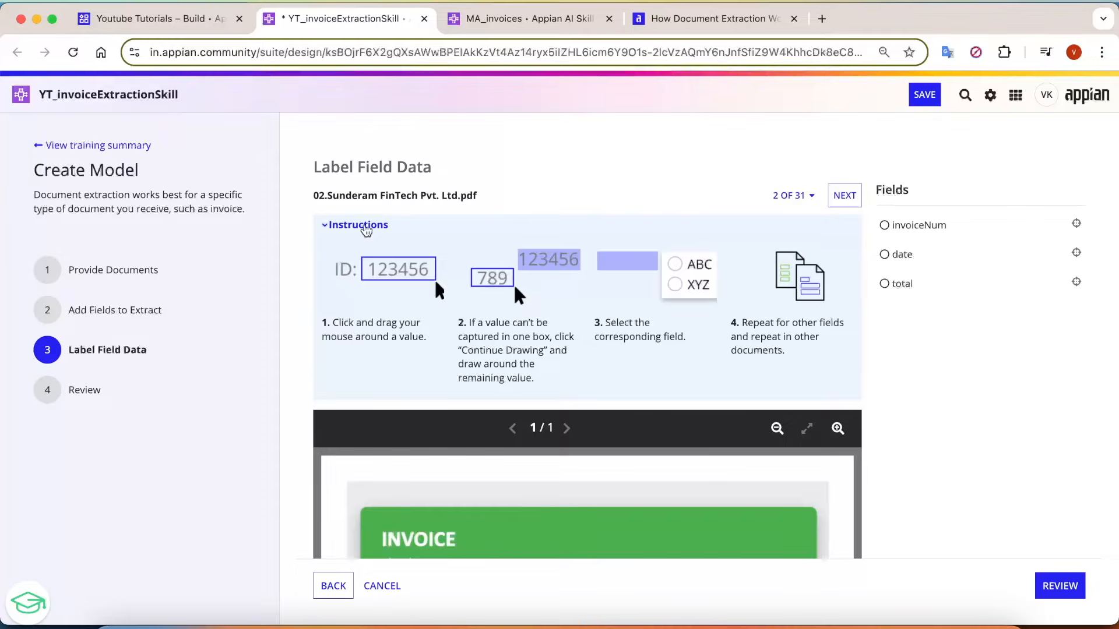
left_click(366, 226)
scroll(959, 358, "down", 1)
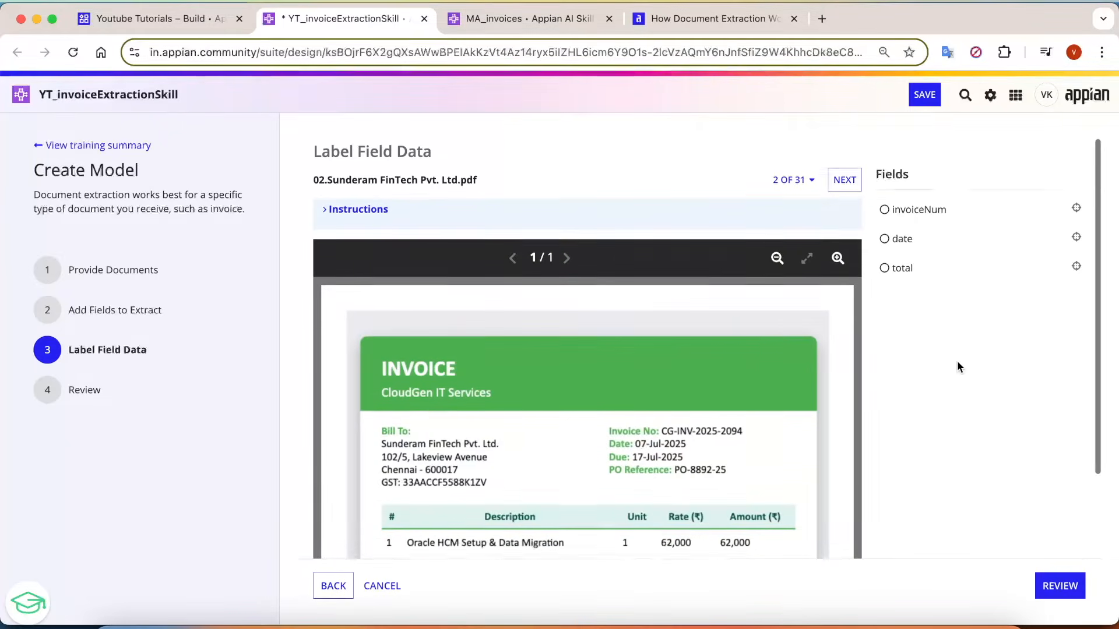
scroll(957, 367, "down", 2)
scroll(903, 361, "up", 3)
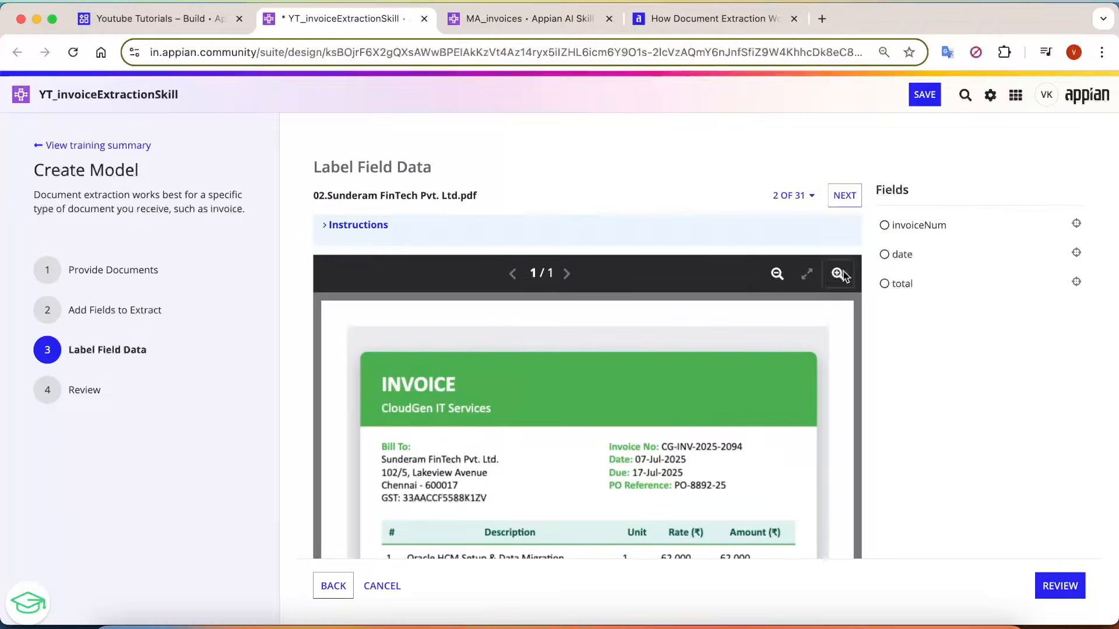
scroll(673, 299, "down", 3)
scroll(672, 299, "down", 1)
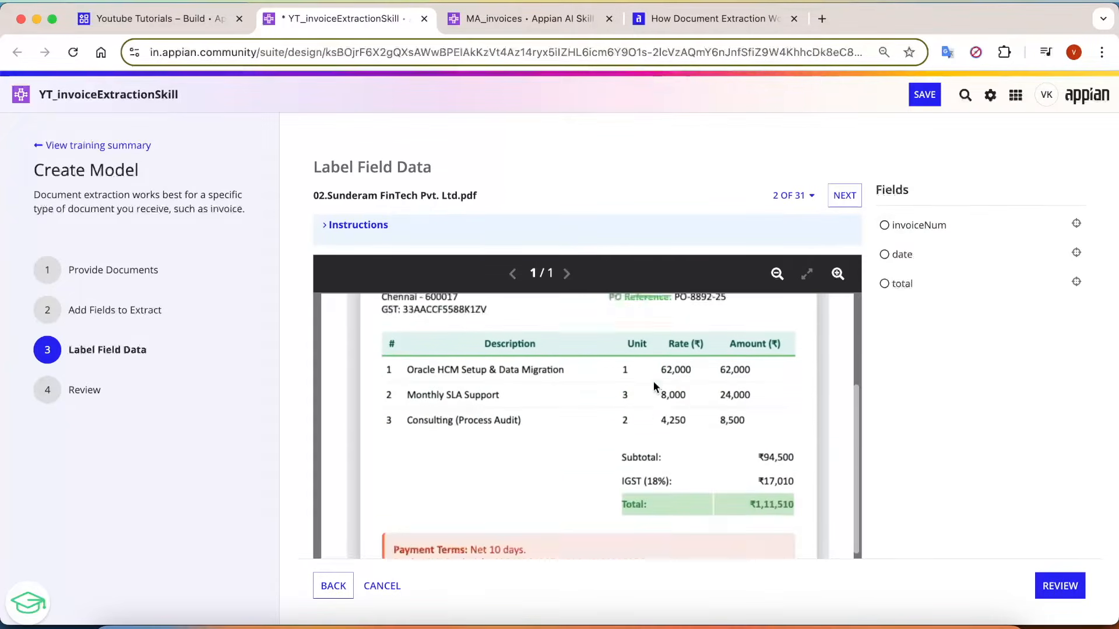
scroll(659, 384, "up", 5)
scroll(613, 450, "down", 2)
scroll(614, 450, "down", 1)
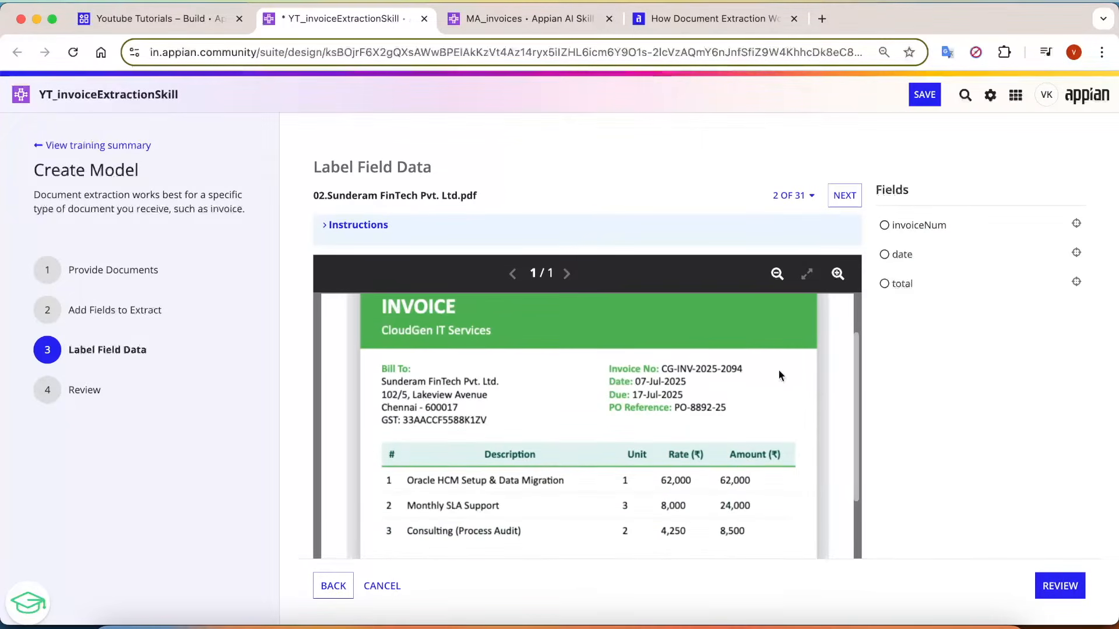
scroll(956, 385, "down", 3)
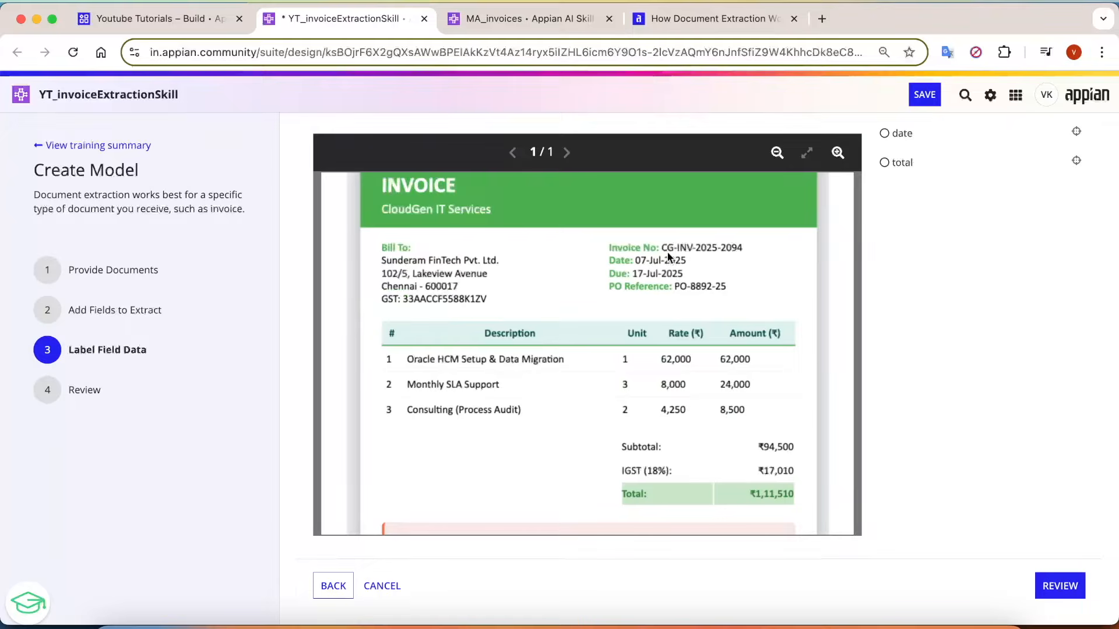
Label the invoice number on the Sunderam FinTech invoice as invoiceNum and its invoice date as date.
left_click_drag(659, 240, 746, 254)
left_click(716, 320)
left_click_drag(632, 256, 693, 265)
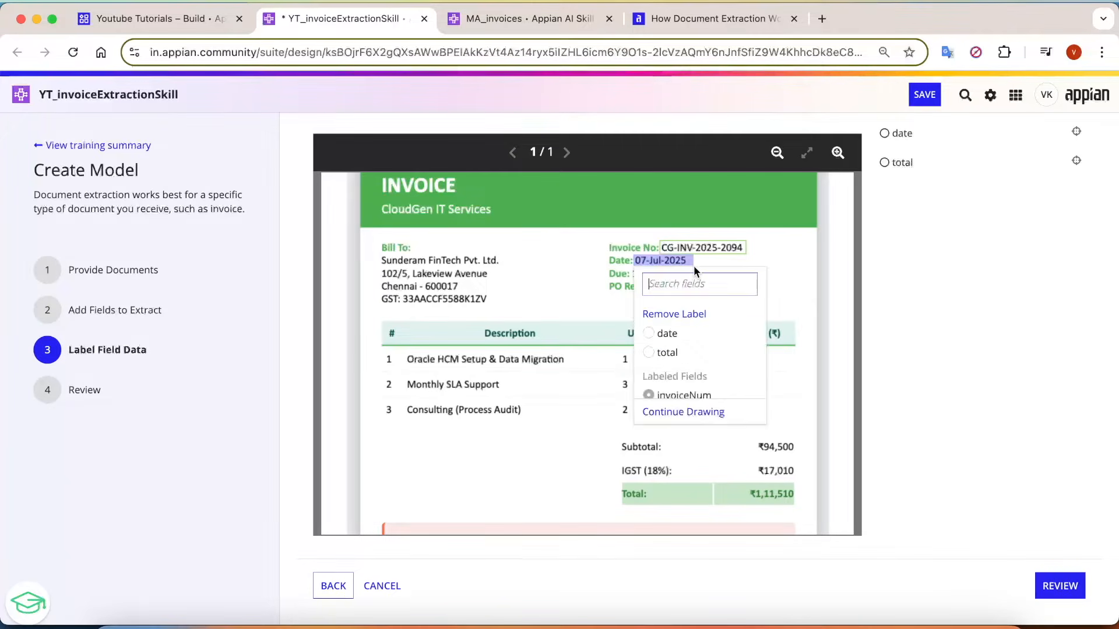
left_click(668, 335)
Label the Total amount on the Sunderam FinTech invoice as total and move on to the following document.
left_click_drag(746, 487, 799, 501)
left_click(780, 398)
scroll(784, 166, "up", 2)
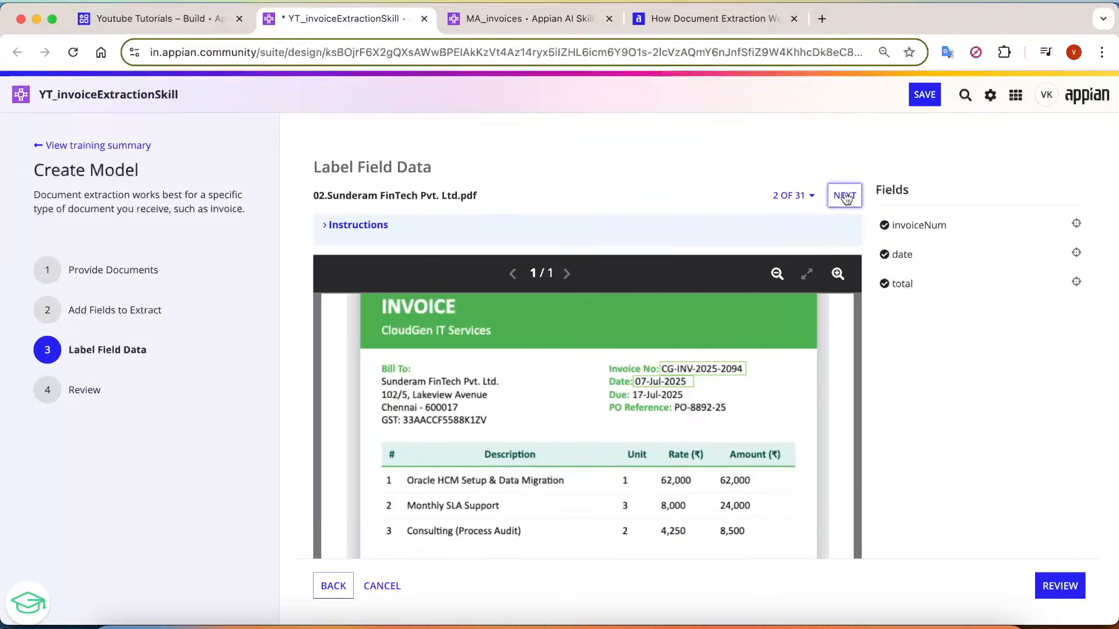
left_click(844, 195)
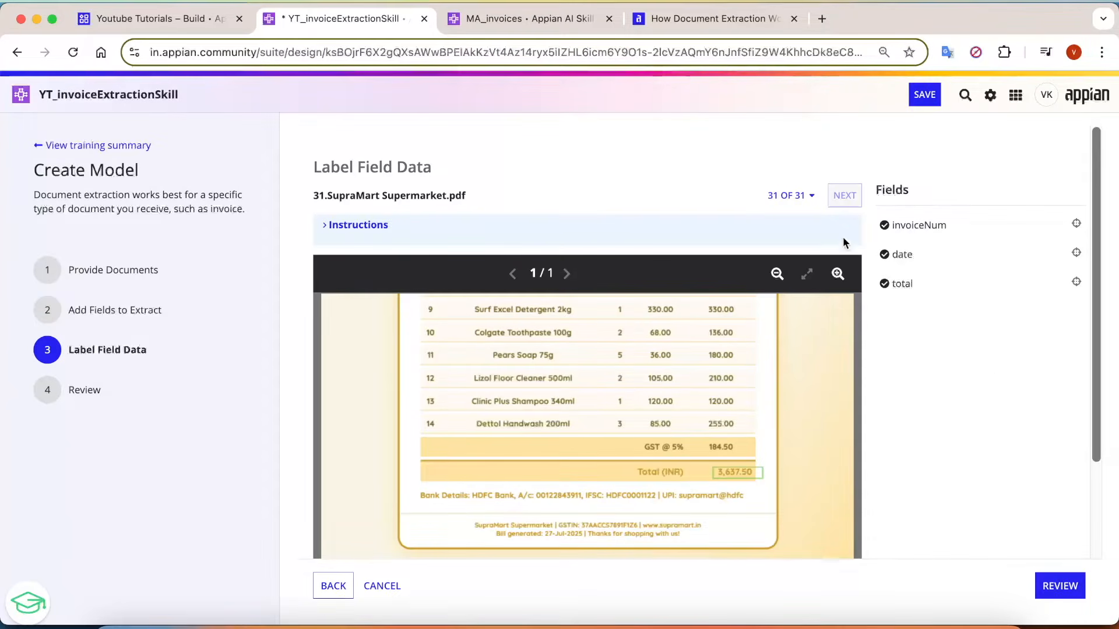
Check the labelling status of every invoice in the document list and the labels on 31.SupraMart Supermarket.pdf.
left_click(807, 198)
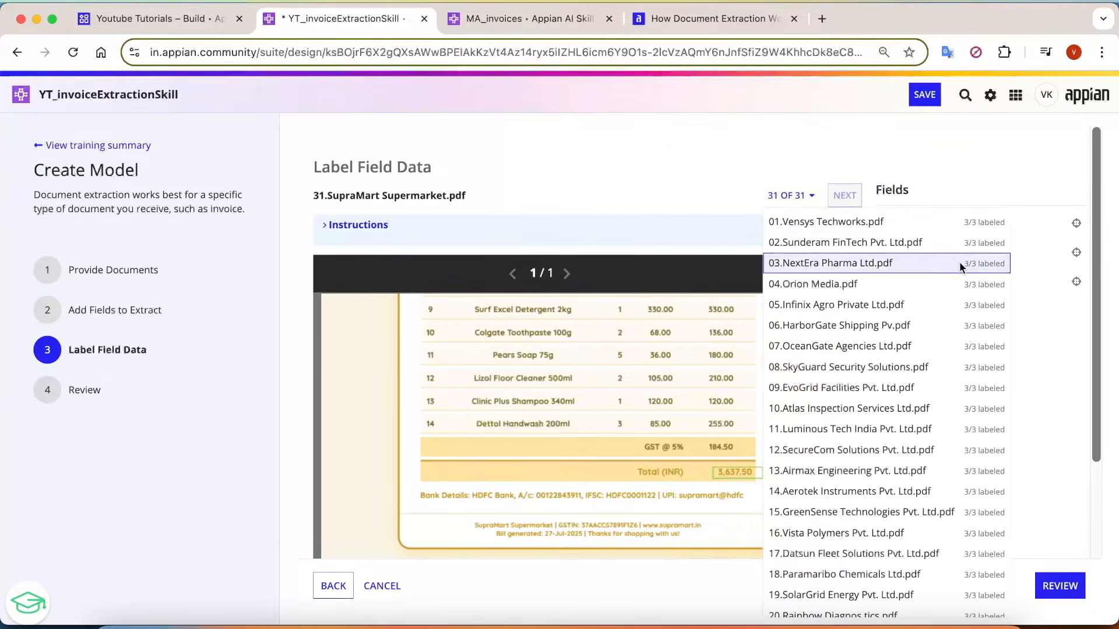
scroll(1001, 413, "down", 5)
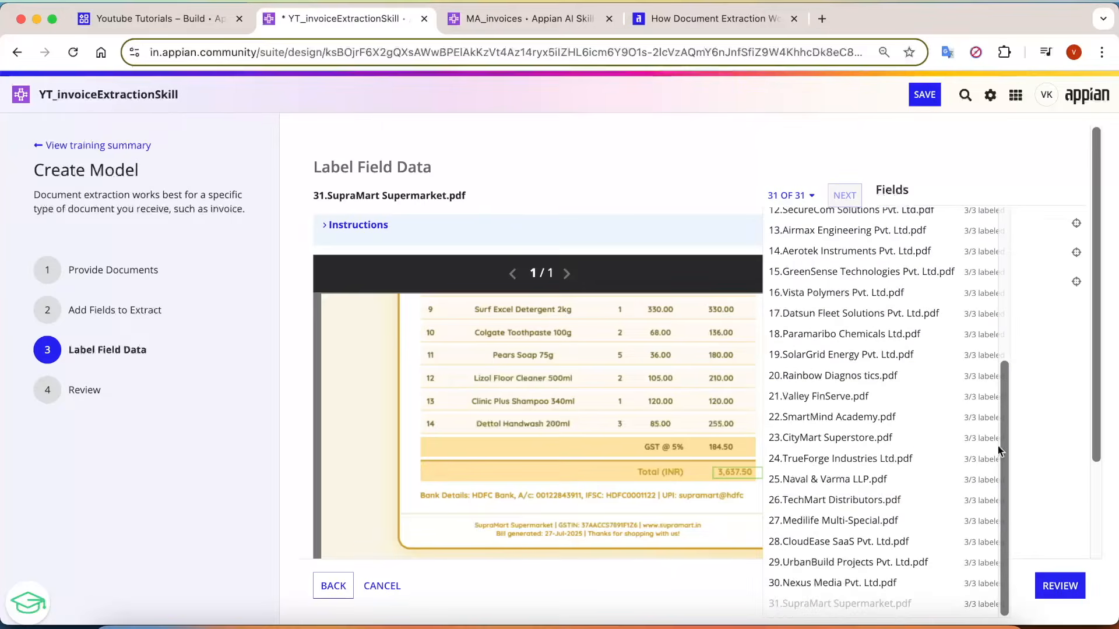
left_click(736, 159)
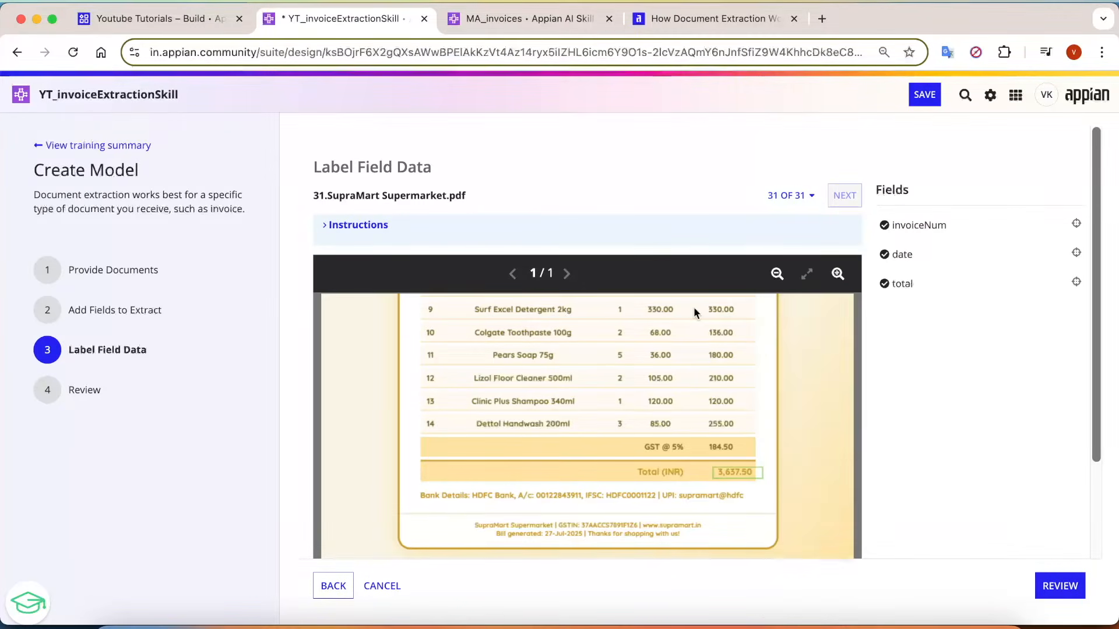
scroll(693, 306, "up", 6)
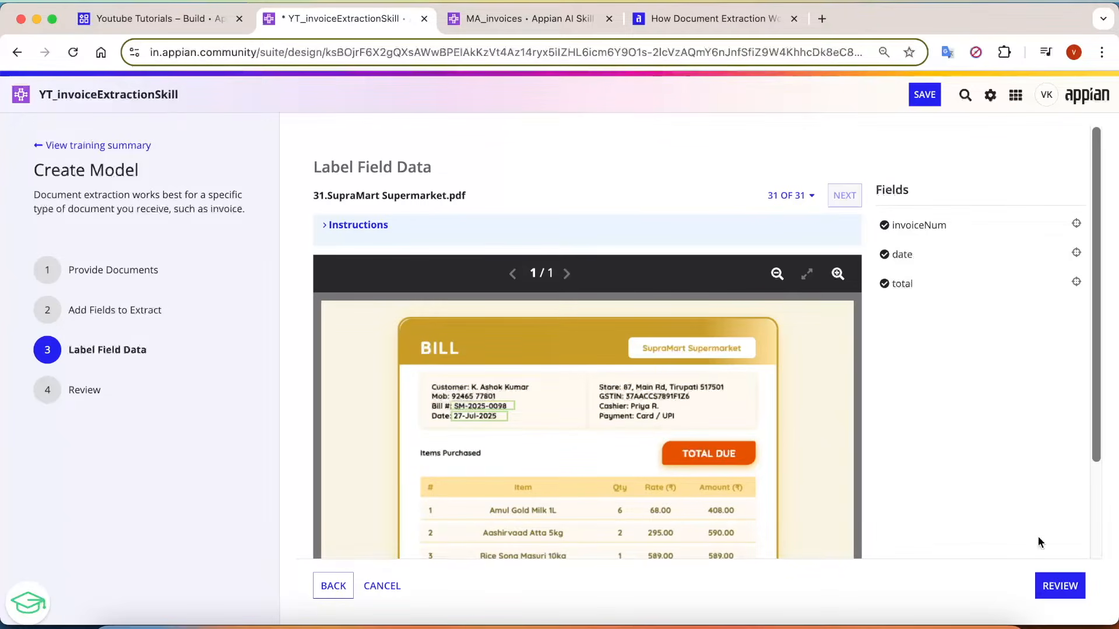
Proceed to the Review stage and check the label requirement and the total labels for each field.
left_click(1067, 587)
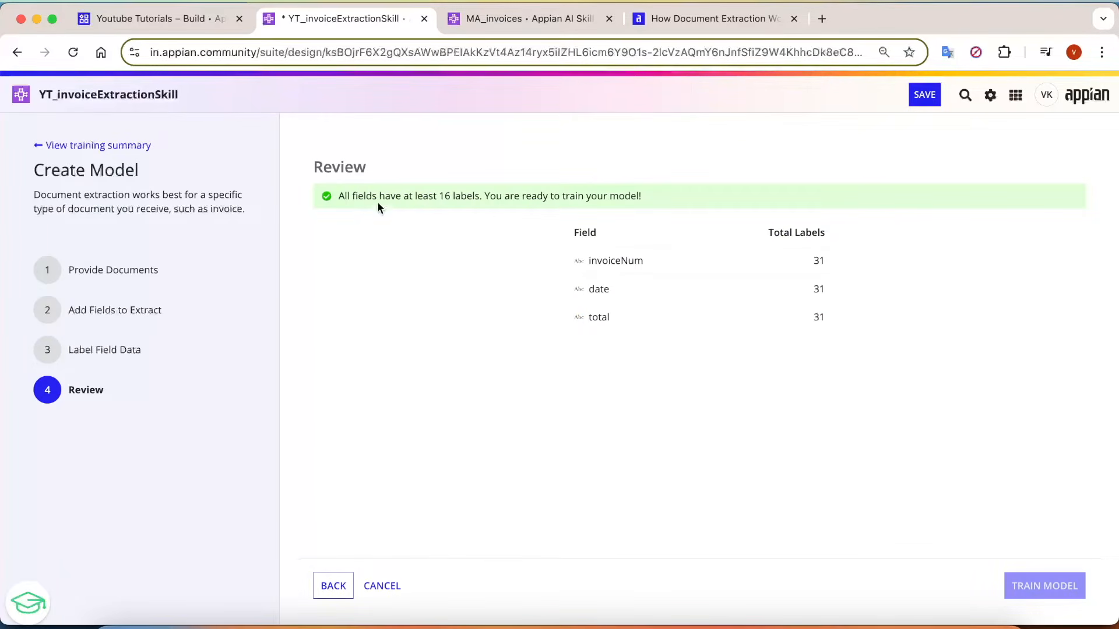
left_click_drag(340, 198, 621, 198)
left_click(640, 401)
left_click_drag(841, 336, 957, 436)
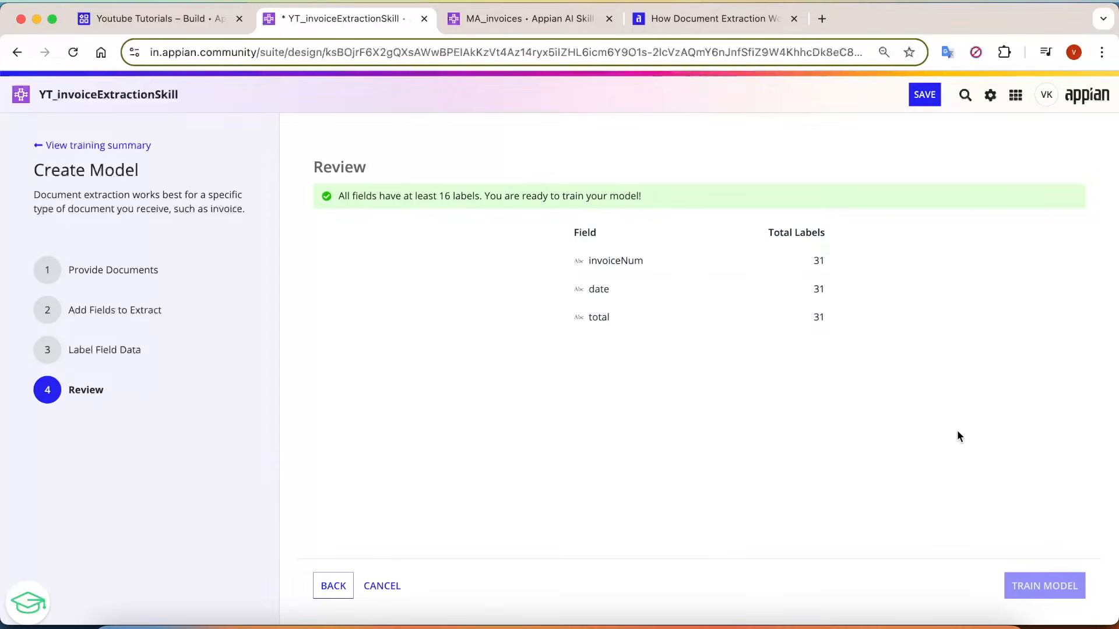
Save the AI skill and start training the extraction model.
left_click(925, 95)
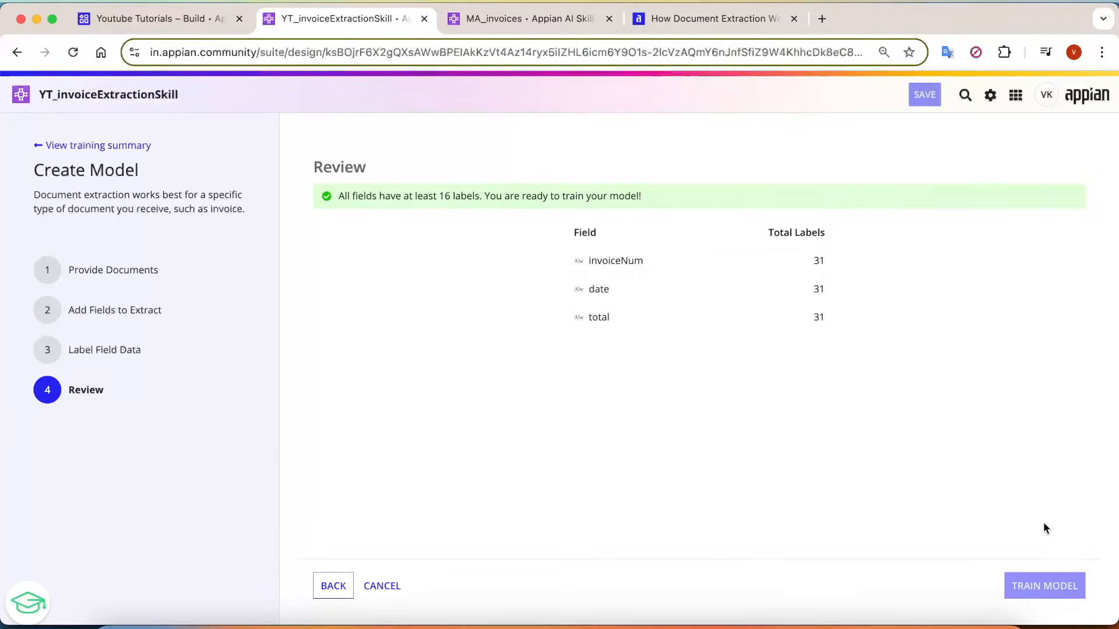
left_click(1049, 596)
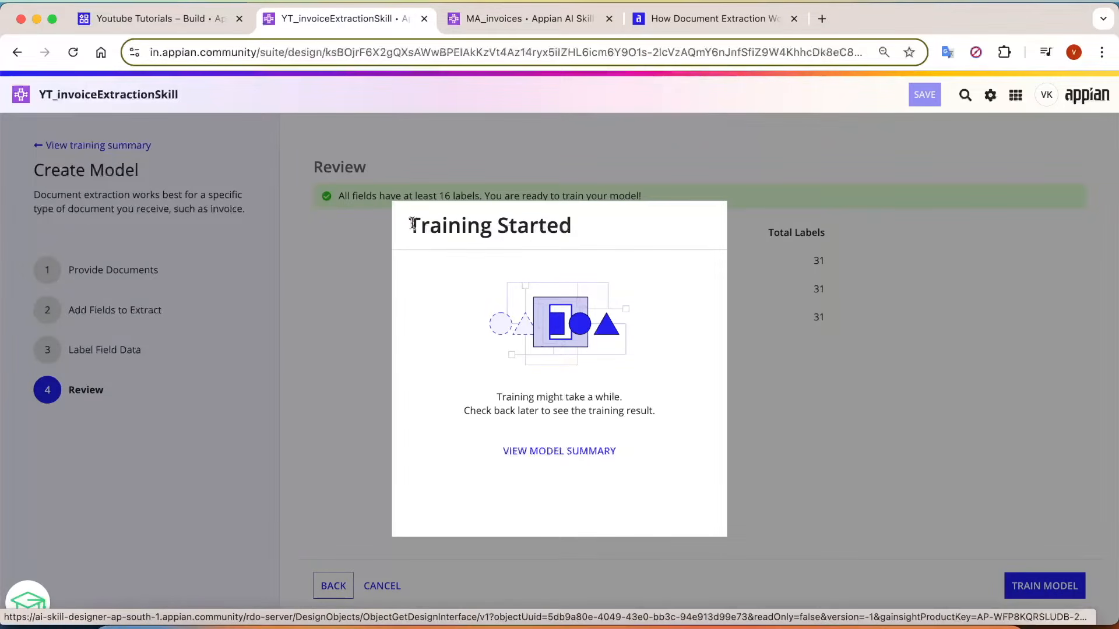
left_click_drag(409, 225, 601, 225)
left_click(634, 325)
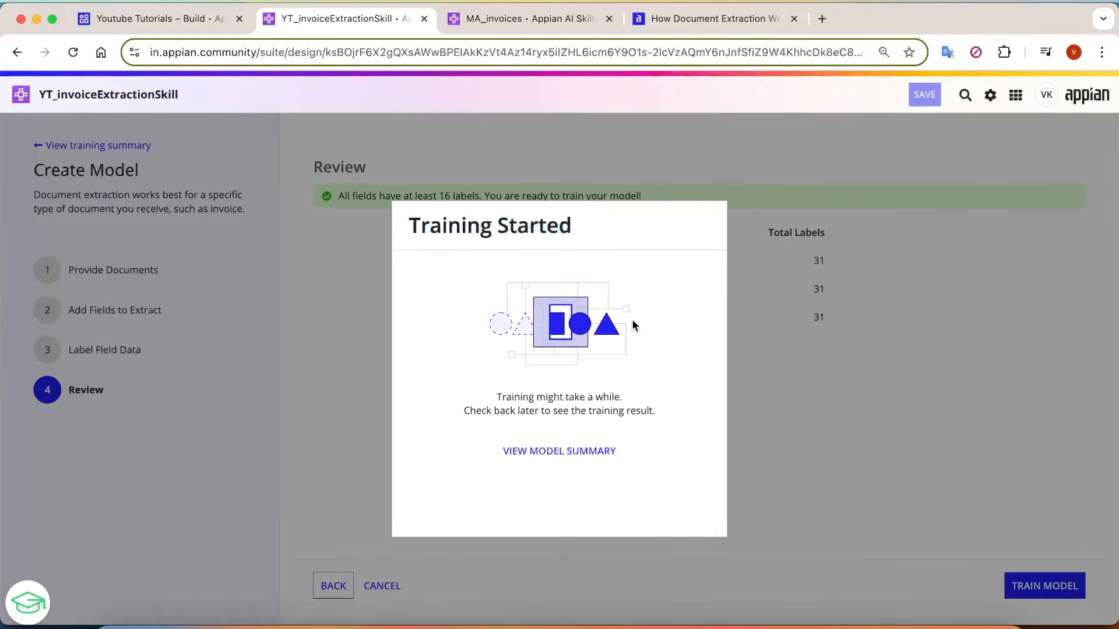
Open the model summary and look over the Published Model and Unpublished Models sections and model 001.
left_click(572, 454)
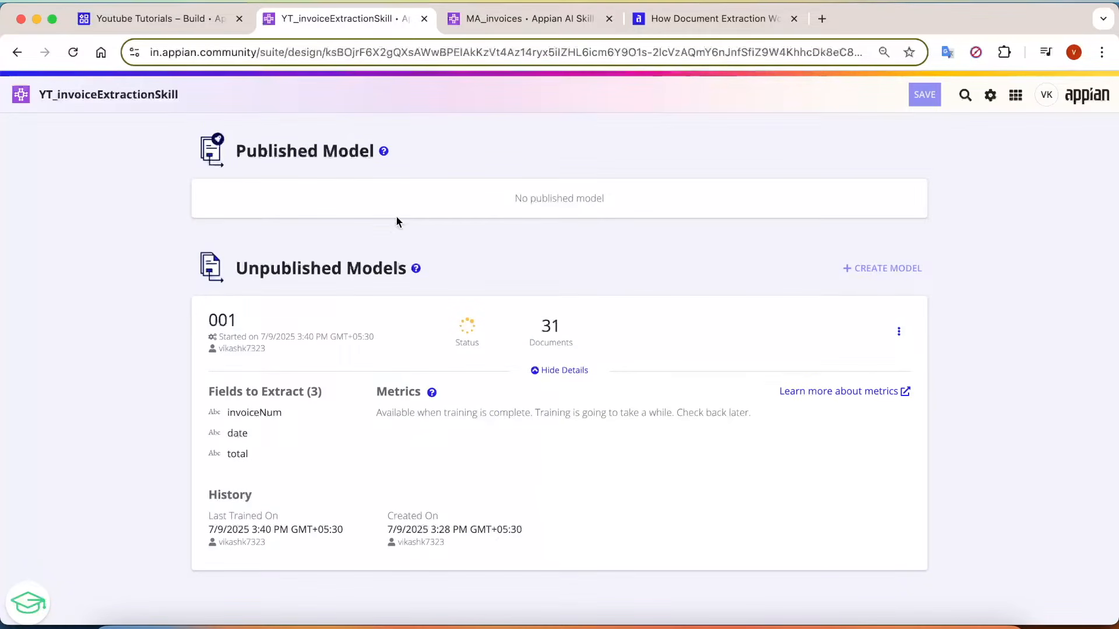
left_click_drag(267, 153, 325, 151)
left_click(247, 254)
triple_click(247, 257)
left_click(340, 297)
left_click_drag(204, 325, 307, 328)
left_click(388, 334)
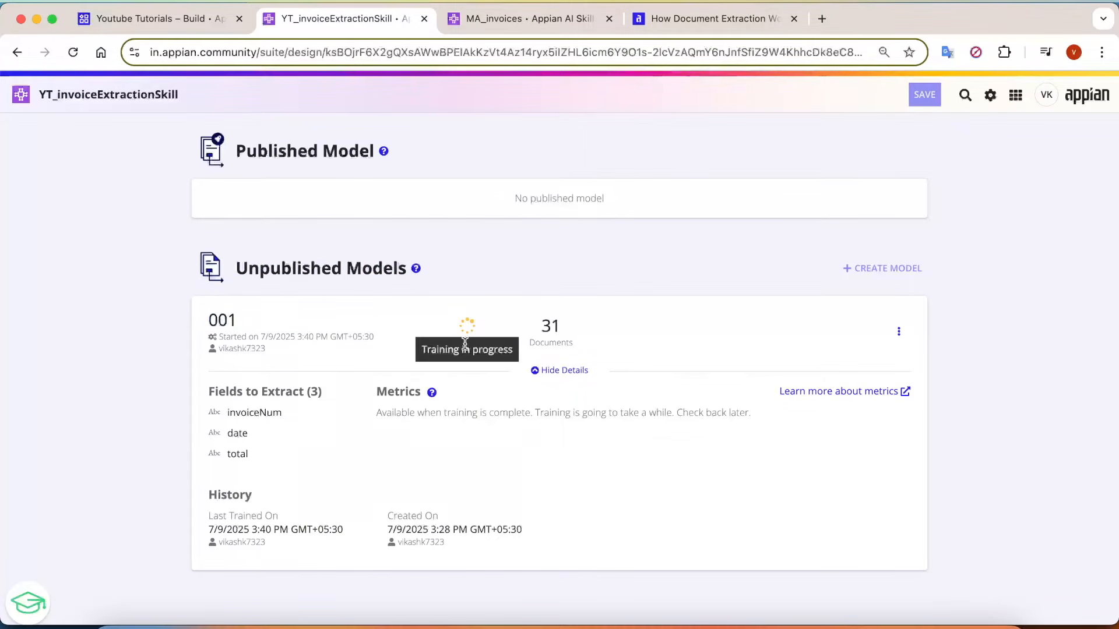
Examine unpublished model 001's training status, document count and available actions, along with the published model area.
left_click(635, 334)
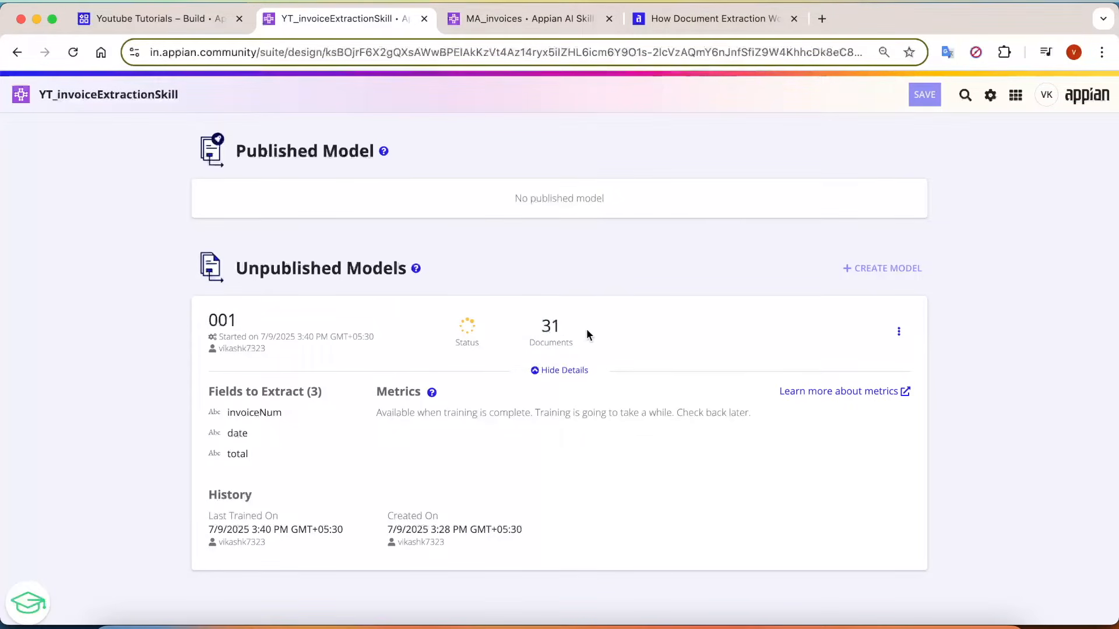
left_click_drag(585, 329, 514, 335)
left_click(553, 361)
left_click_drag(564, 495, 483, 399)
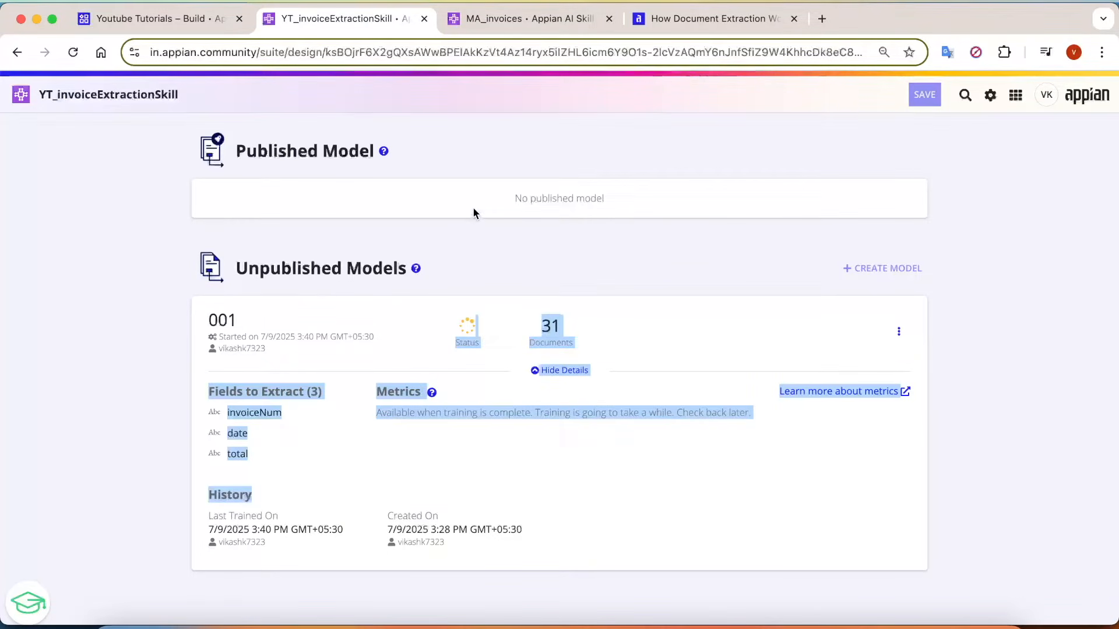
left_click(898, 331)
left_click(832, 337)
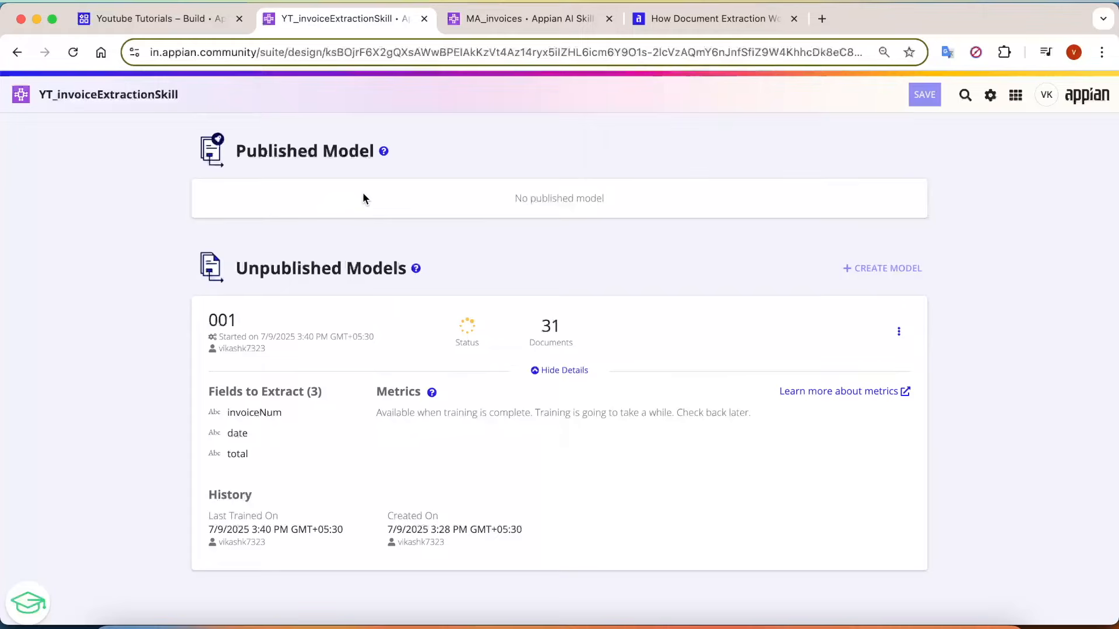
left_click_drag(500, 198, 641, 195)
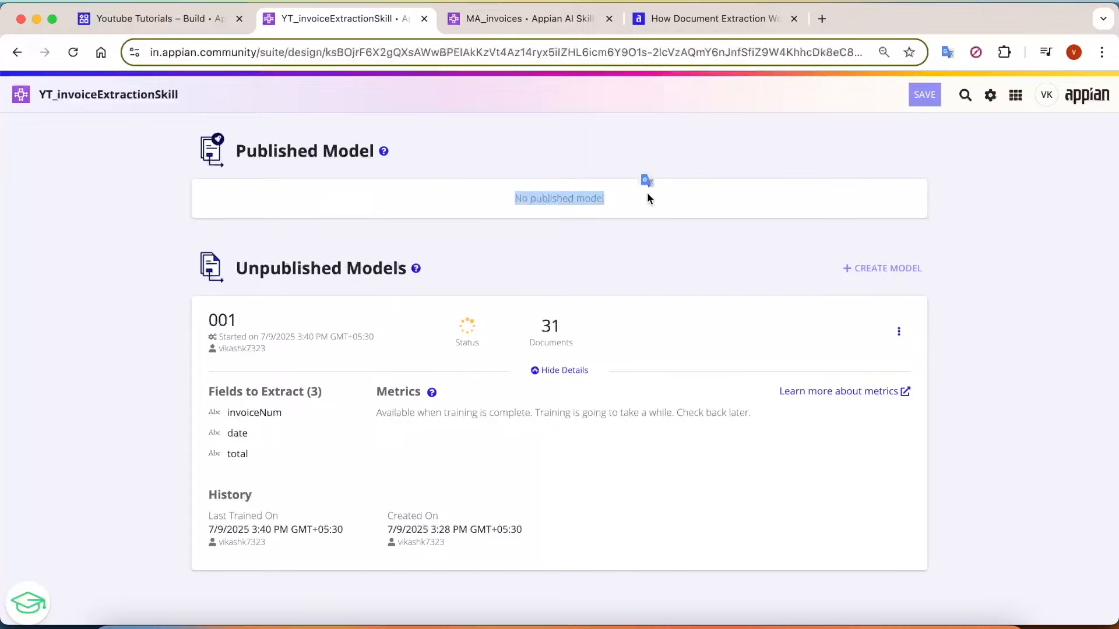
Switch to the MA_invoices AI skill and review the fields to extract in its published model.
left_click(552, 17)
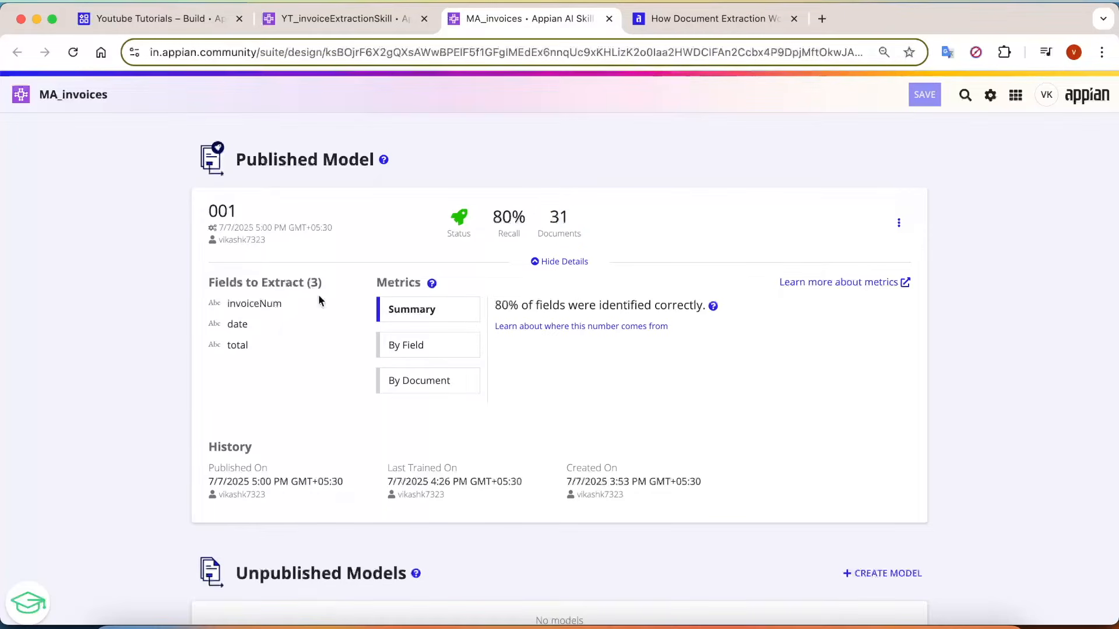
left_click_drag(215, 283, 268, 352)
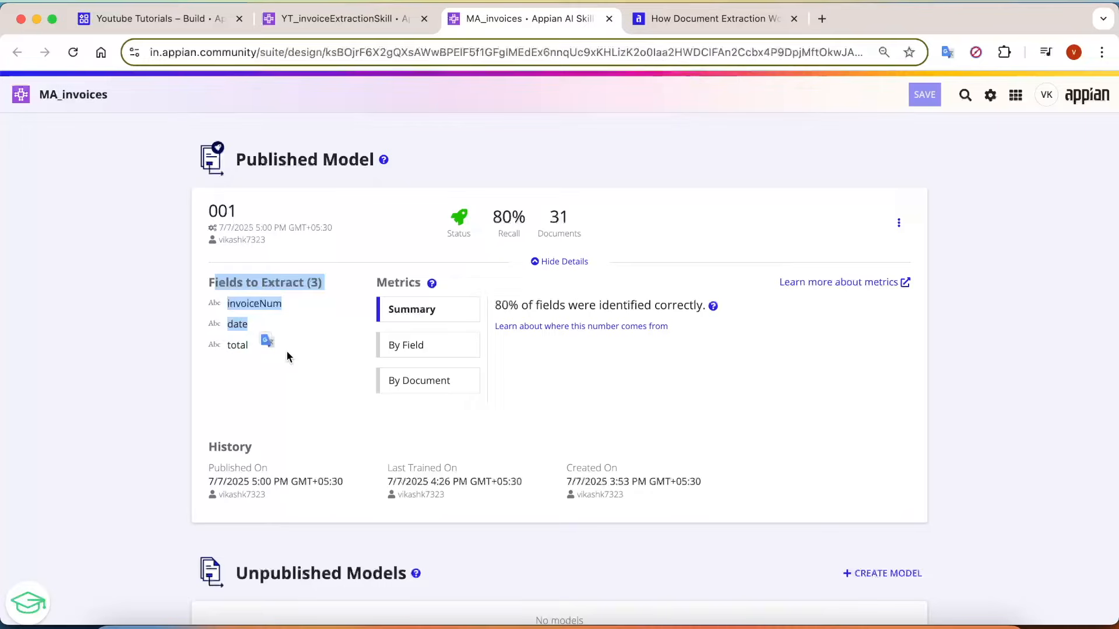
left_click(286, 351)
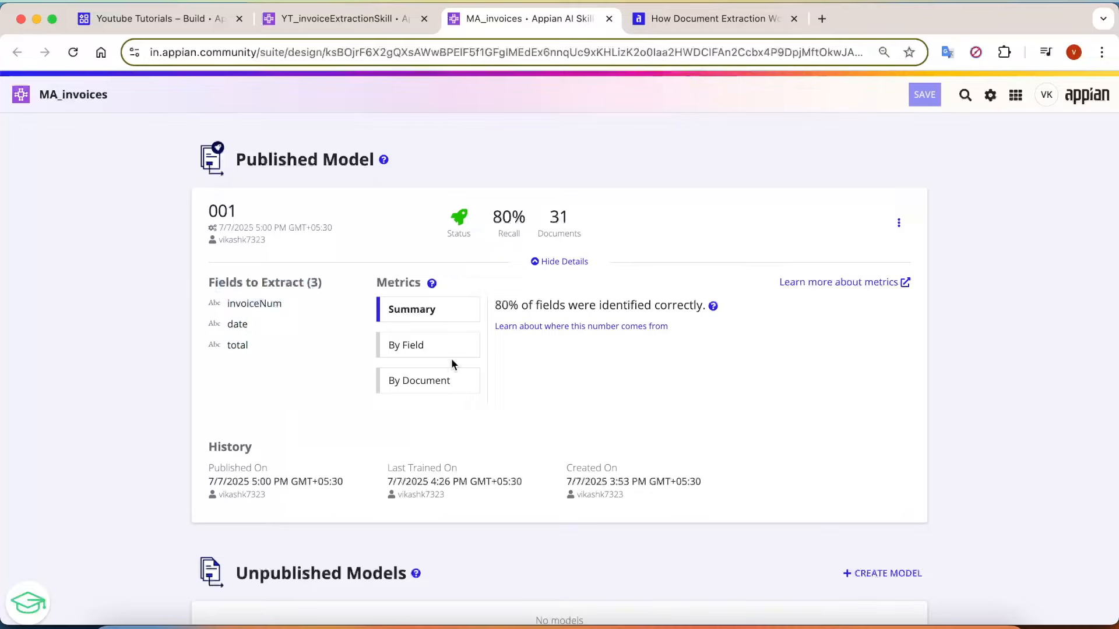
Show the published model's metrics by field and examine recall, precision and F-1 score for each one.
left_click(420, 354)
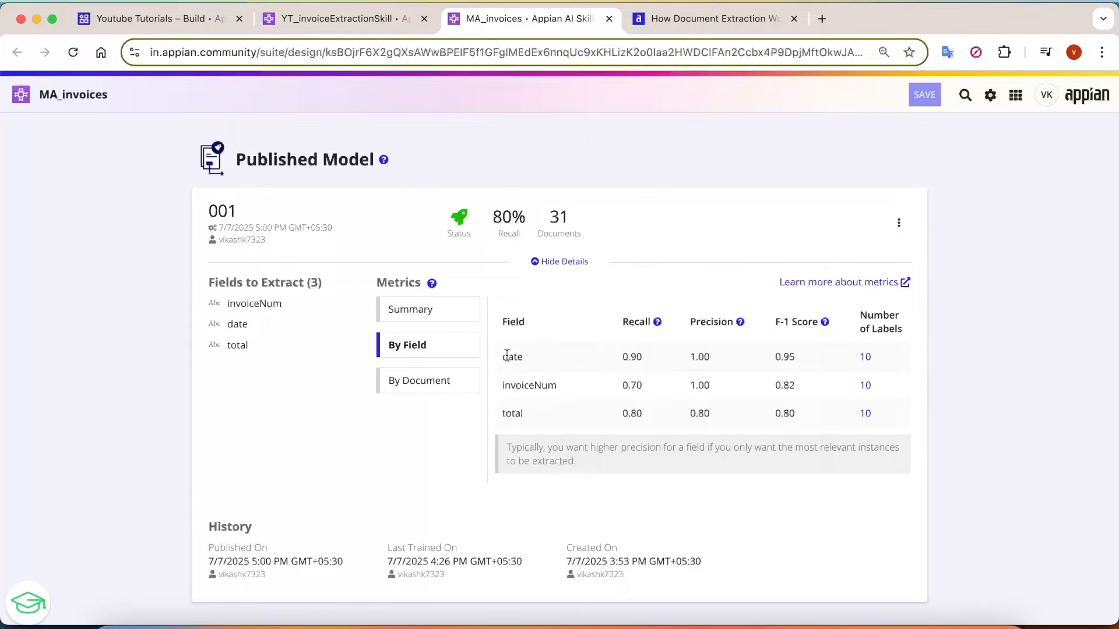
left_click_drag(507, 354, 562, 411)
left_click_drag(670, 430, 675, 378)
left_click(636, 406)
left_click_drag(889, 415, 648, 361)
Review the published model's metrics by document and its overall summary.
left_click(431, 380)
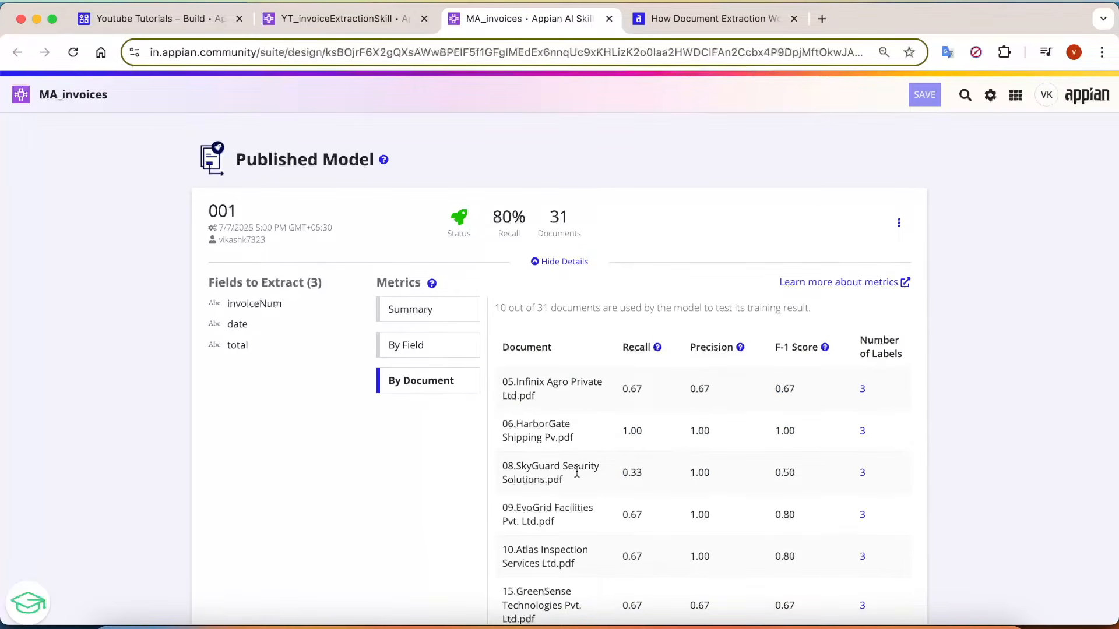
scroll(589, 455, "down", 3)
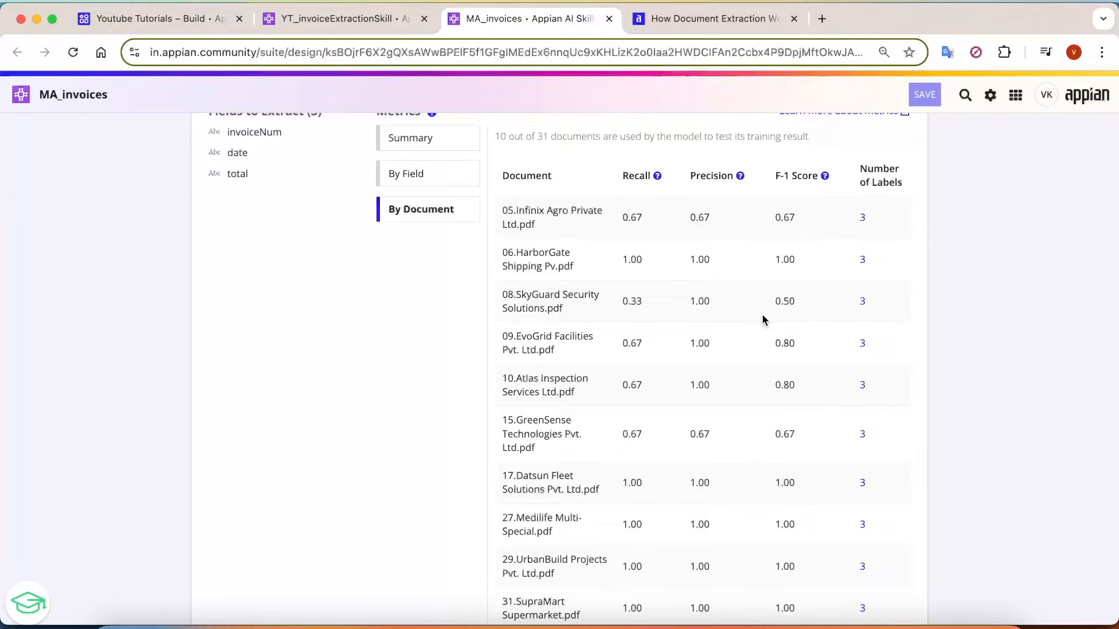
scroll(787, 314, "up", 1)
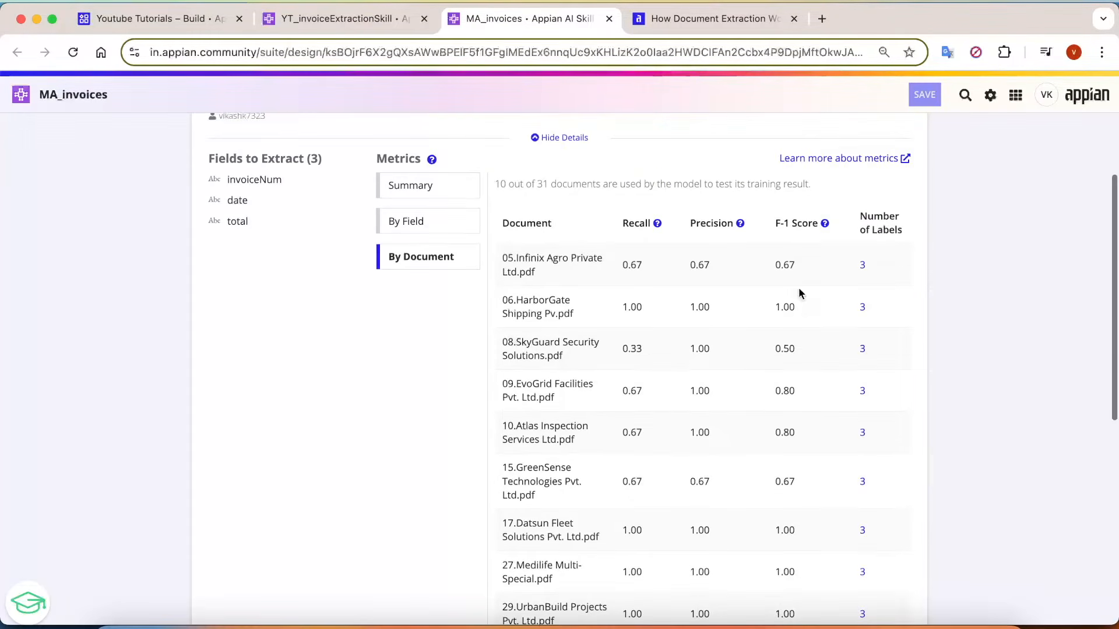
scroll(812, 260, "up", 3)
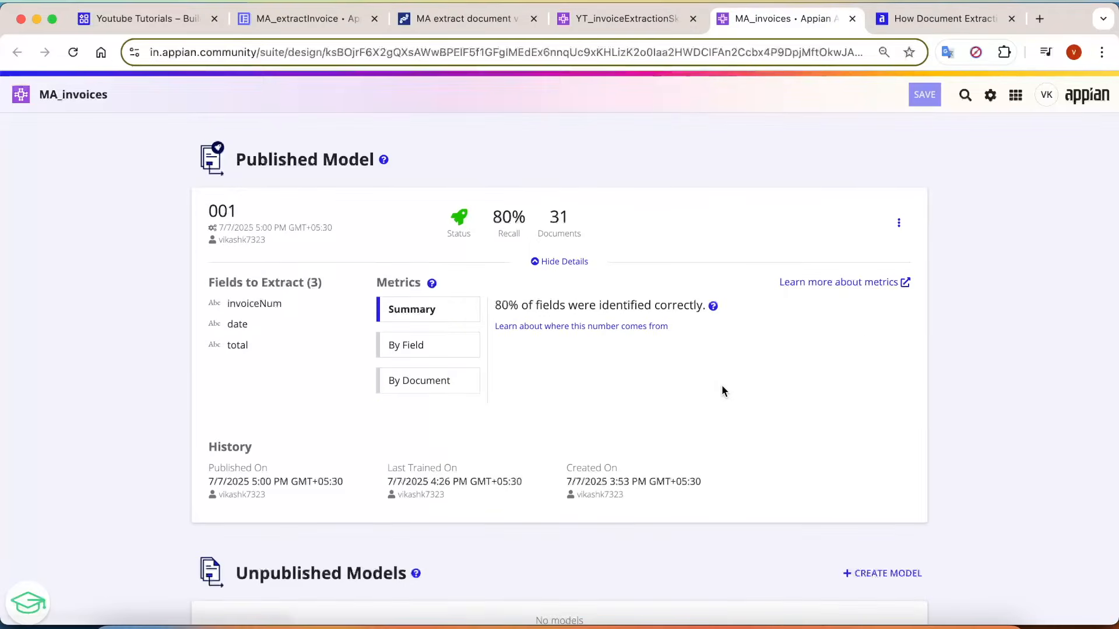
left_click_drag(682, 432, 202, 225)
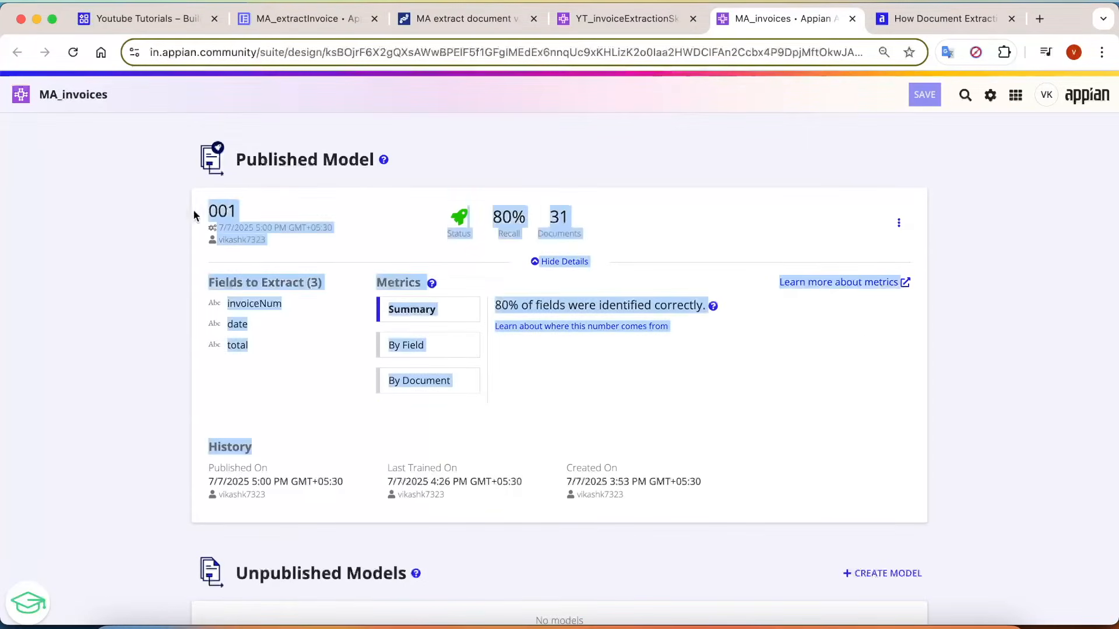
left_click(585, 424)
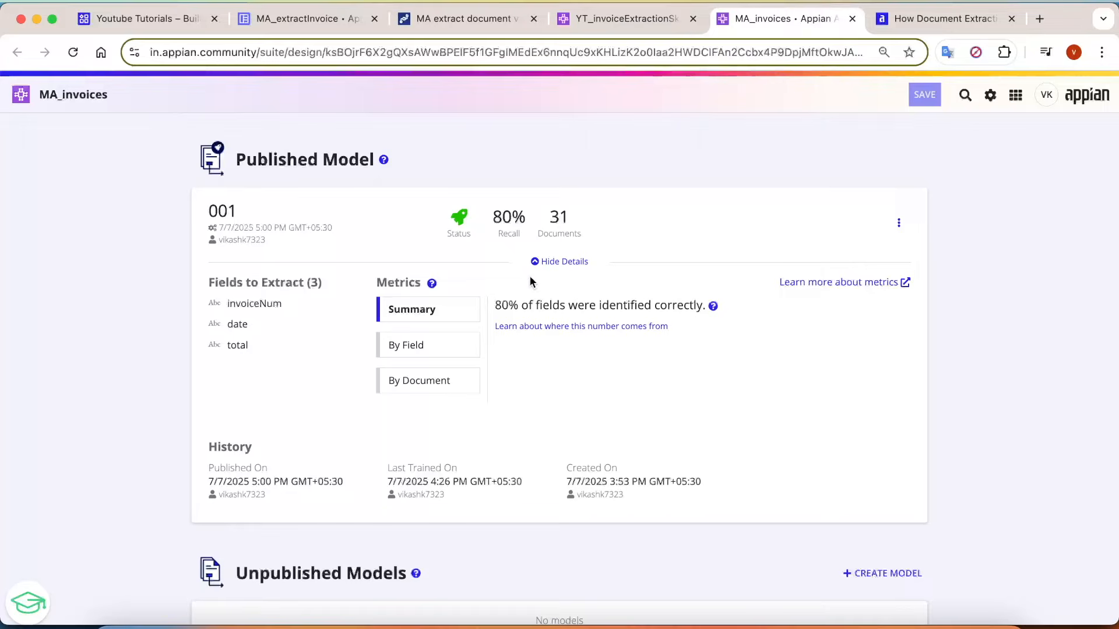
Review the MA_extractInvoice interface definition, focusing on the file upload field's target folder constant, value and save settings.
left_click(324, 25)
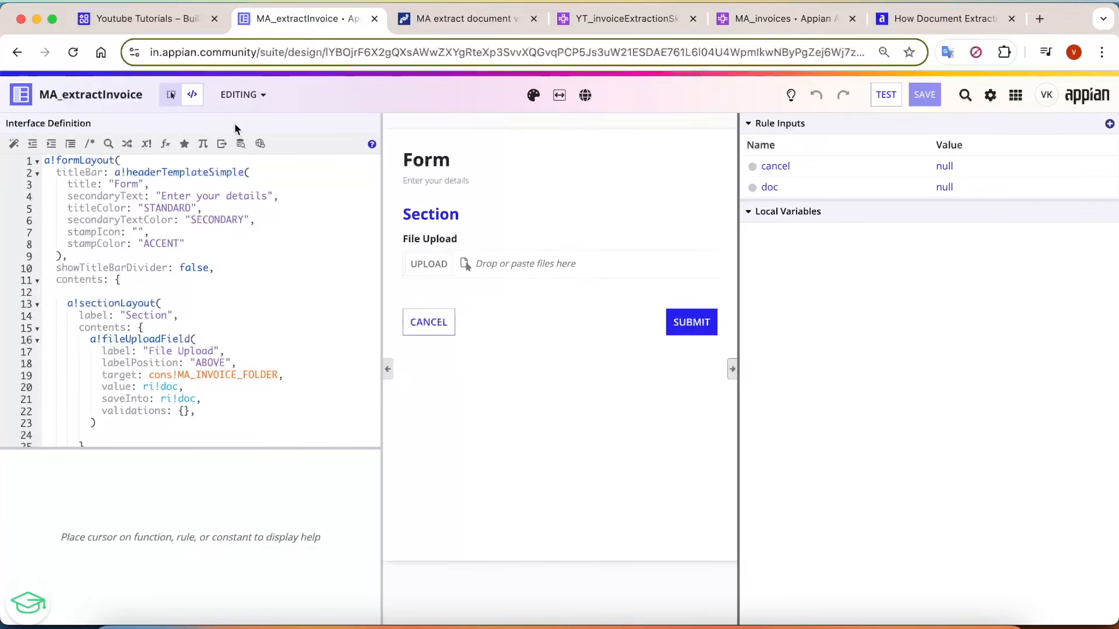
left_click(267, 328)
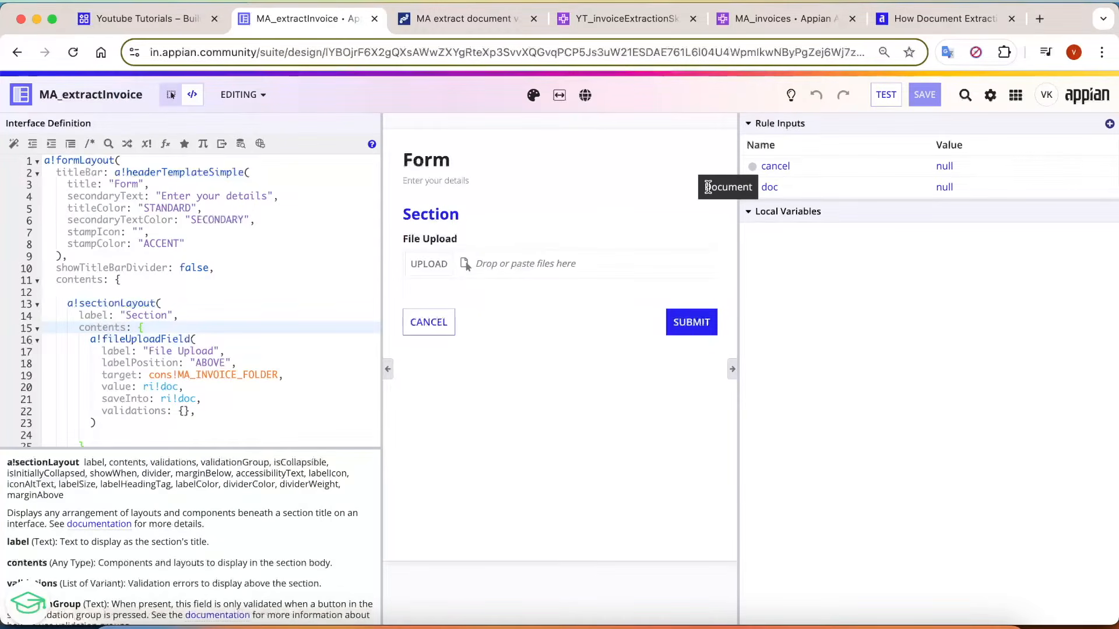
left_click(109, 350)
scroll(257, 363, "down", 8)
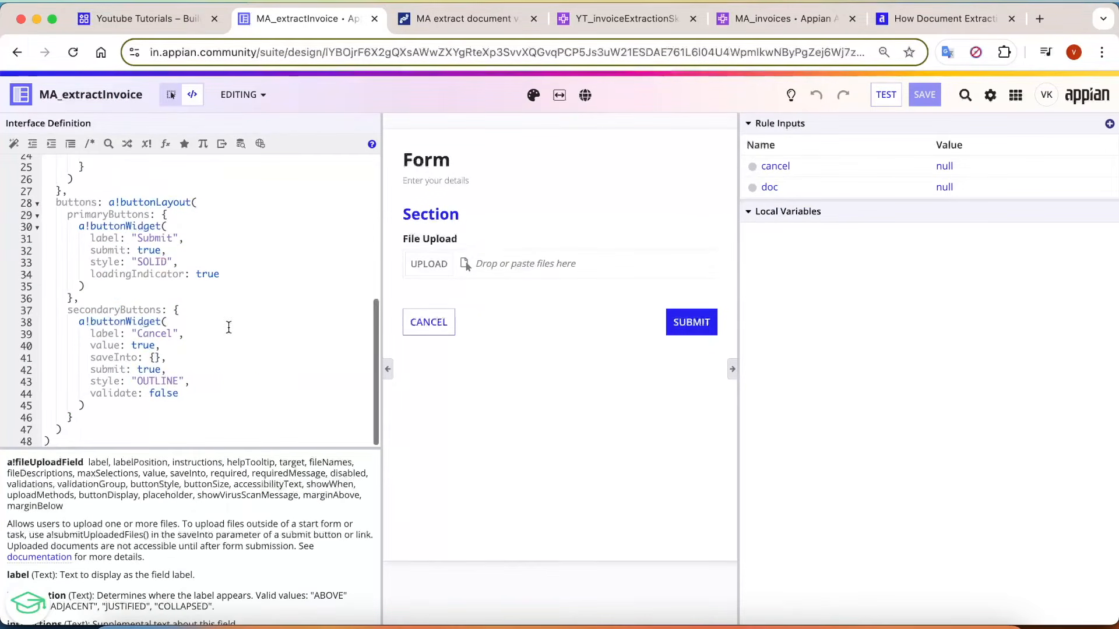
scroll(227, 338, "up", 6)
left_click_drag(89, 259, 233, 338)
left_click_drag(102, 295, 191, 306)
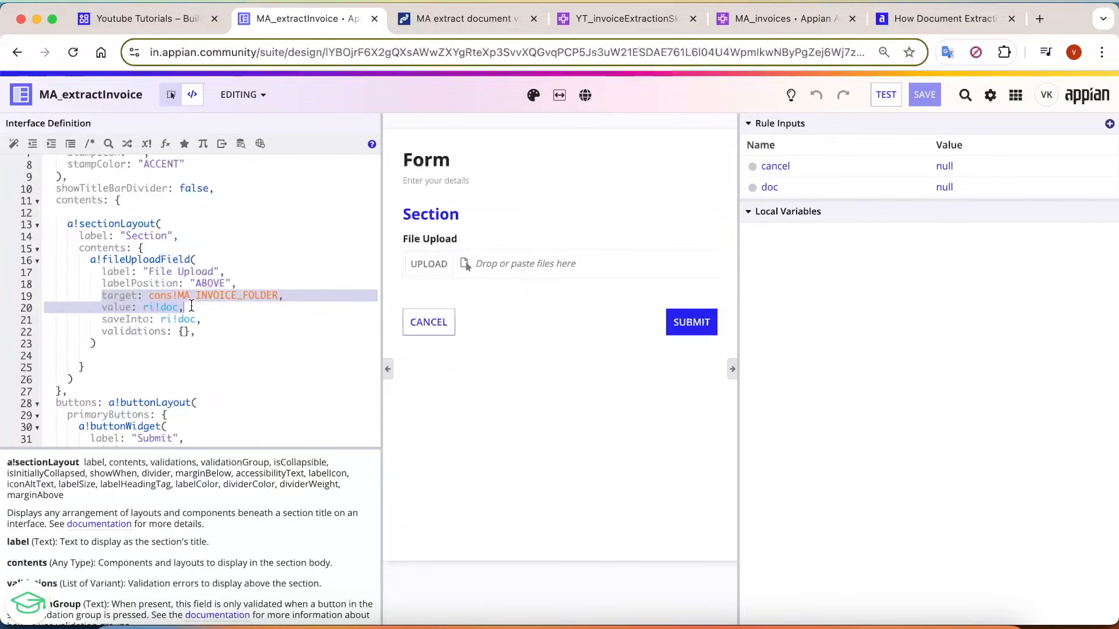
left_click_drag(299, 295, 72, 299)
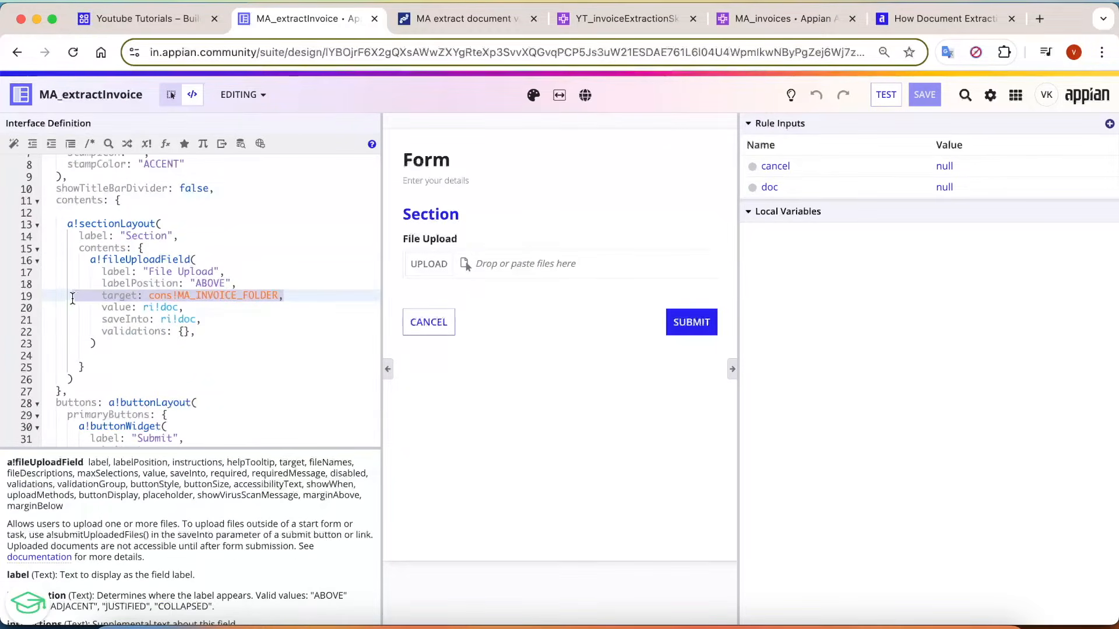
left_click(244, 346)
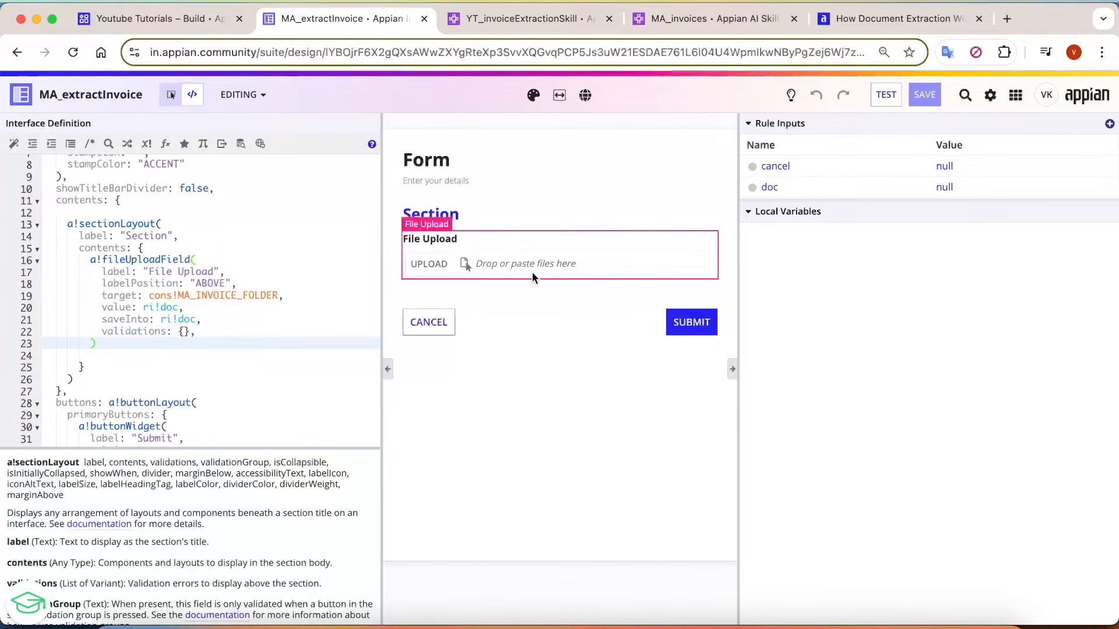
Create a process model from scratch named YT Extract Invoice in the YT Process Models folder and save its default security.
left_click(188, 18)
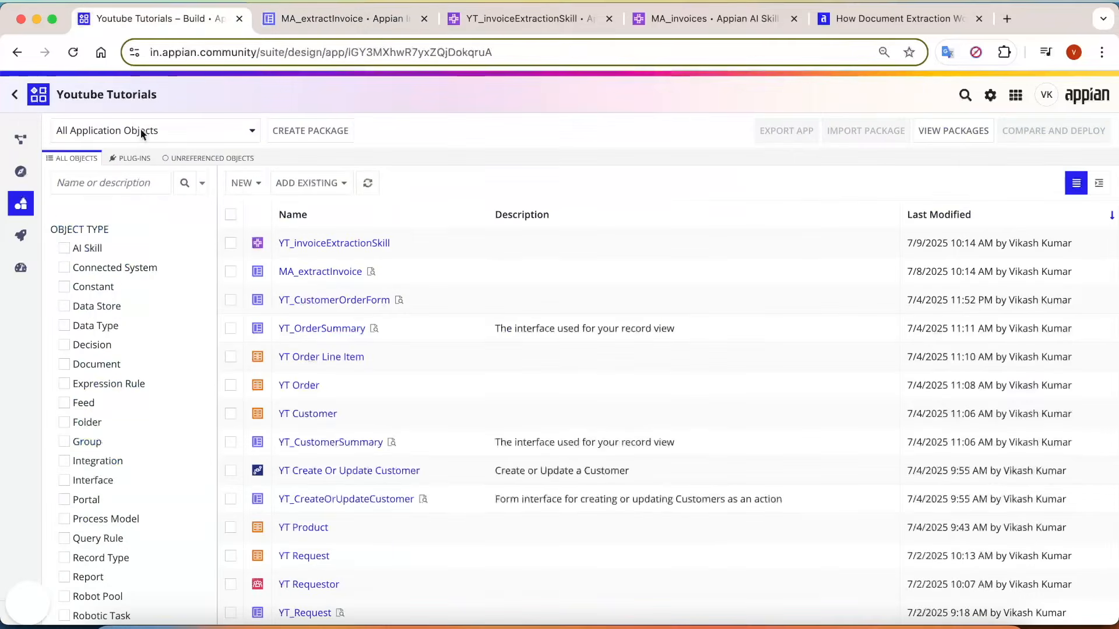
left_click(240, 184)
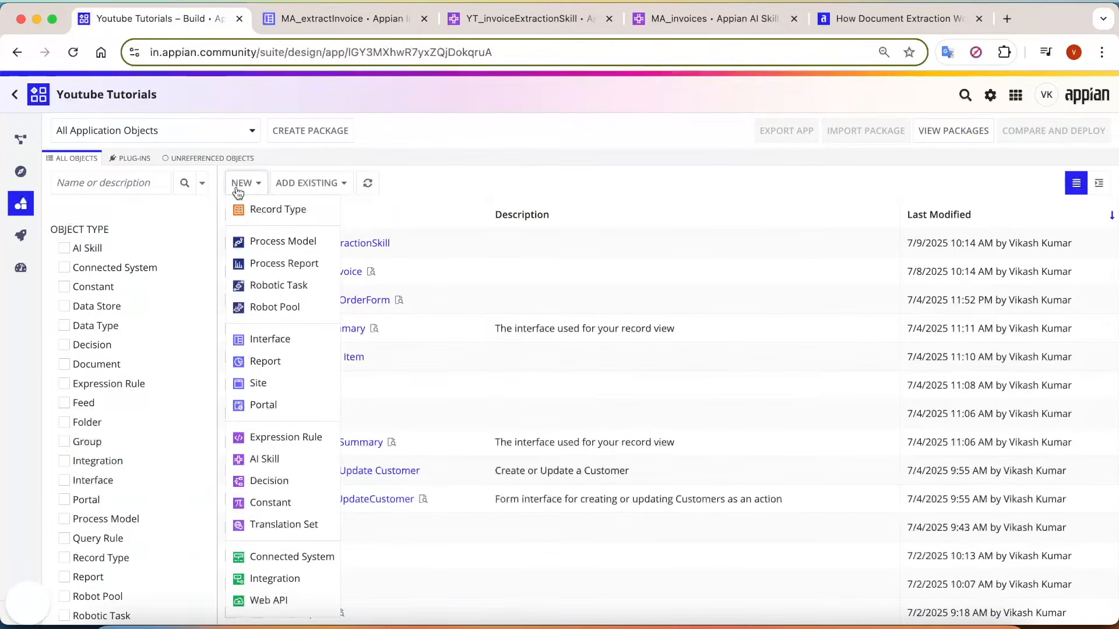
left_click(263, 242)
left_click(484, 258)
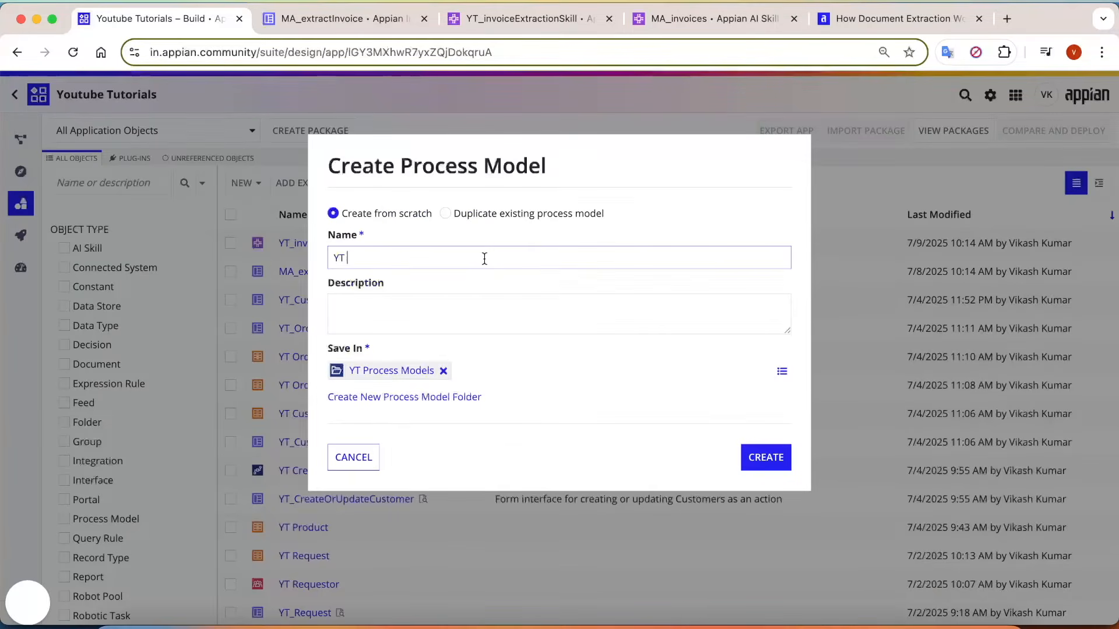
type("Extract Invoice")
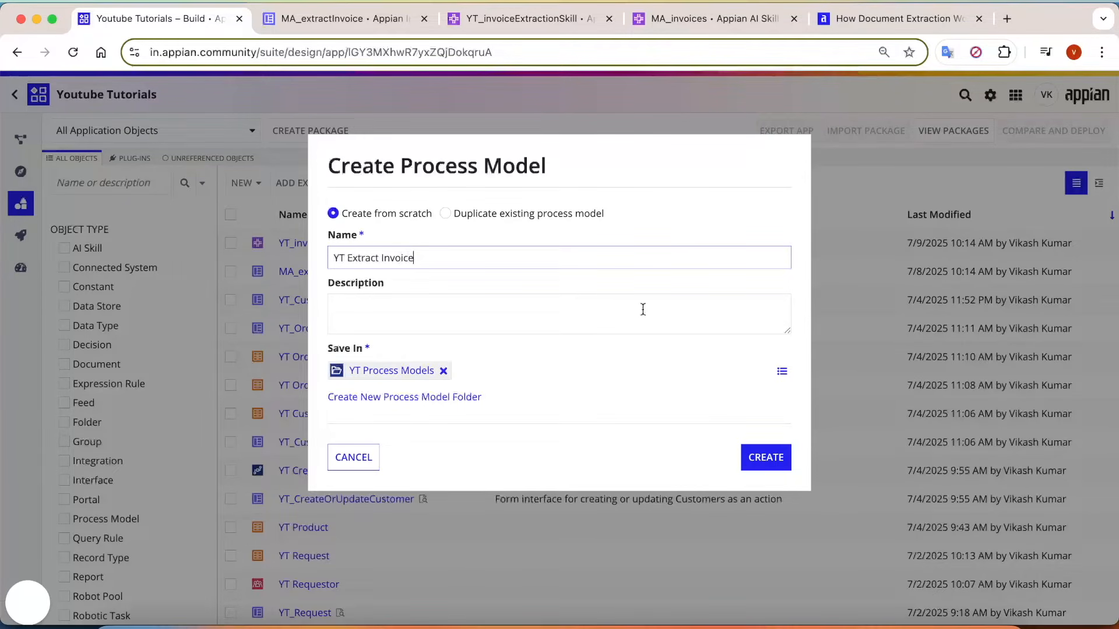
left_click(766, 456)
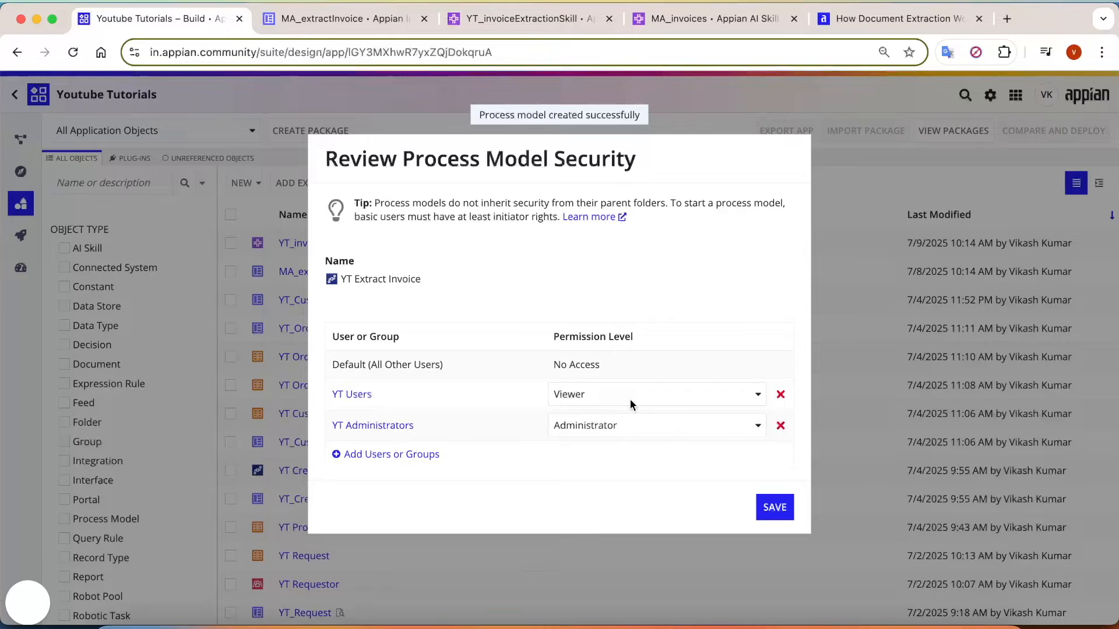
left_click(777, 515)
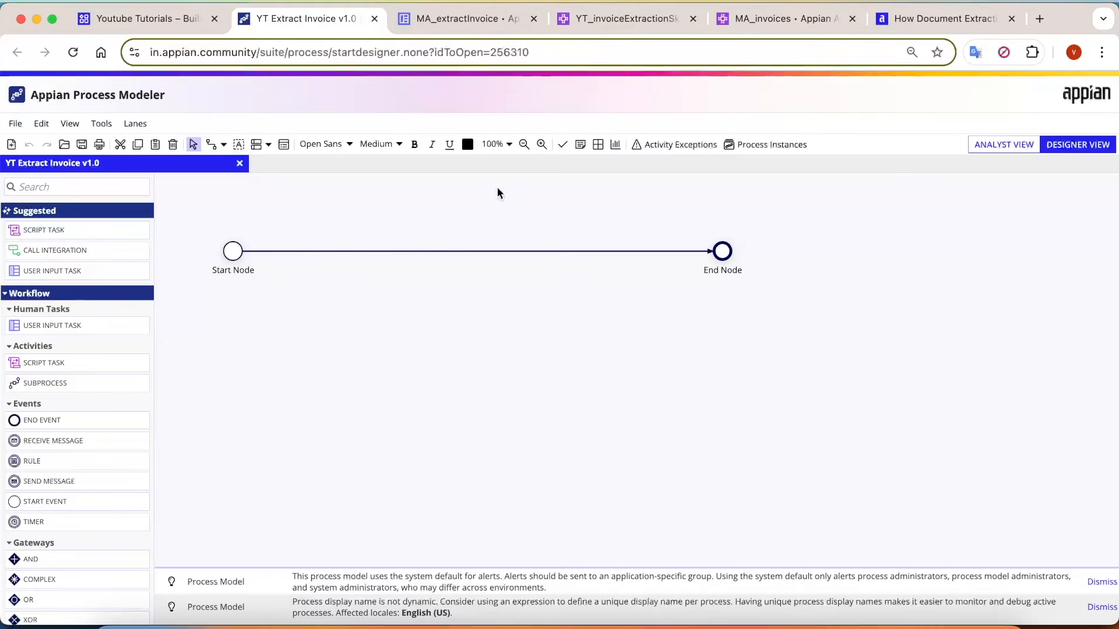
Set MA_extractInvoice as the process start form and automatically create process parameters matching its inputs.
right_click(237, 257)
left_click(294, 381)
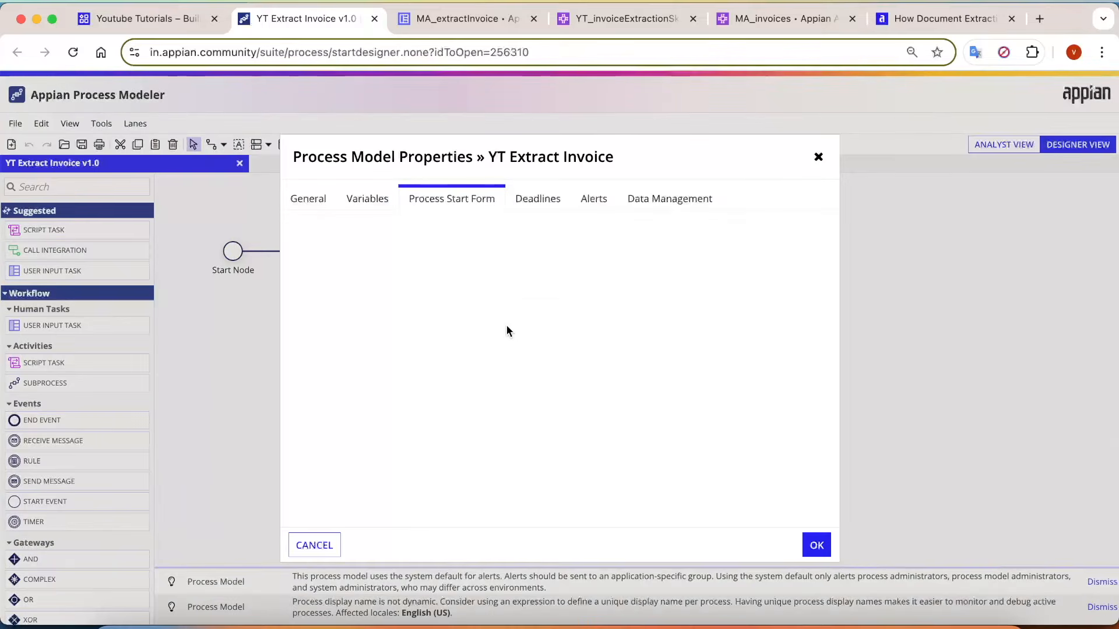
left_click(439, 376)
type("ma_ex")
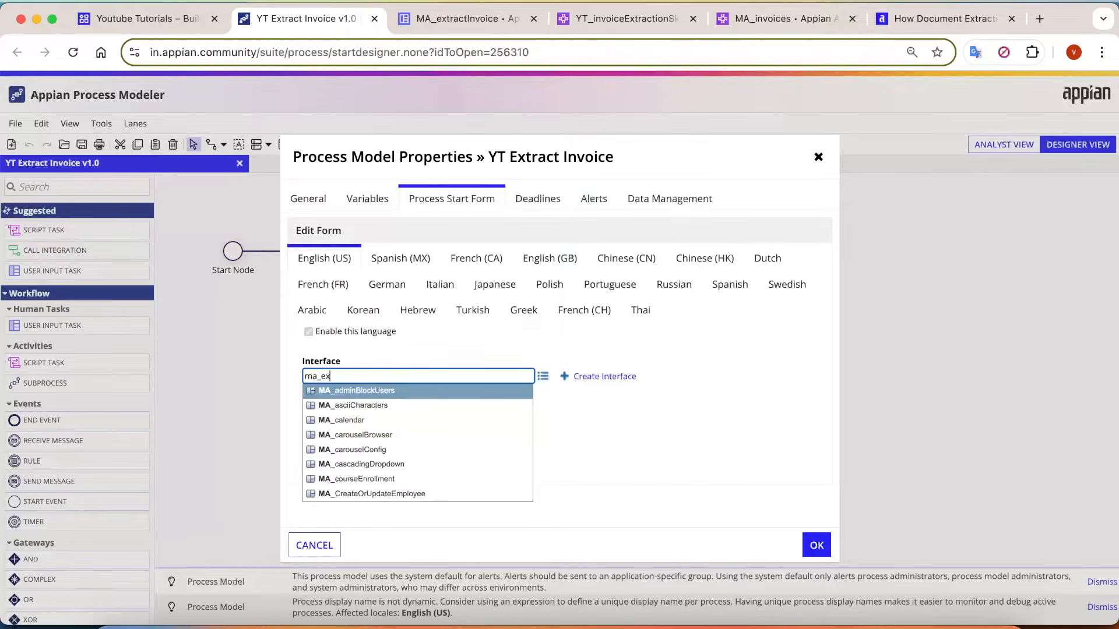
key("Return")
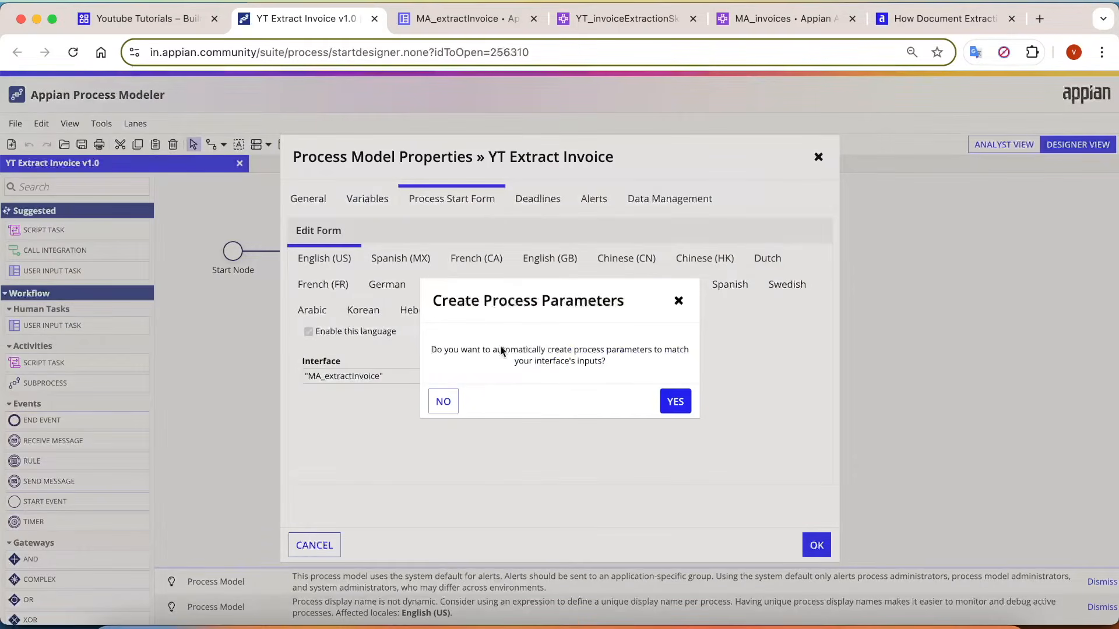
left_click(674, 401)
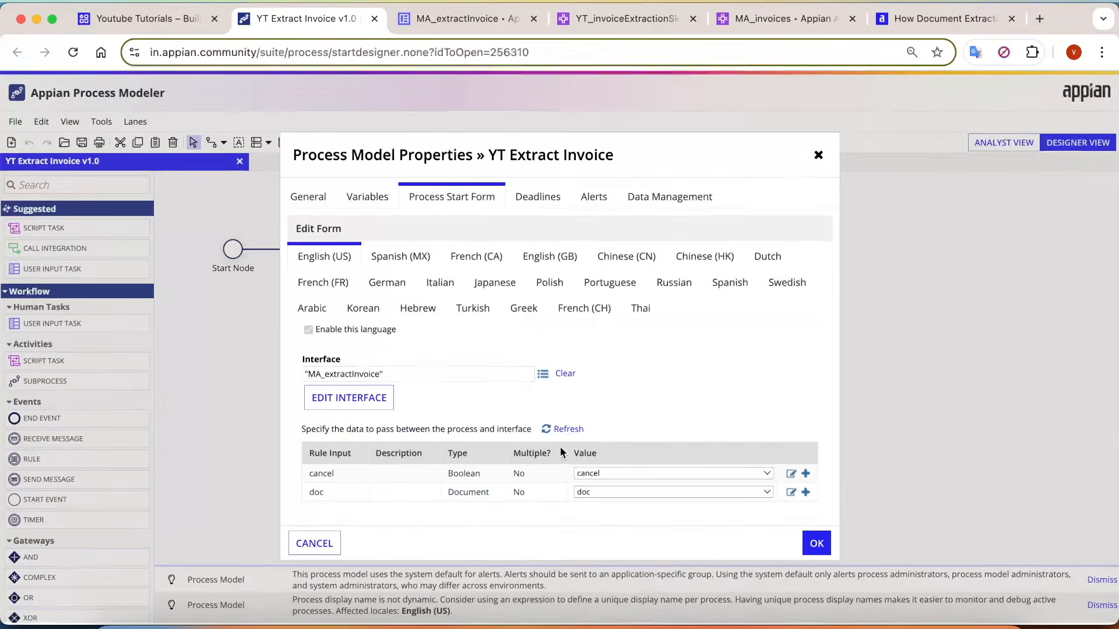
left_click(816, 545)
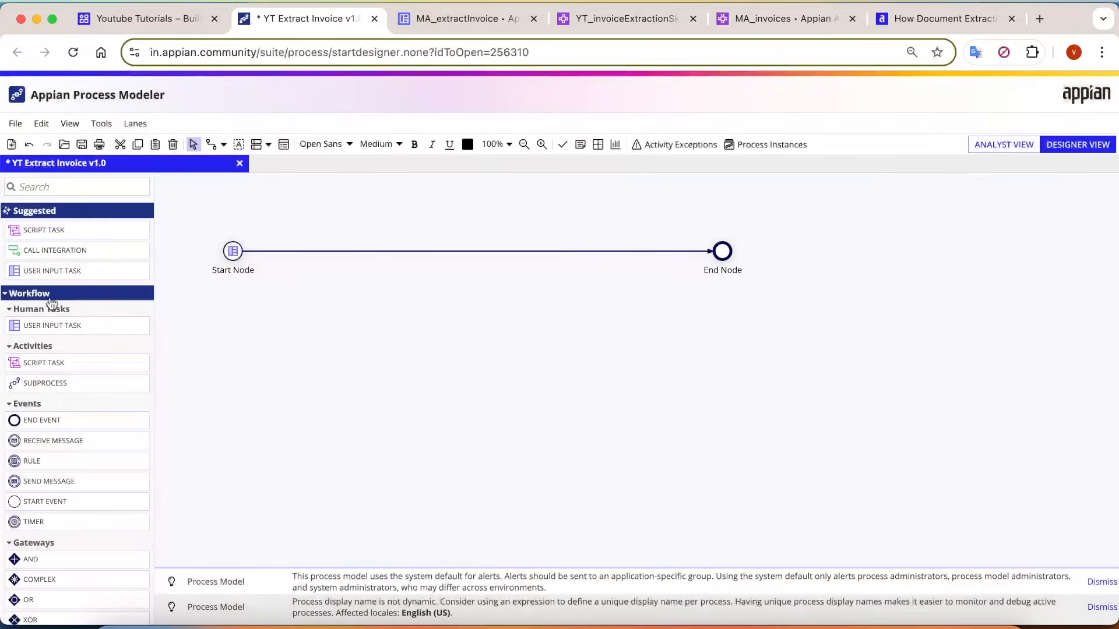
Add an XOR gateway named cancel? on the flow between Start Node and End Node.
scroll(69, 396, "down", 3)
scroll(88, 325, "up", 3)
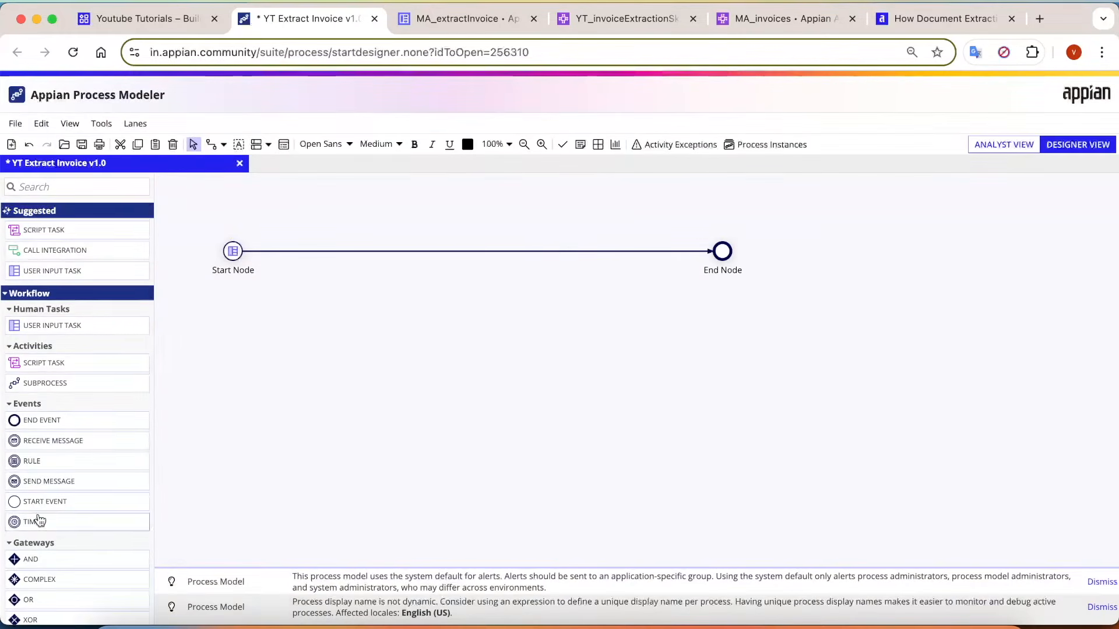
scroll(82, 443, "down", 3)
left_click_drag(58, 483, 356, 255)
type("cancel?")
left_click(378, 323)
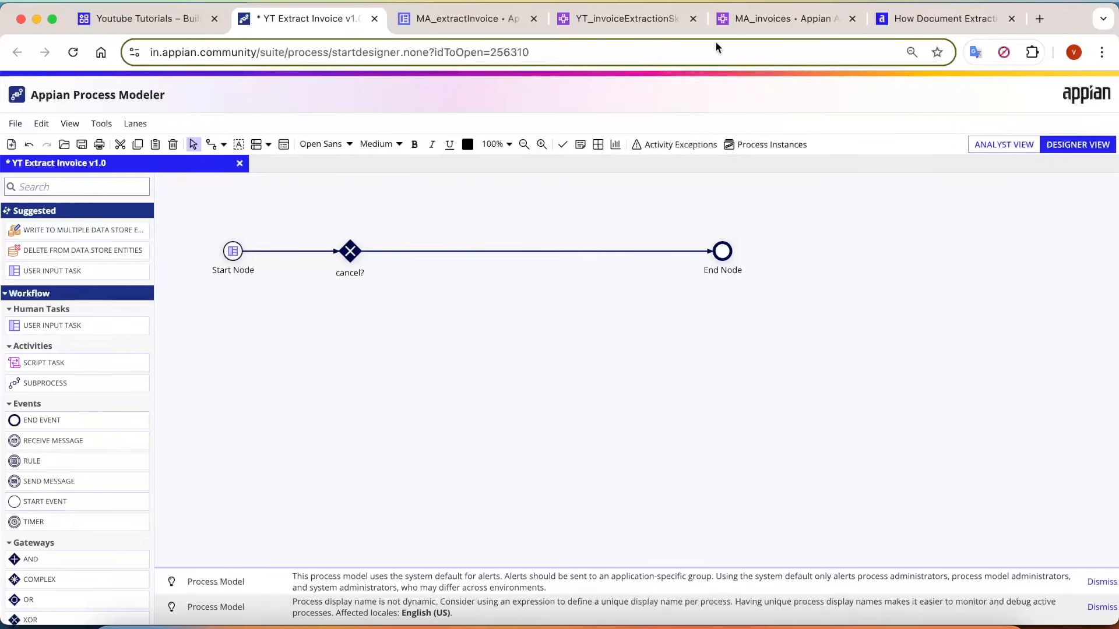
Insert an Extract from Document node between the cancel? gateway and End Node, and connect the gateway directly to End Node.
type("doc")
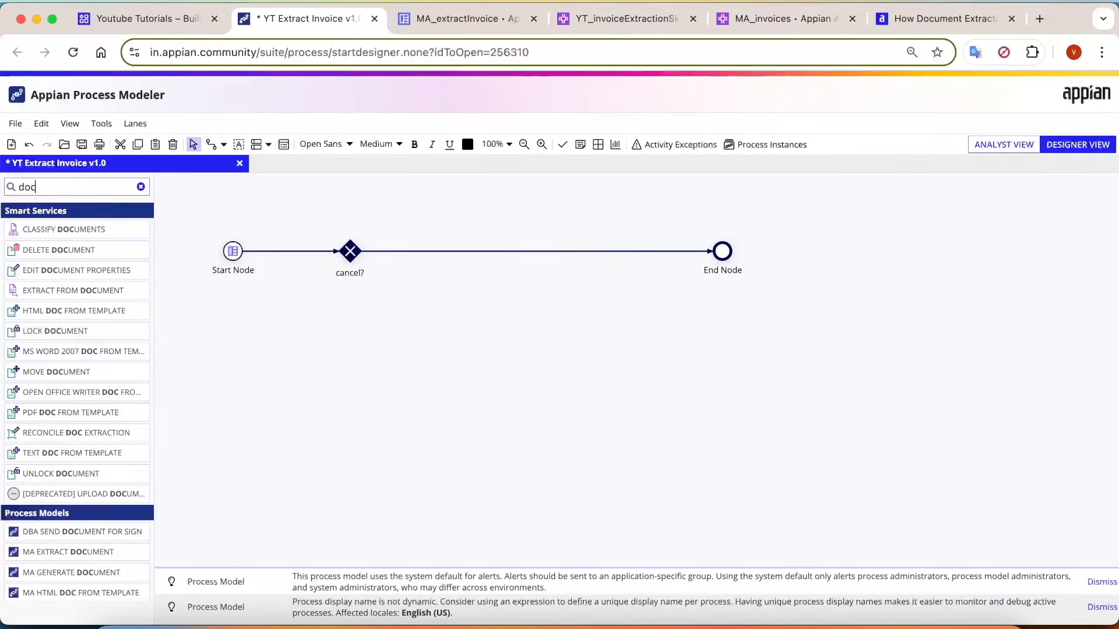
left_click_drag(44, 291, 536, 268)
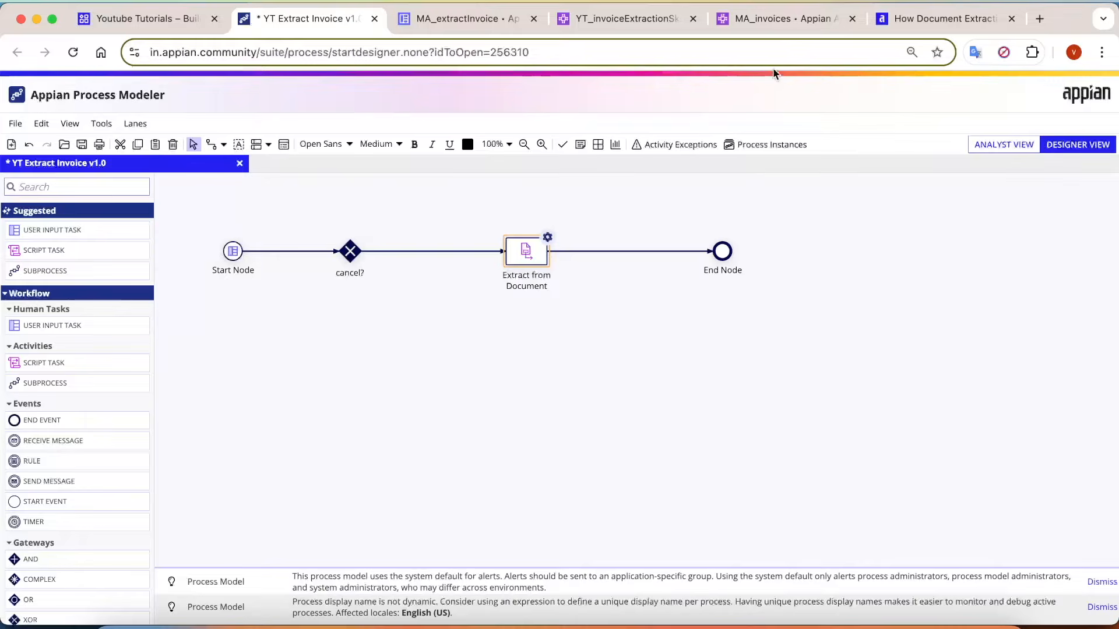
left_click(778, 19)
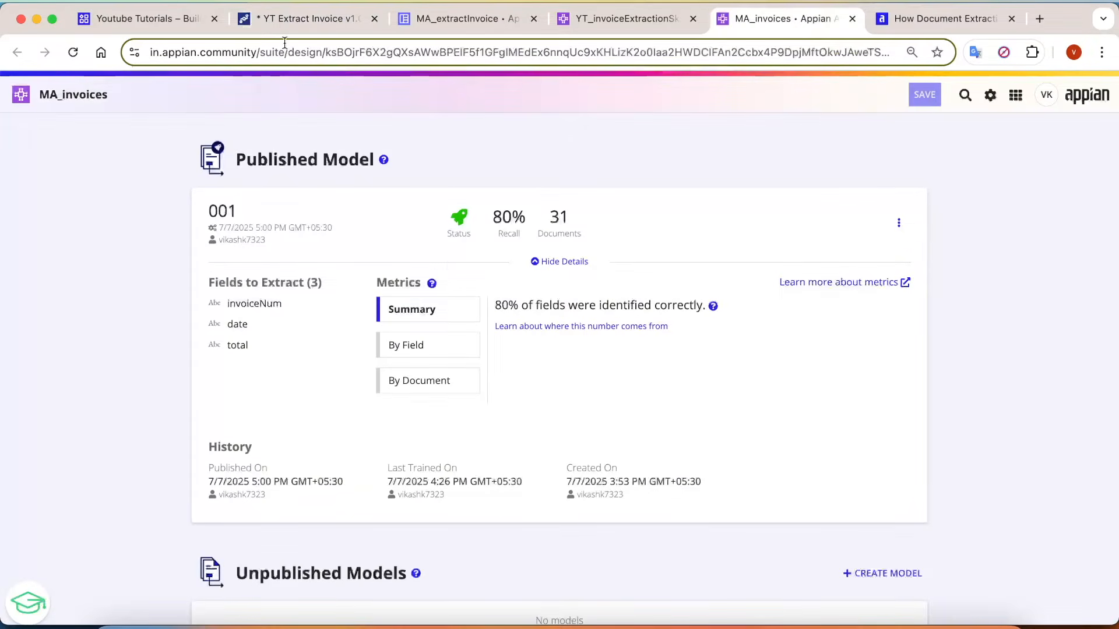
left_click(303, 20)
left_click_drag(353, 242, 723, 245)
Add a decision condition to the cancel? gateway with the expression or(pv!cancel).
double_click(352, 255)
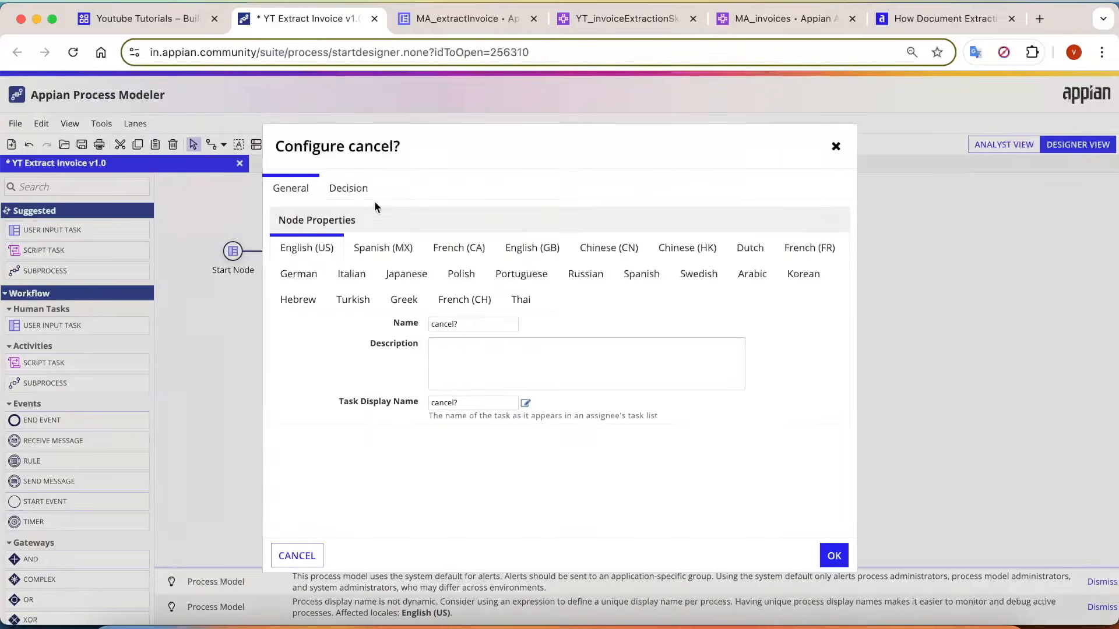
left_click(346, 187)
left_click(347, 366)
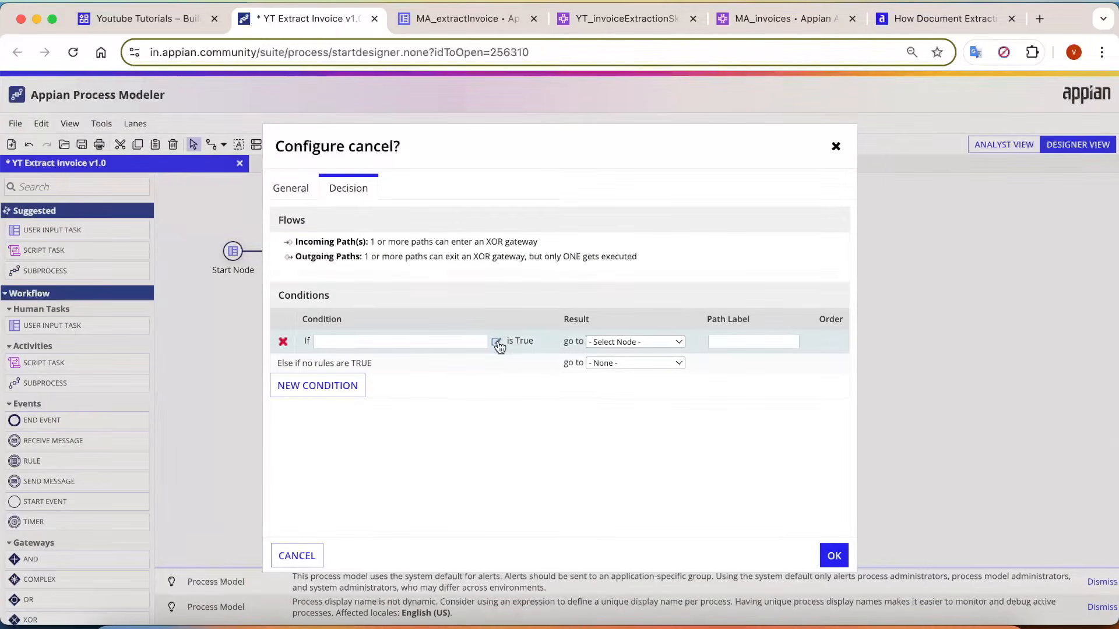
left_click(495, 342)
type("or(pv!cancel")
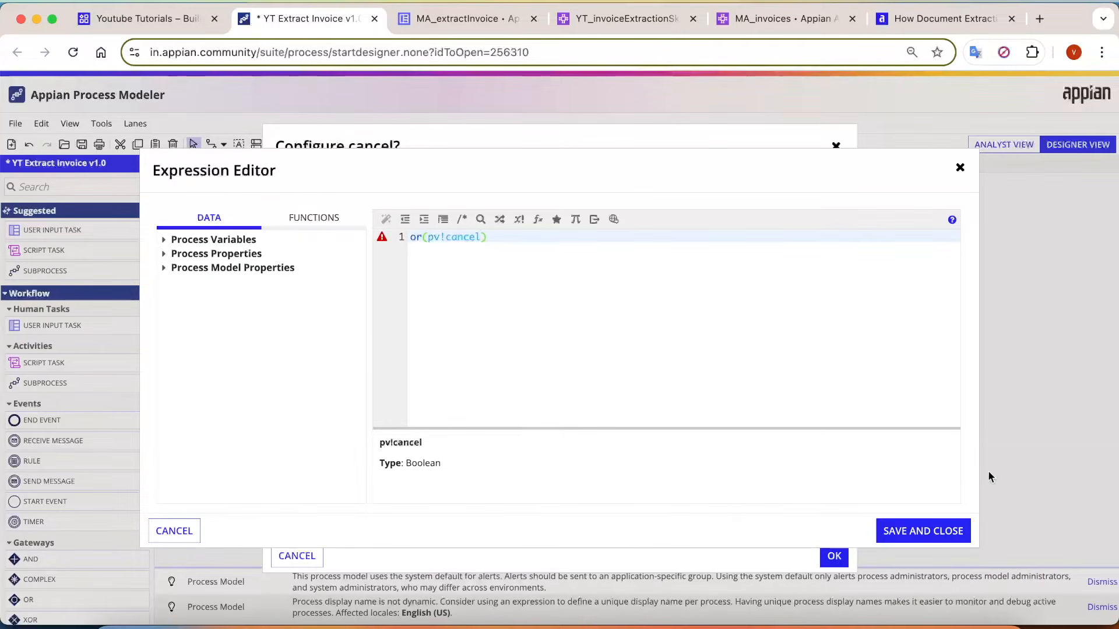
left_click(923, 531)
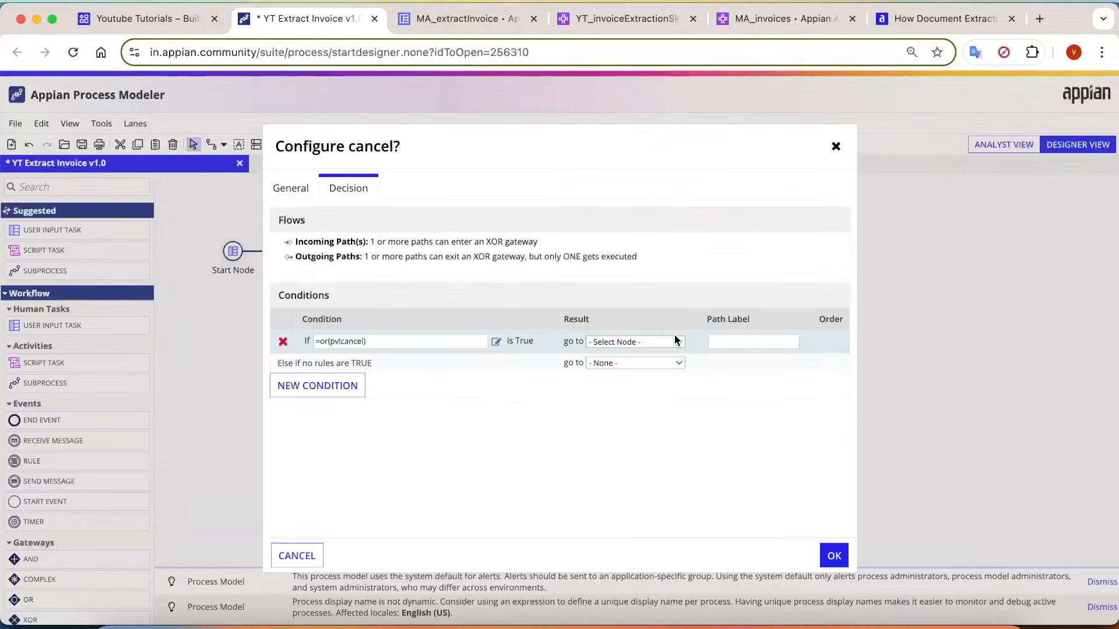
Route the gateway's true condition to End Node and its fallback path to Extract from Document.
left_click(659, 342)
left_click(639, 367)
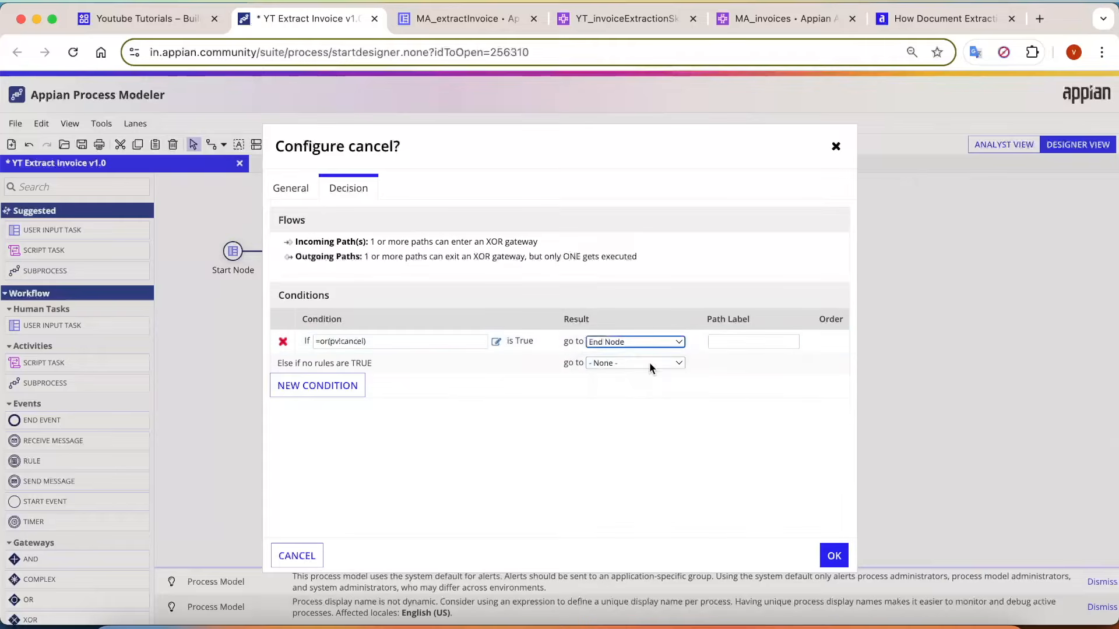
left_click(649, 363)
left_click(645, 376)
left_click(835, 557)
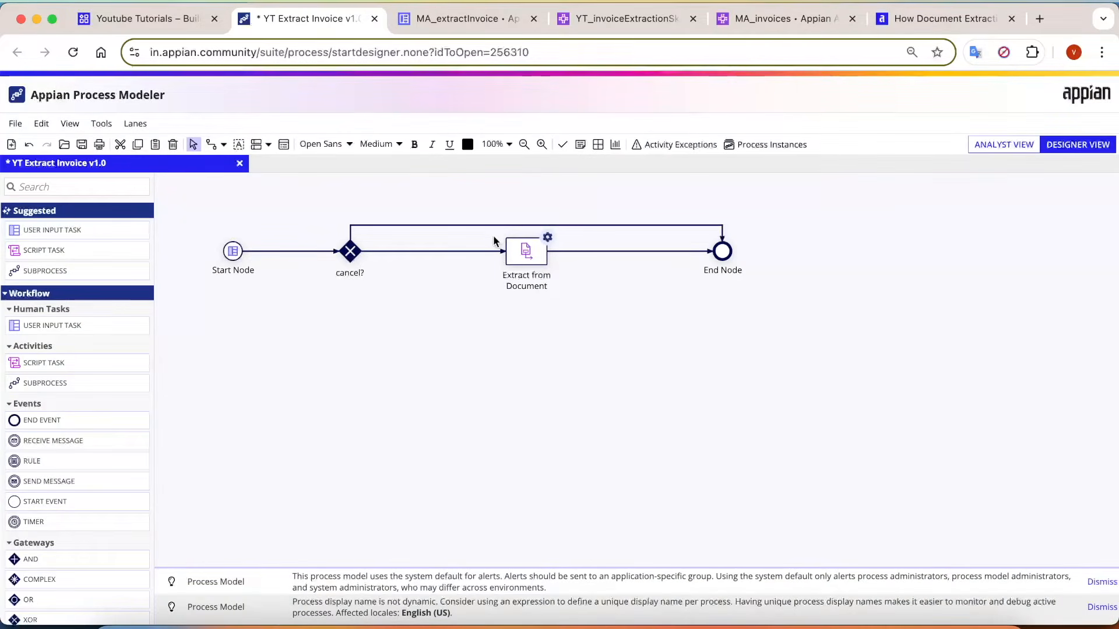
Select MA_invoices as the AI skill for the Extract from Document node.
left_click_drag(487, 233, 576, 288)
left_click(528, 257)
double_click(541, 270)
left_click(340, 193)
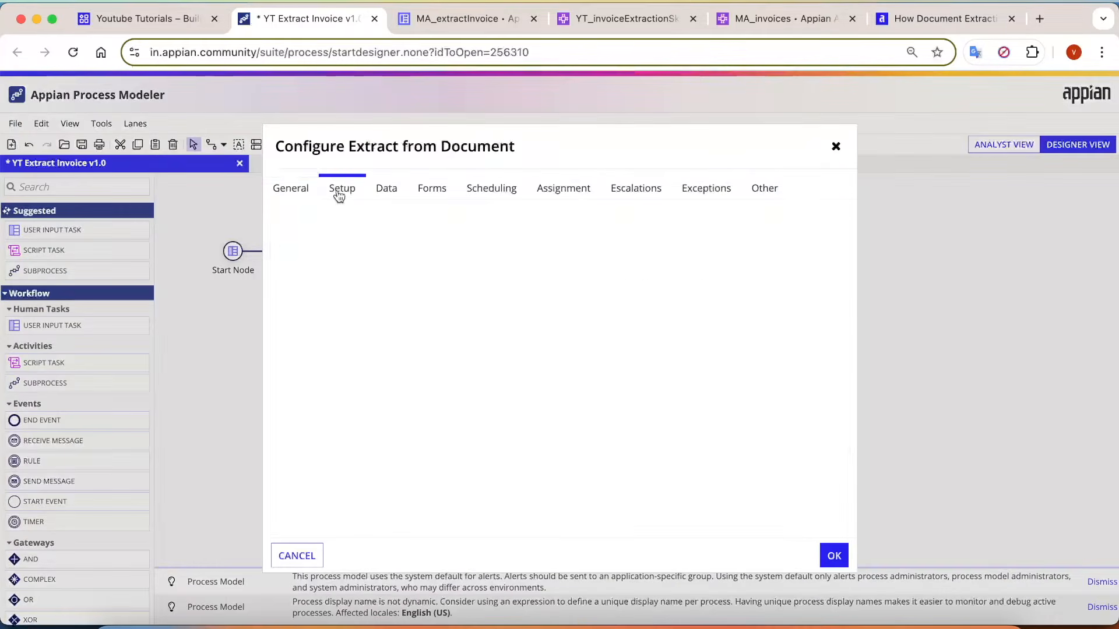
left_click(382, 250)
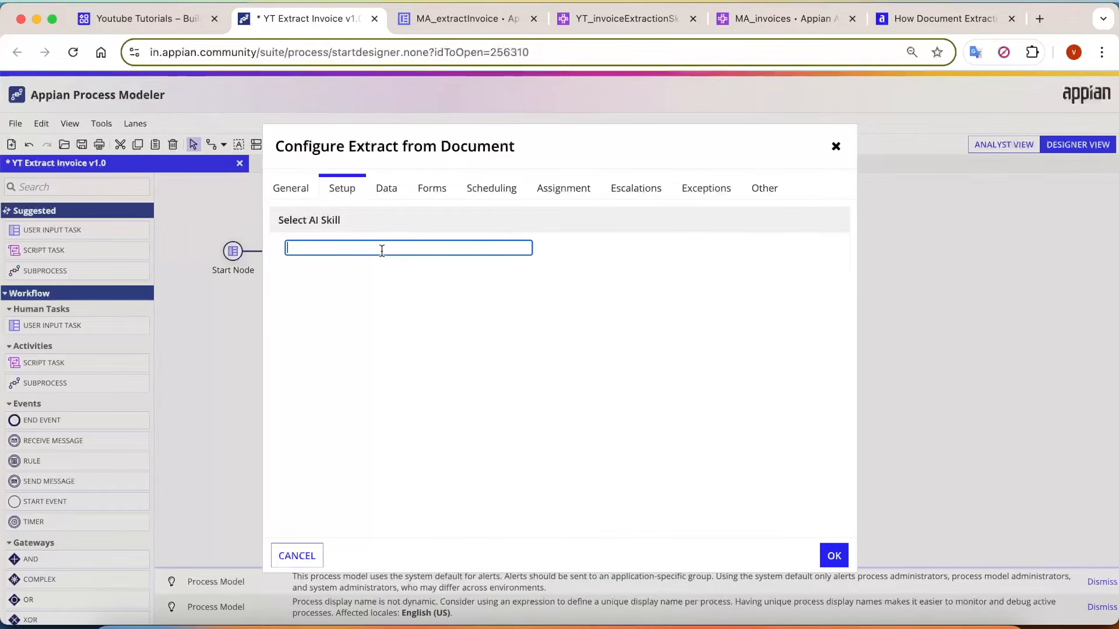
type("ma_")
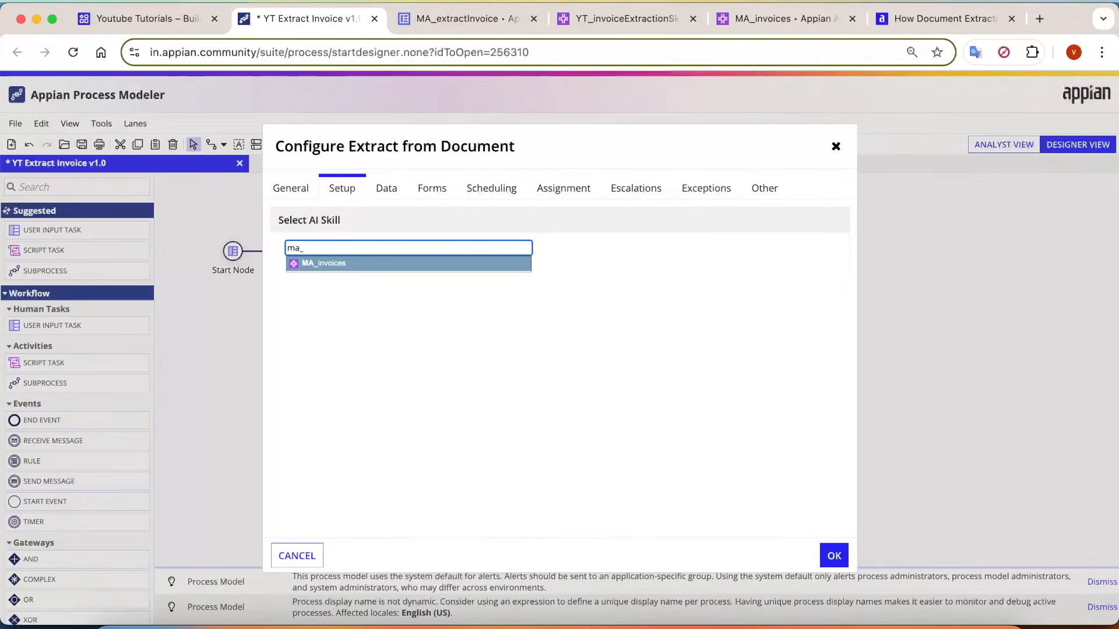
key("Return")
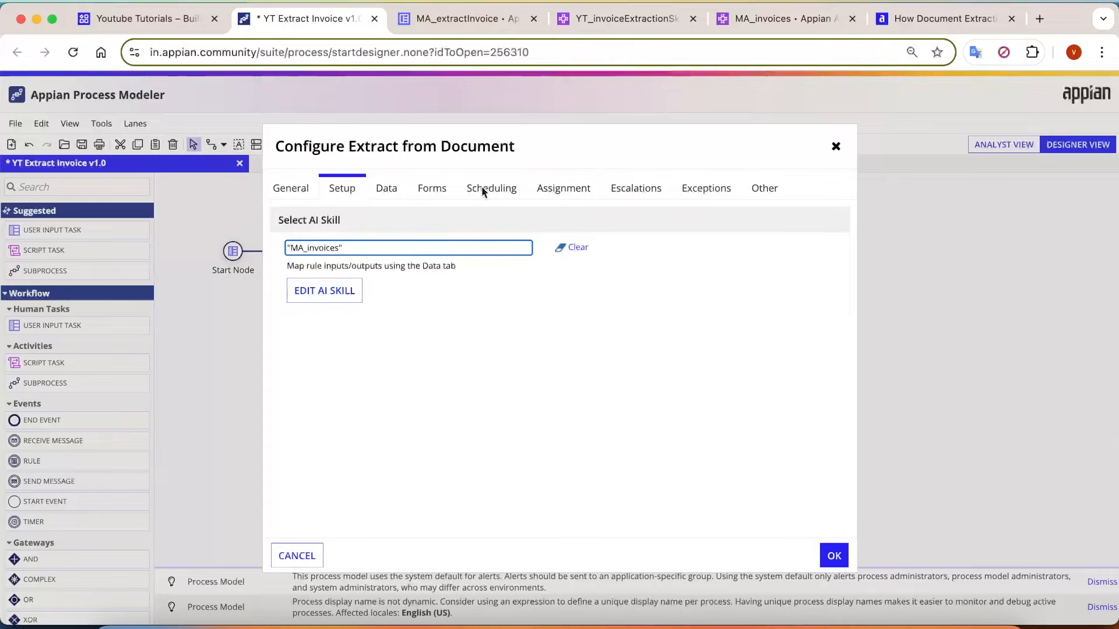
Set the Document input of the Extract from Document node to the process variable pv!doc.
left_click(387, 189)
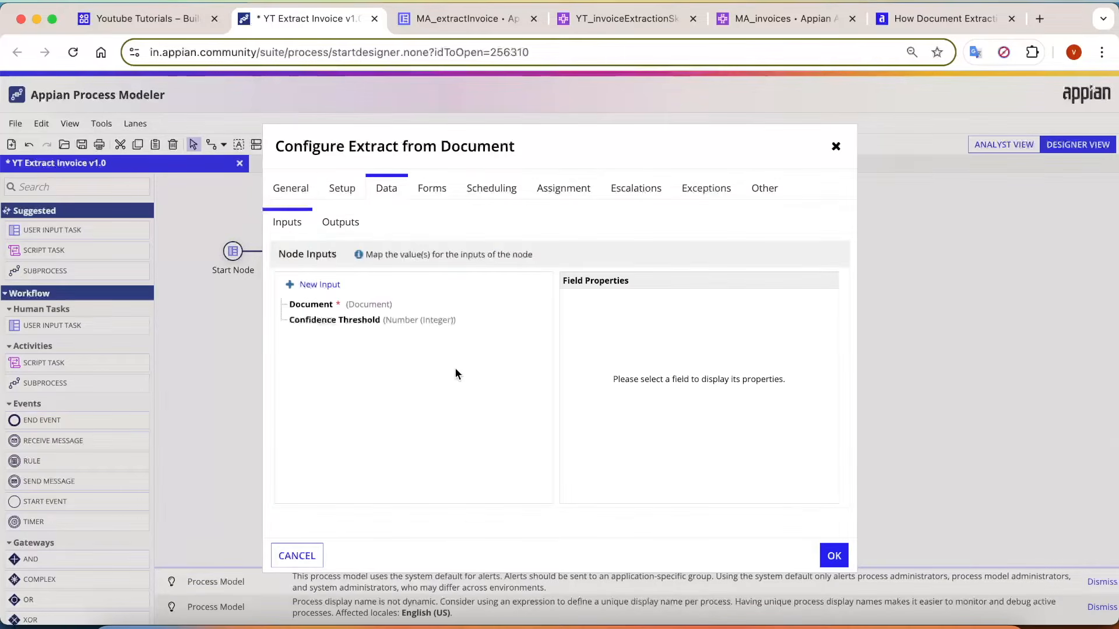
left_click(306, 305)
left_click(767, 364)
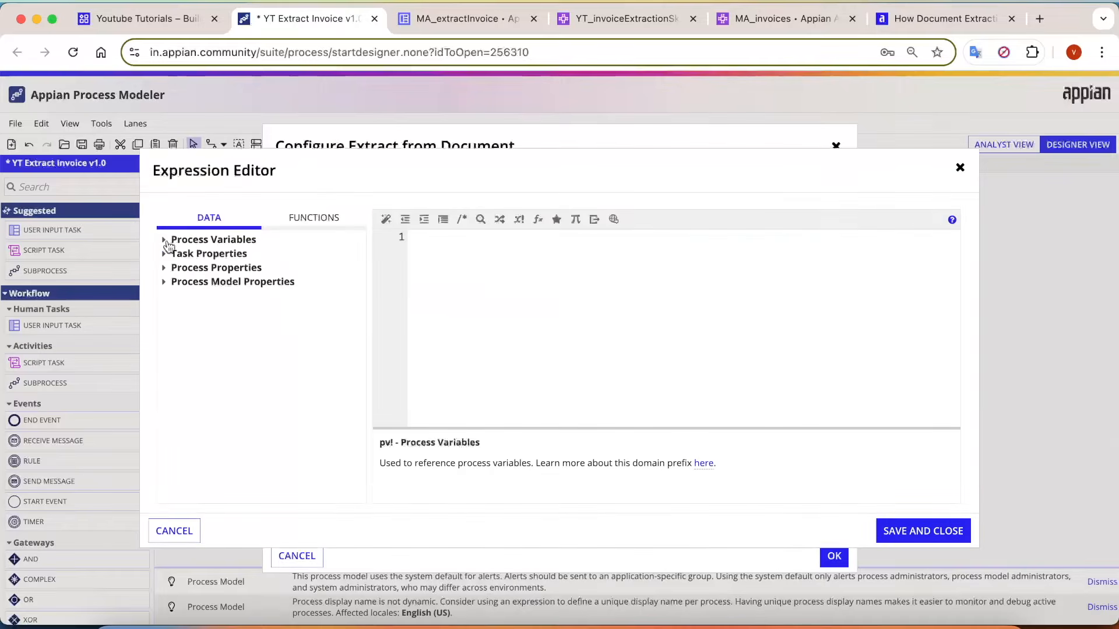
left_click(165, 240)
left_click(187, 268)
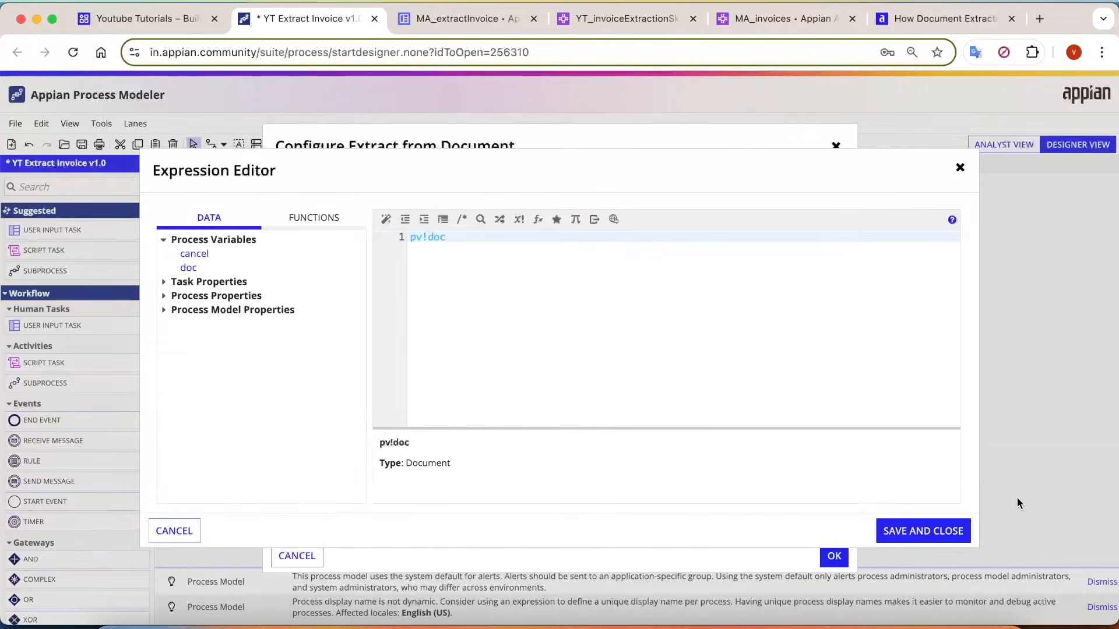
left_click(927, 531)
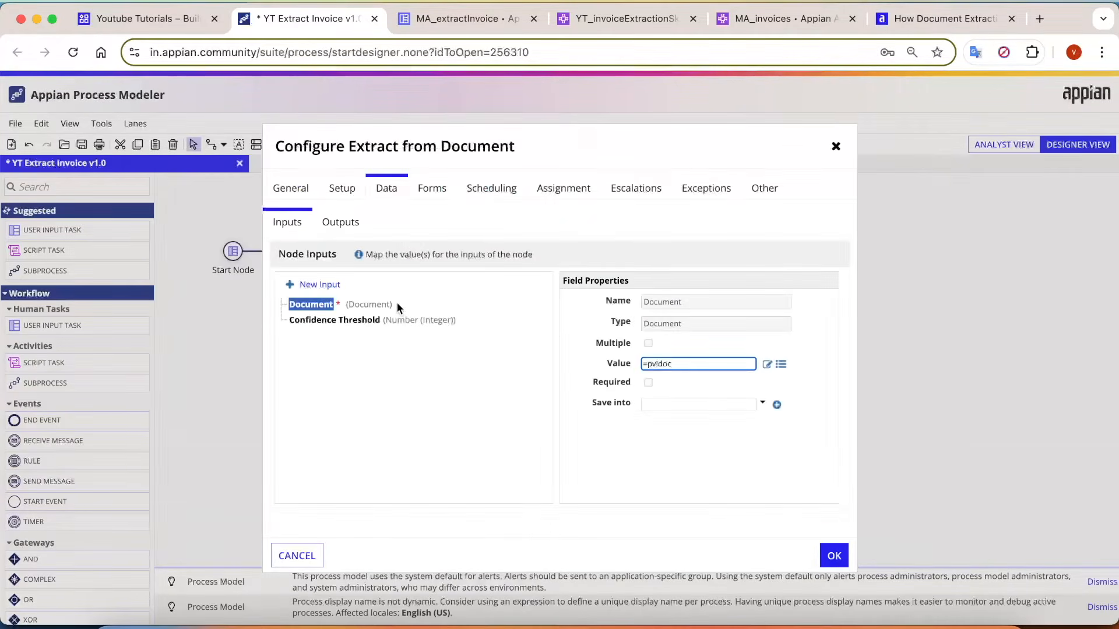
Set the Confidence Threshold input of the Extract from Document node to 75.
left_click(355, 322)
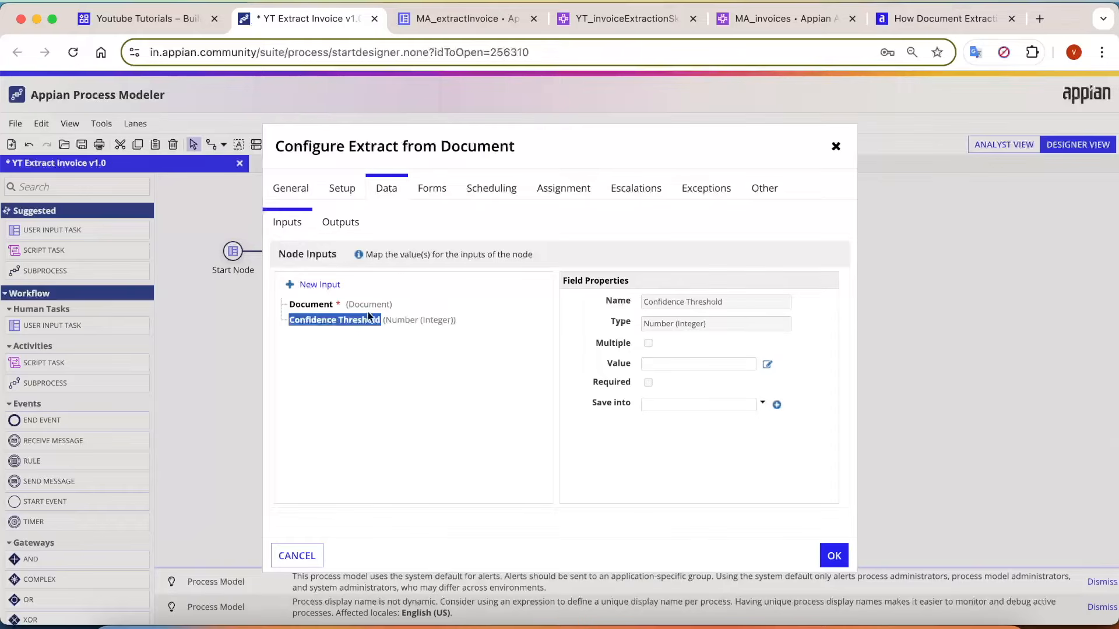
left_click(765, 366)
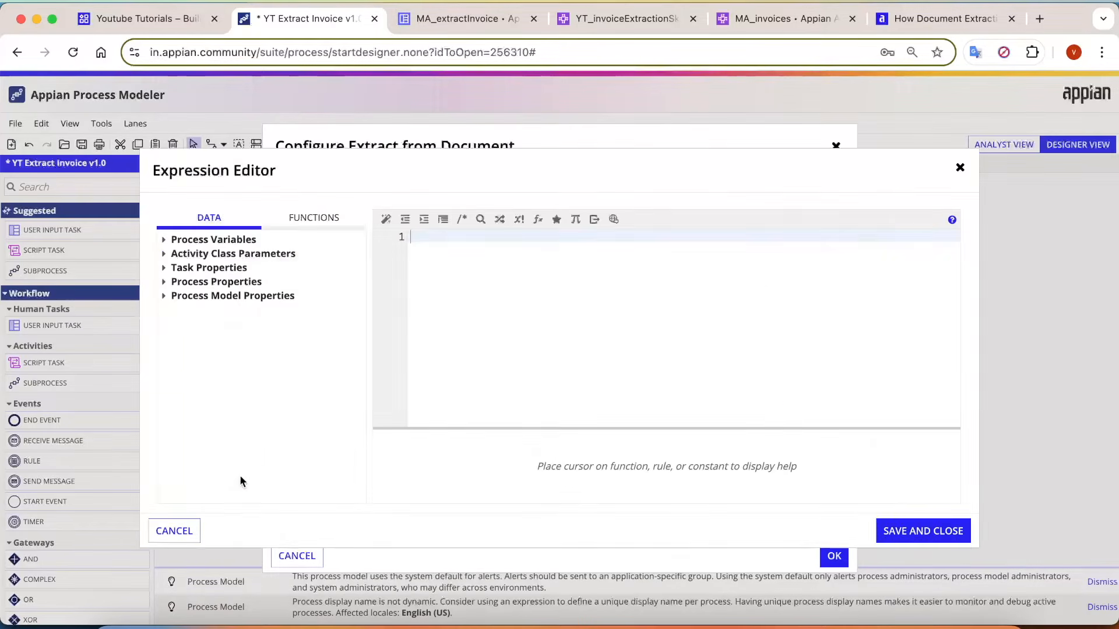
left_click(180, 529)
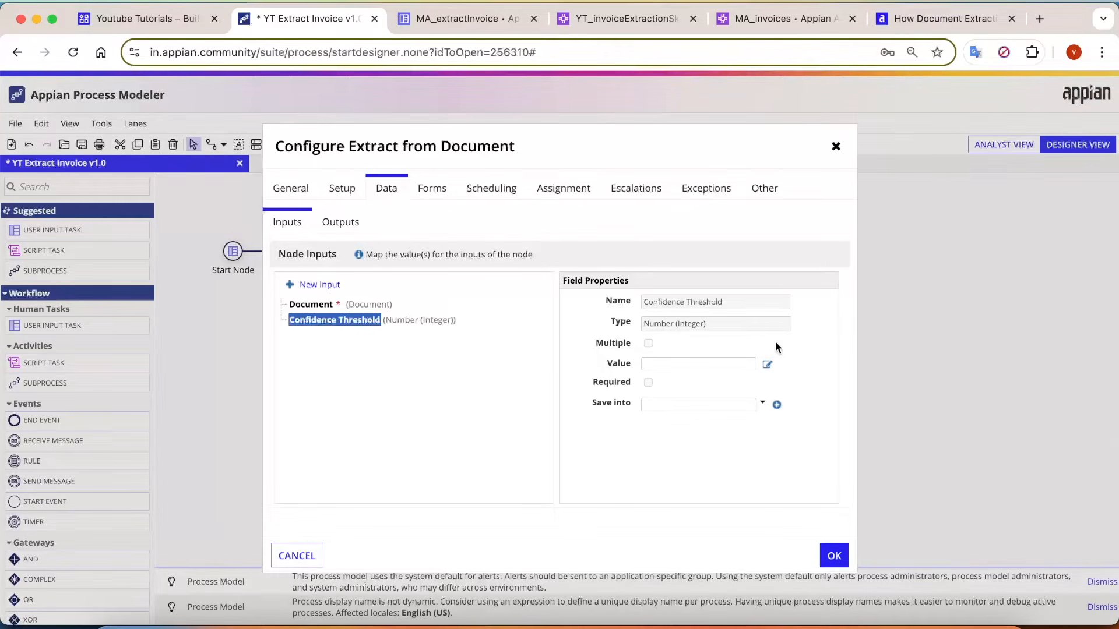
left_click(767, 364)
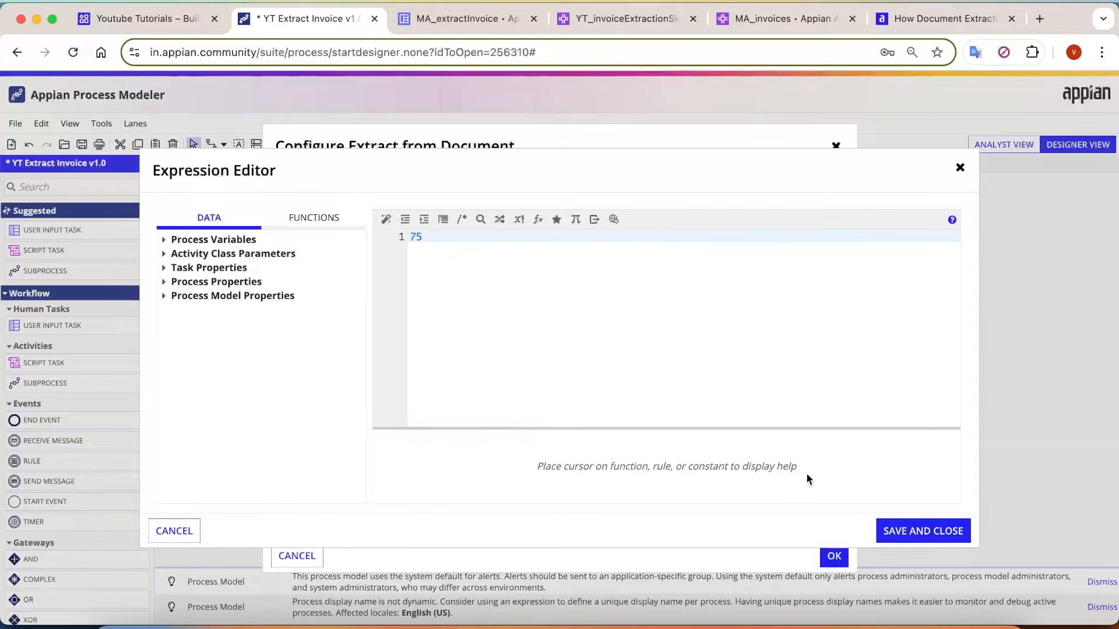
left_click(923, 531)
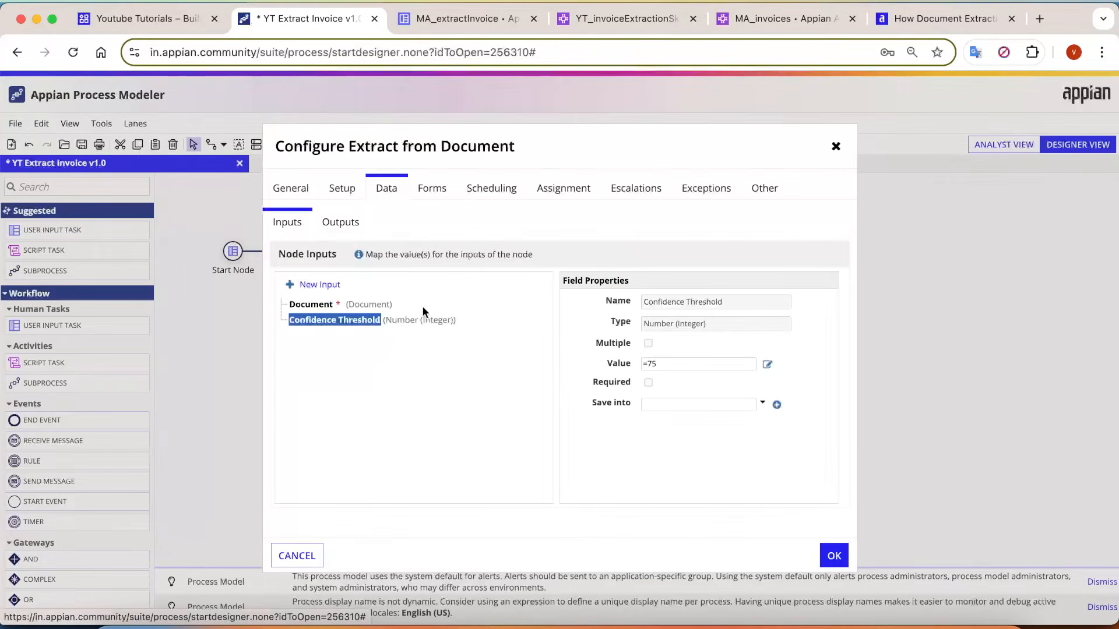
Store the node's Doc Extraction Id output in a new process variable with the suggested name and type.
left_click(340, 223)
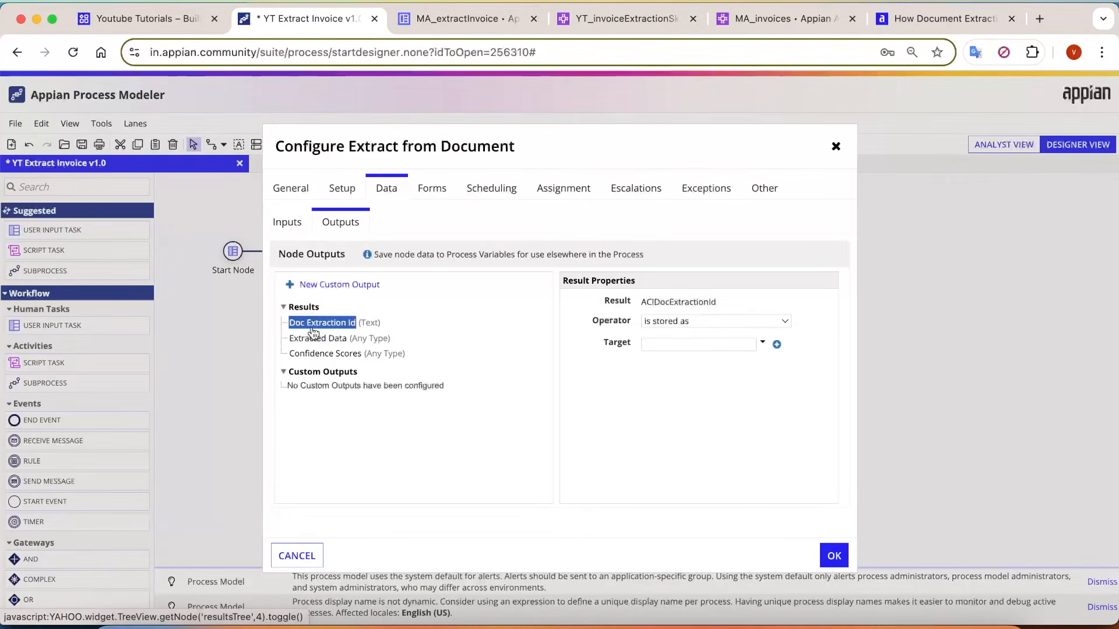
mouse_move(318, 331)
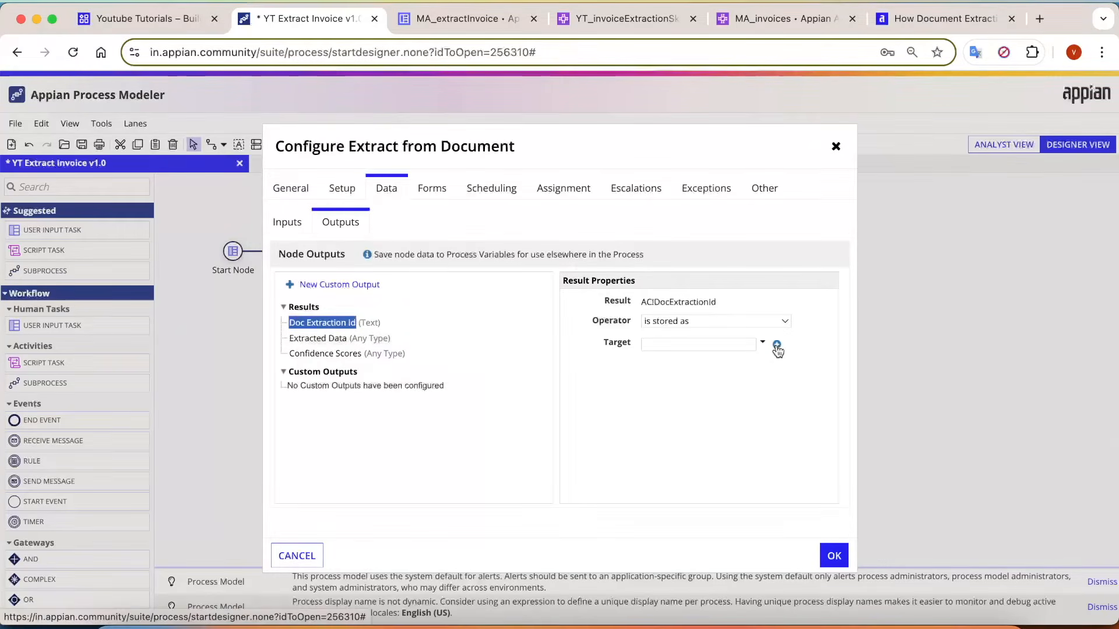
left_click(777, 345)
left_click(778, 464)
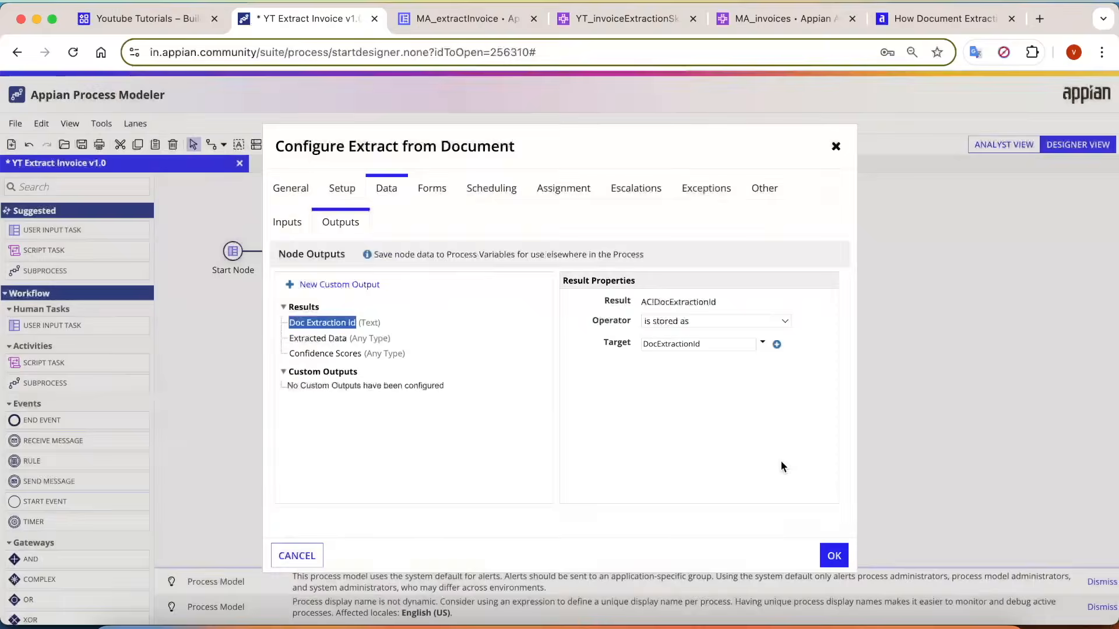
Store the Extracted Data output in a new process variable of type Map, keeping the suggested name.
left_click(340, 344)
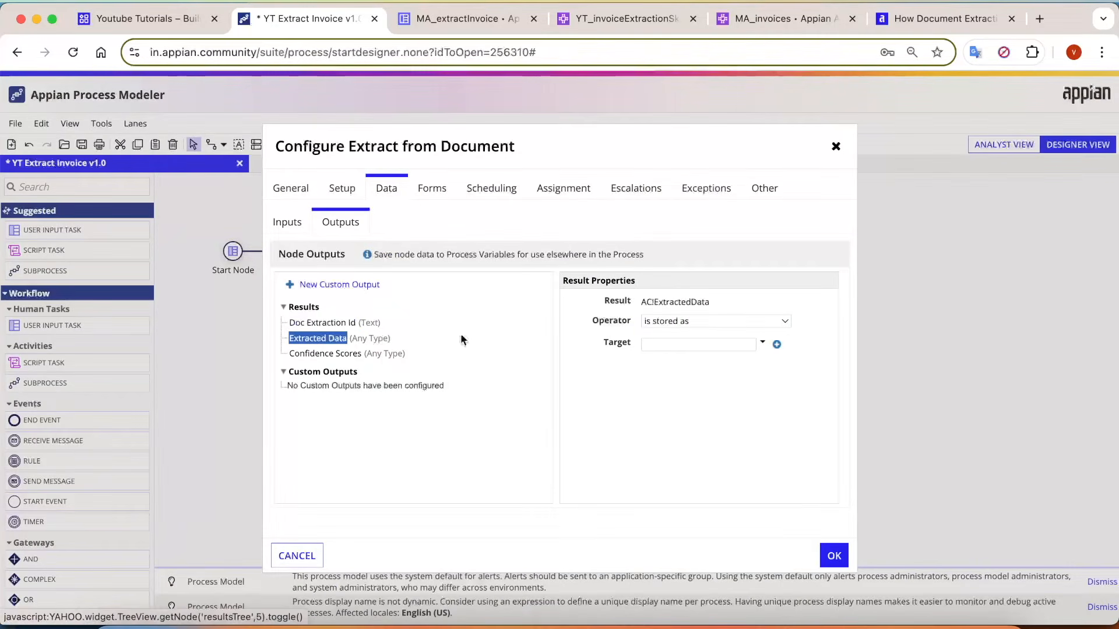
left_click(777, 348)
left_click(502, 300)
key("super+a")
type("map")
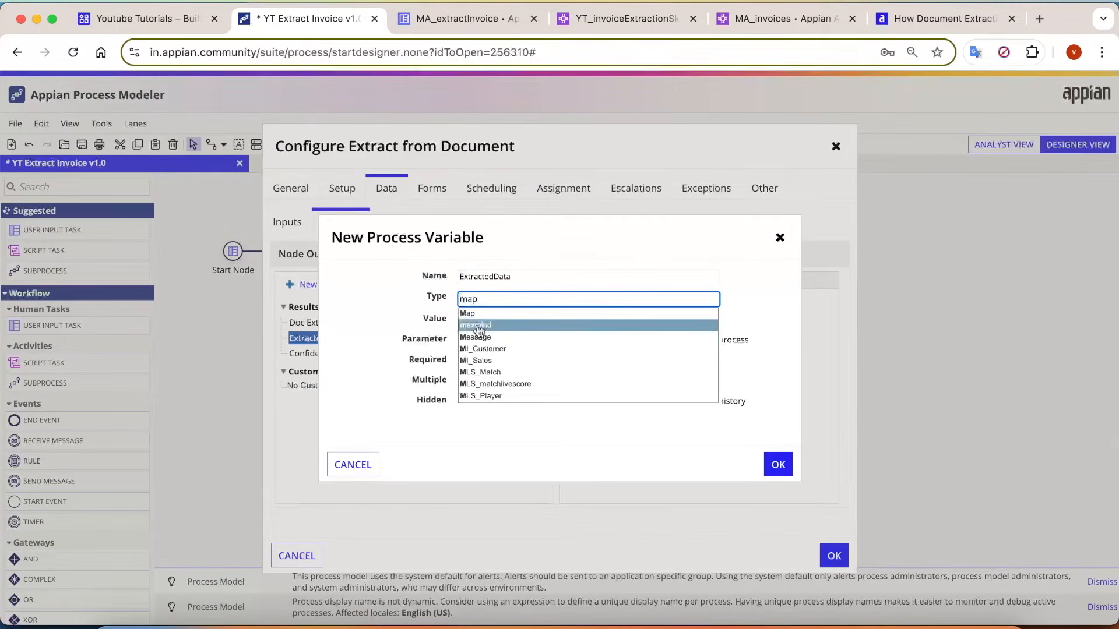
left_click(480, 313)
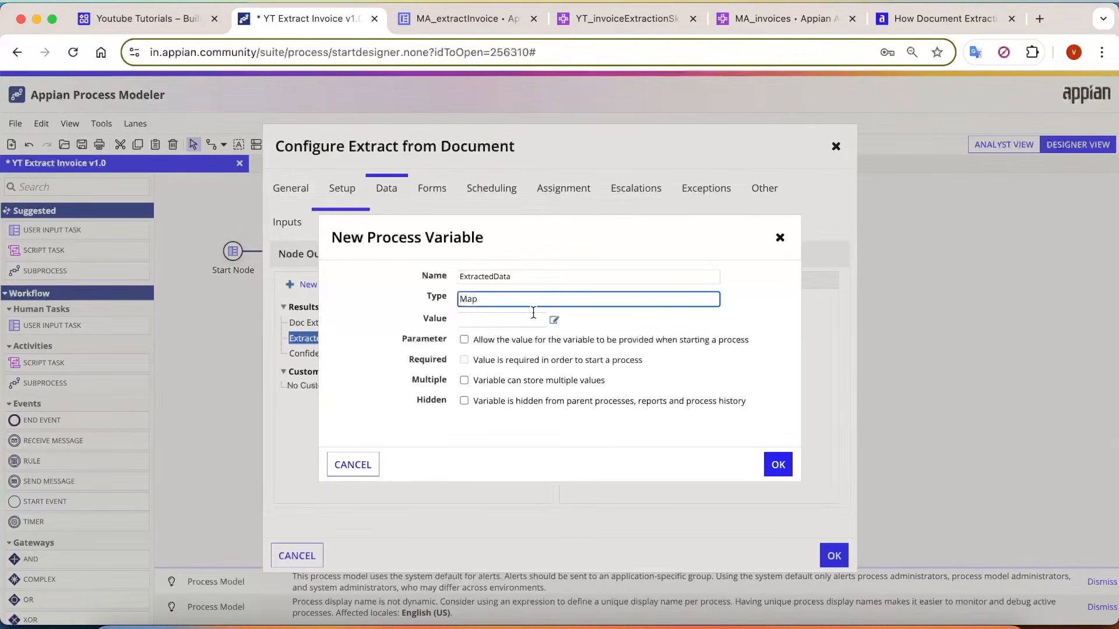
left_click(778, 464)
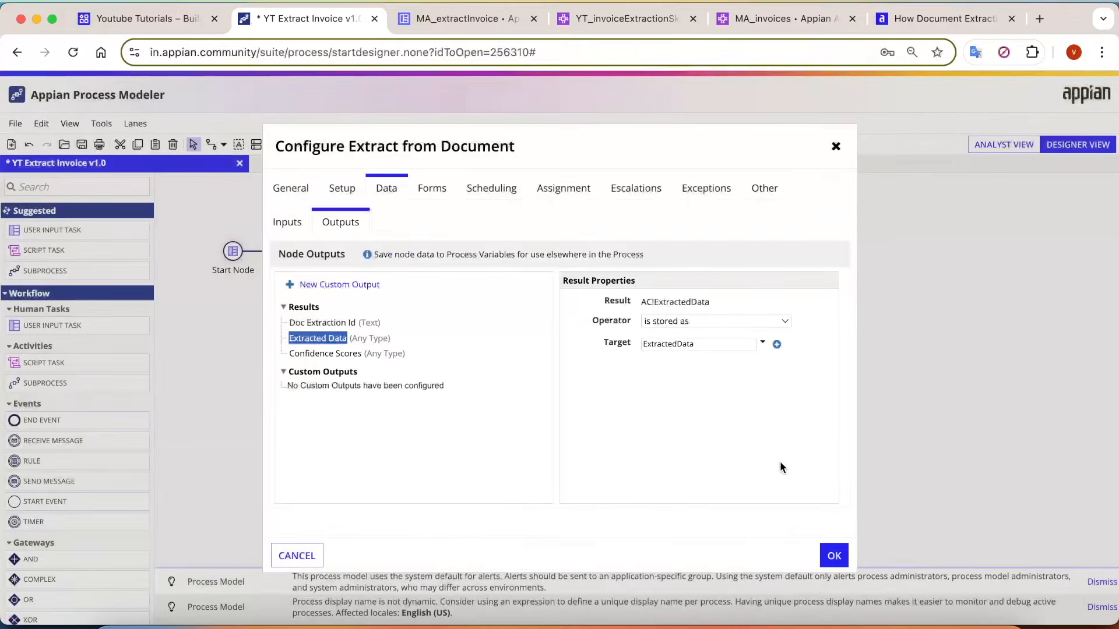
Store the Confidence Scores output in a new Map process variable and accept the Extract from Document configuration.
left_click(325, 353)
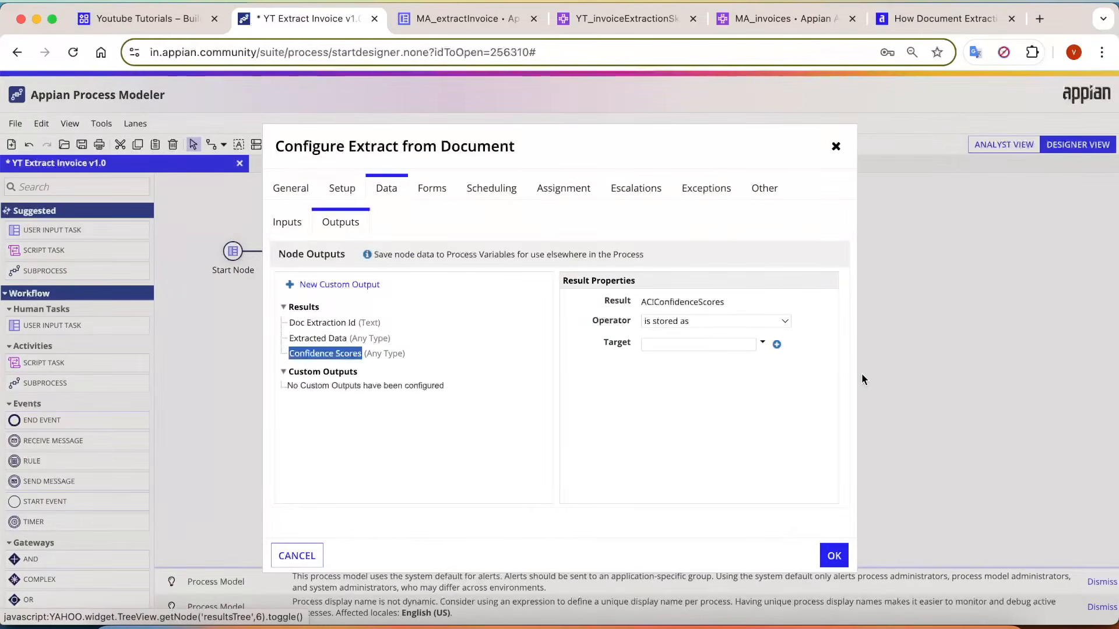
left_click(778, 347)
double_click(499, 296)
key("BackSpace")
type("m")
key("Return")
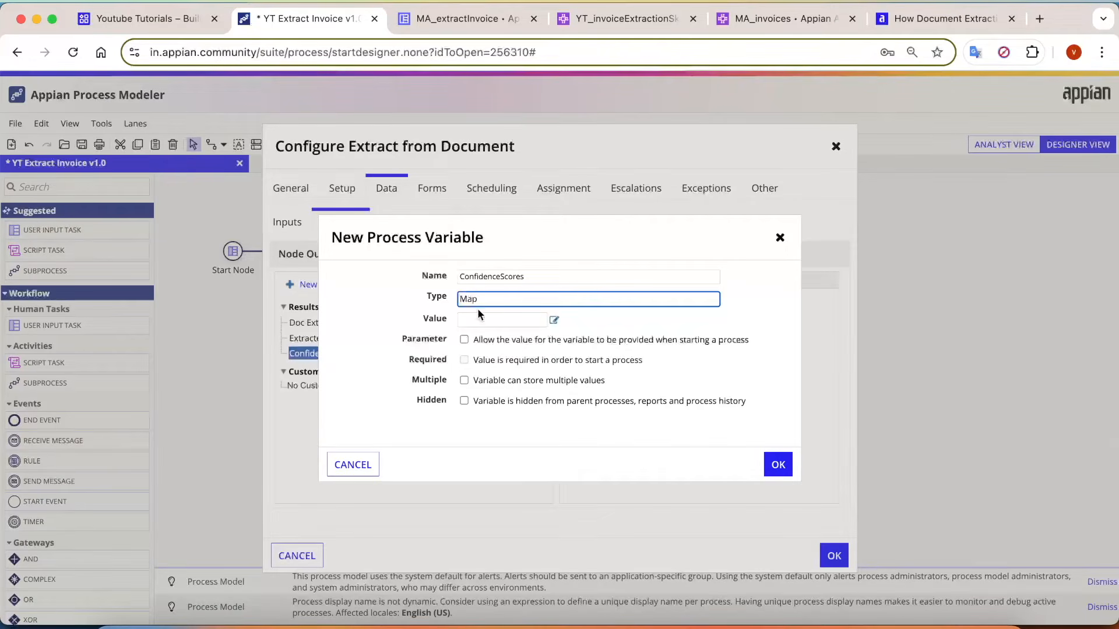
left_click(778, 465)
left_click(833, 554)
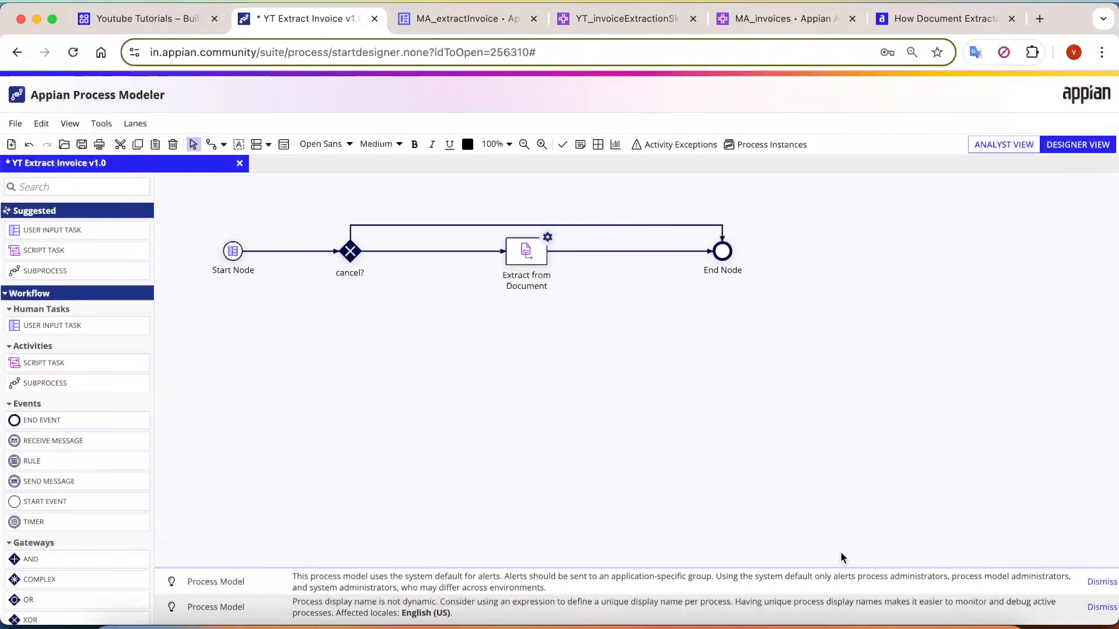
Save and publish the YT Extract Invoice process model and start the process for debugging.
left_click(16, 123)
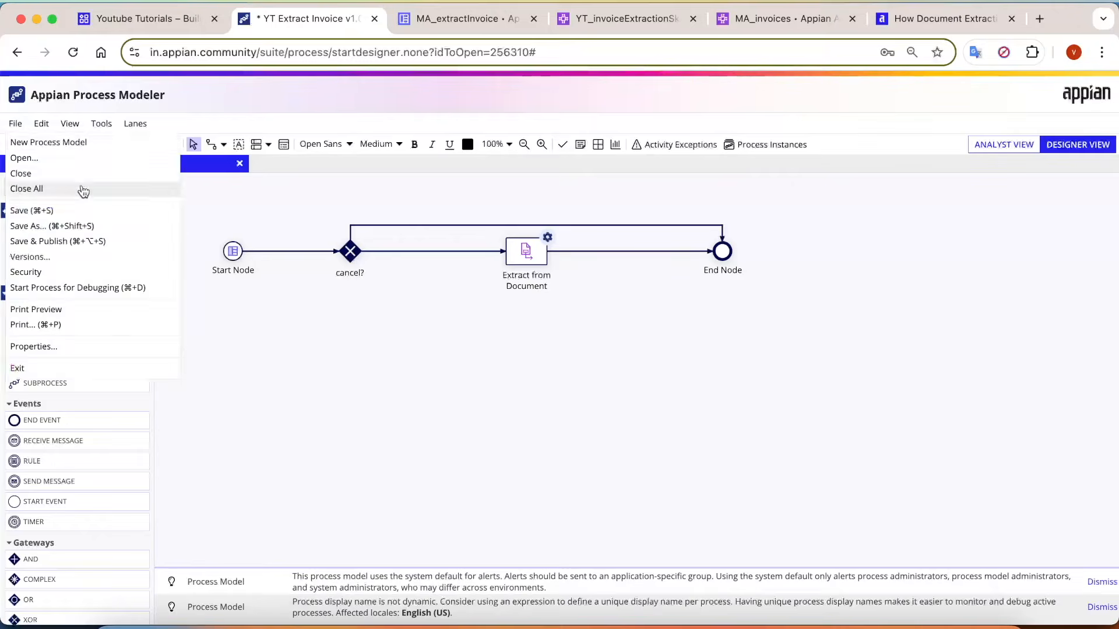
left_click(43, 237)
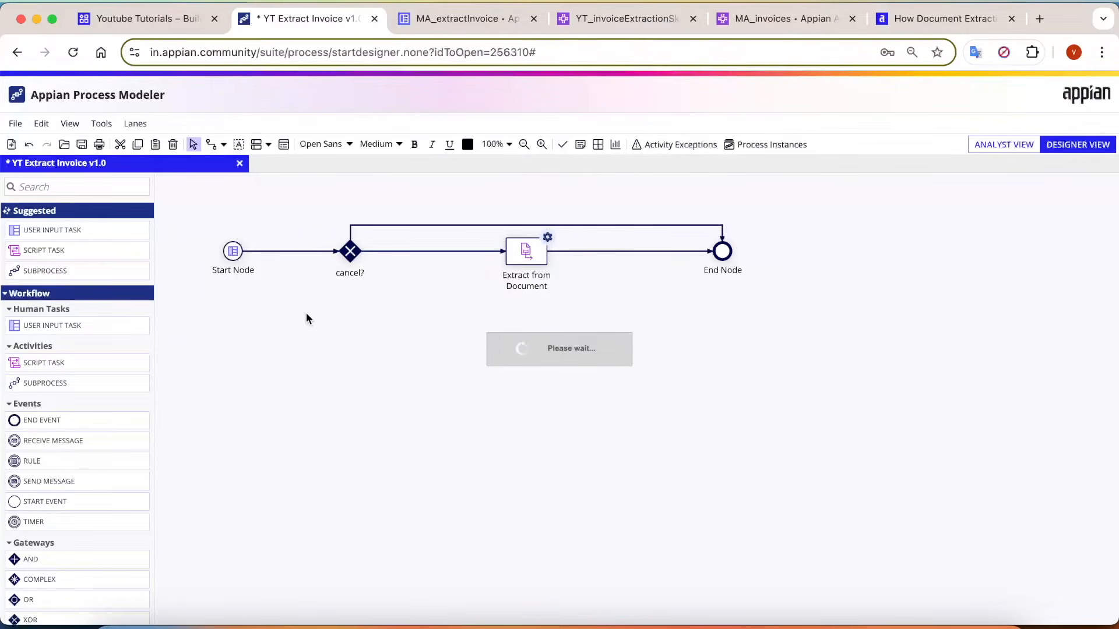
left_click(16, 123)
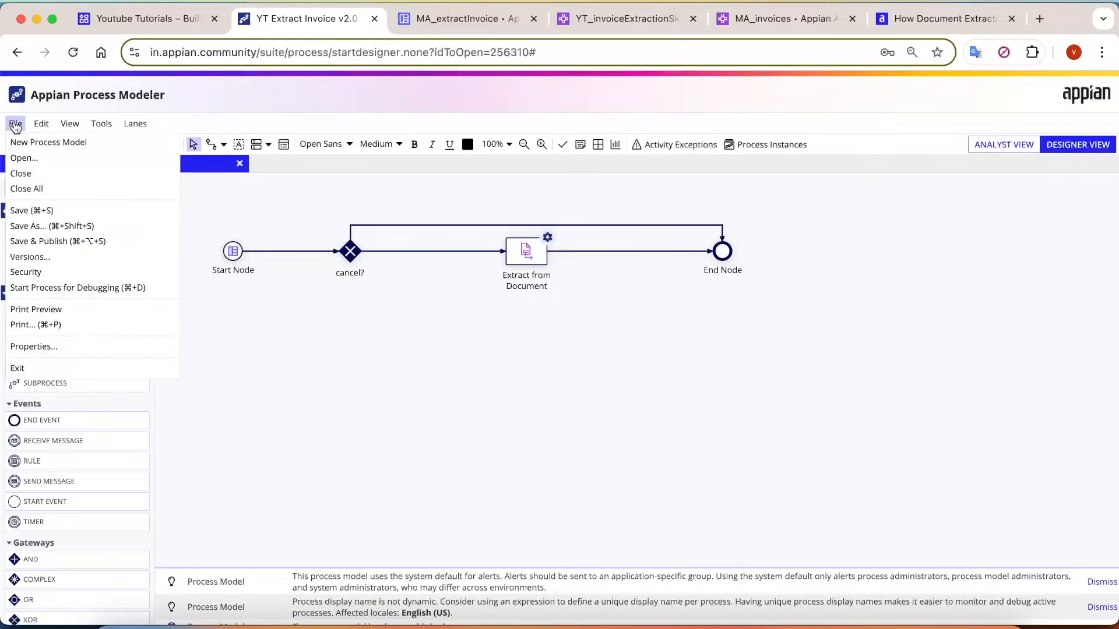
left_click(77, 287)
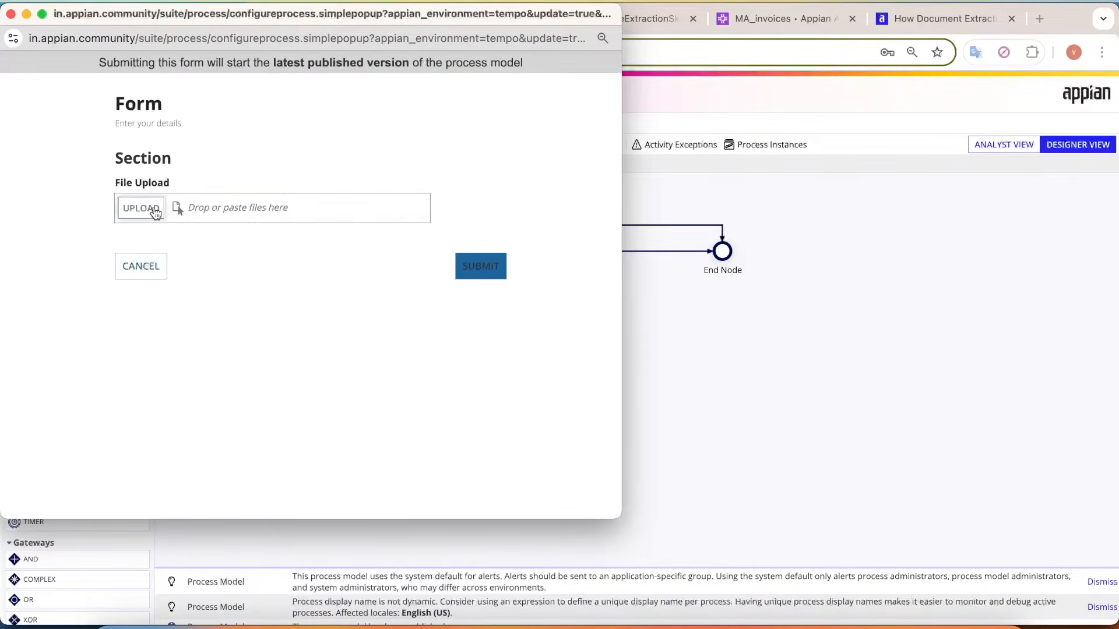
Upload the invoice 13.Airmax Engineering Pvt. Ltd from the Invoices_vikas folder and submit the start form.
left_click(153, 212)
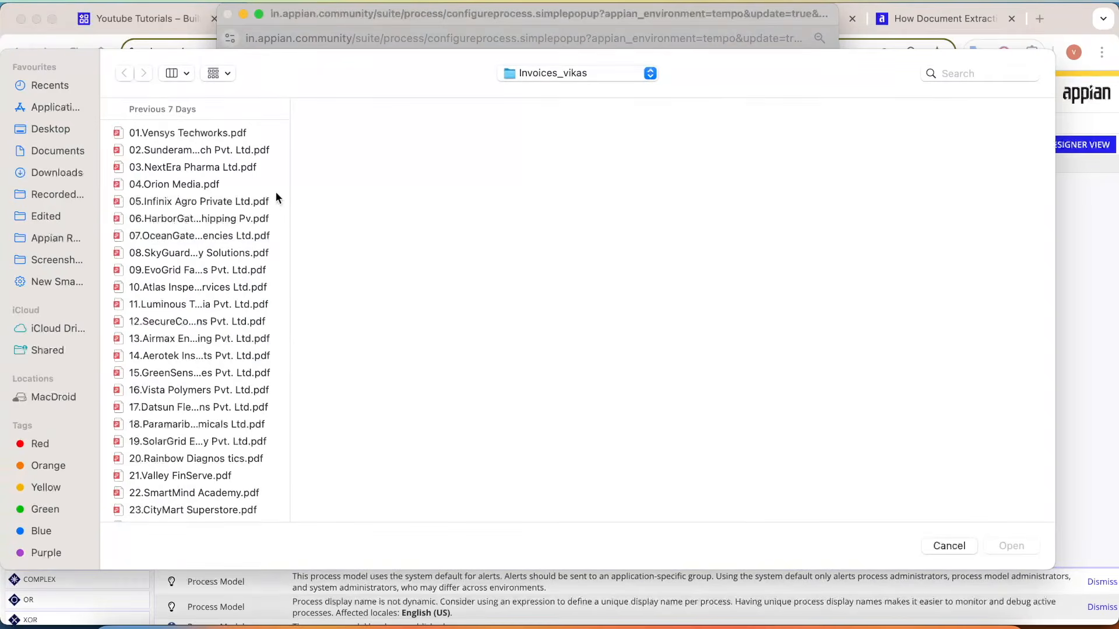
scroll(250, 402, "down", 5)
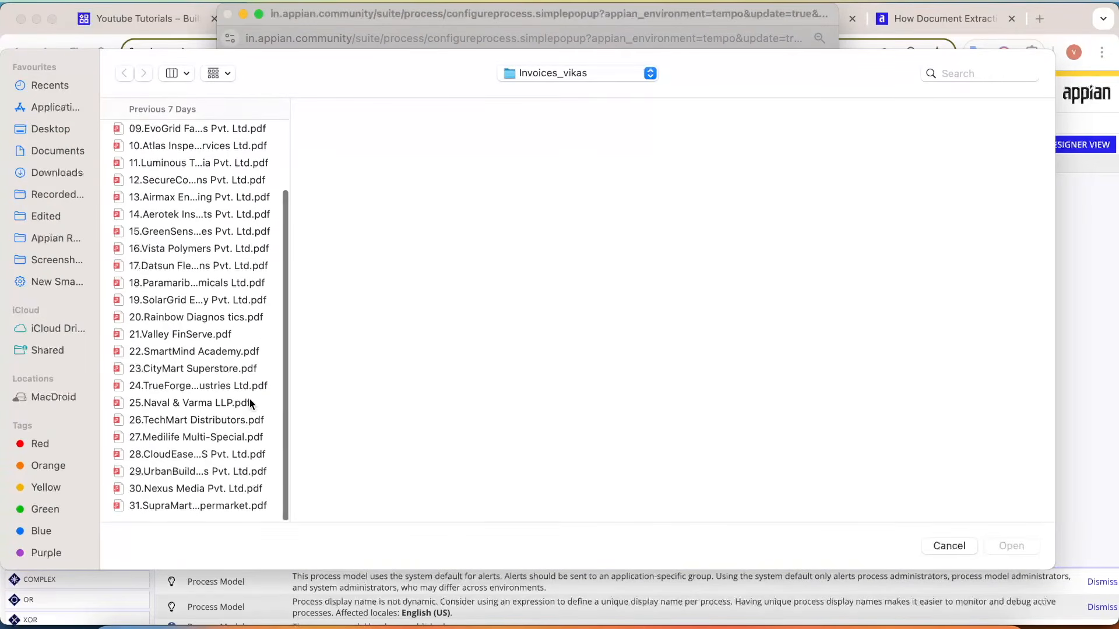
scroll(256, 332, "up", 5)
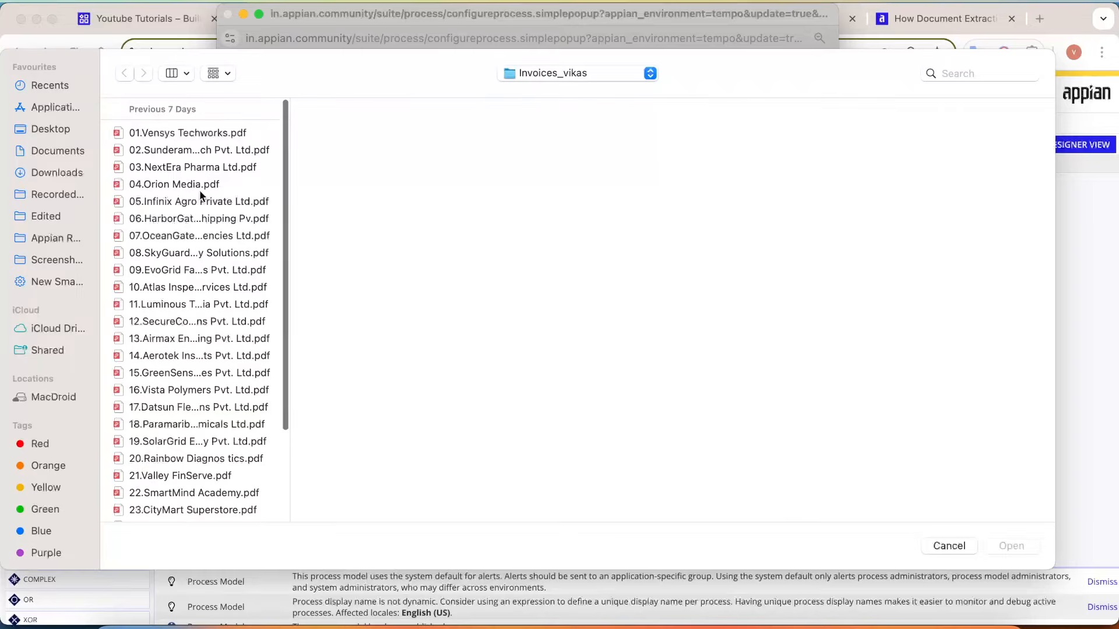
double_click(205, 343)
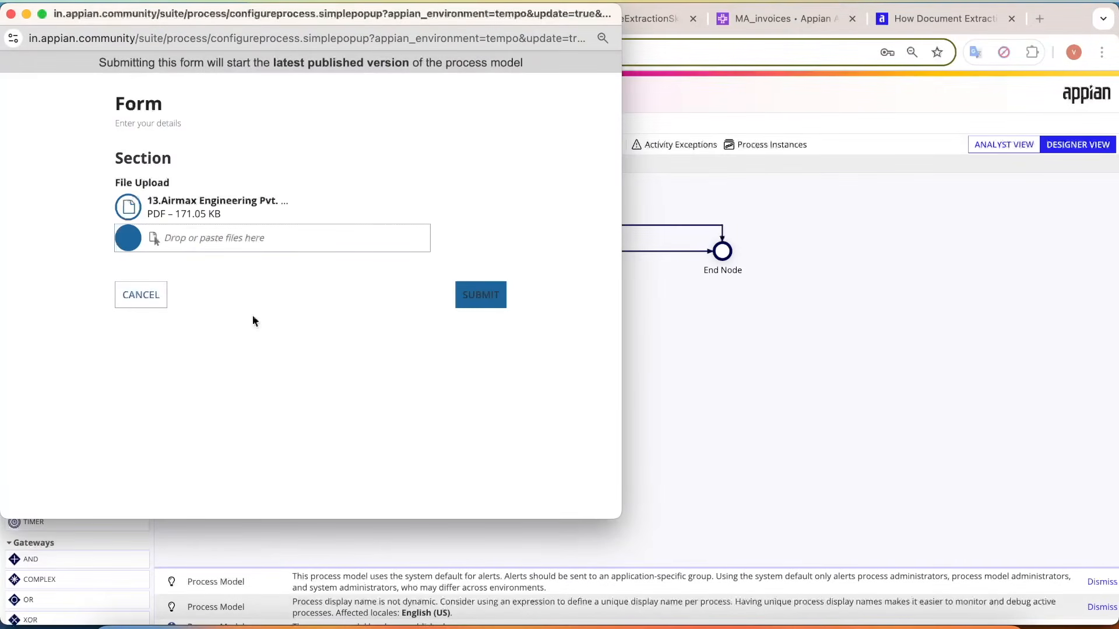
left_click(475, 293)
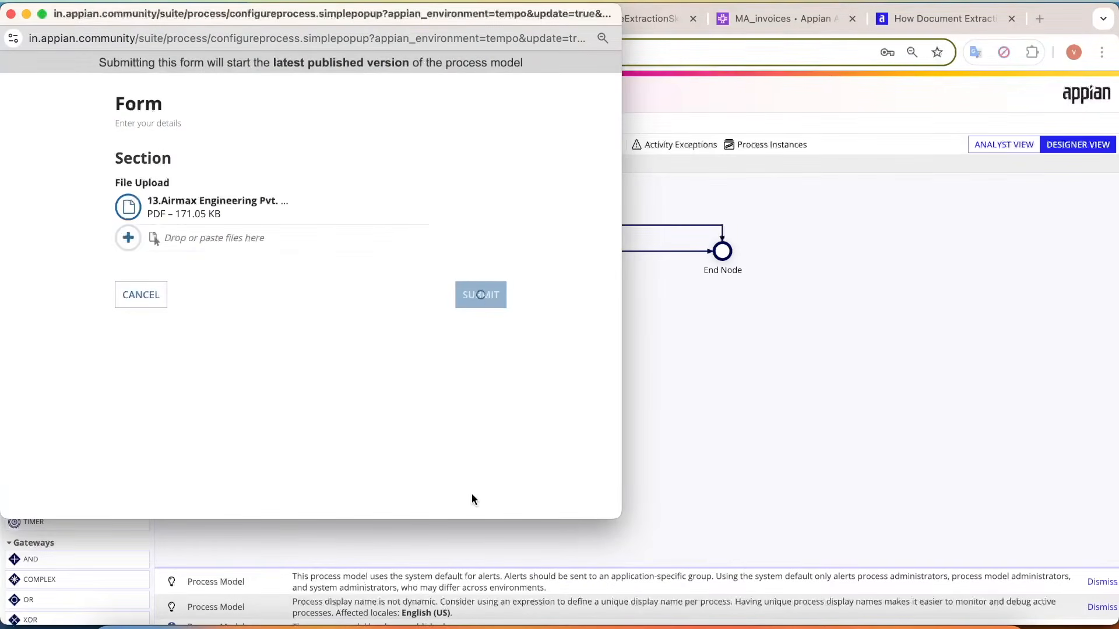
Refresh the monitored process and examine its variables and the progress of the Extract from Document node.
left_click(64, 143)
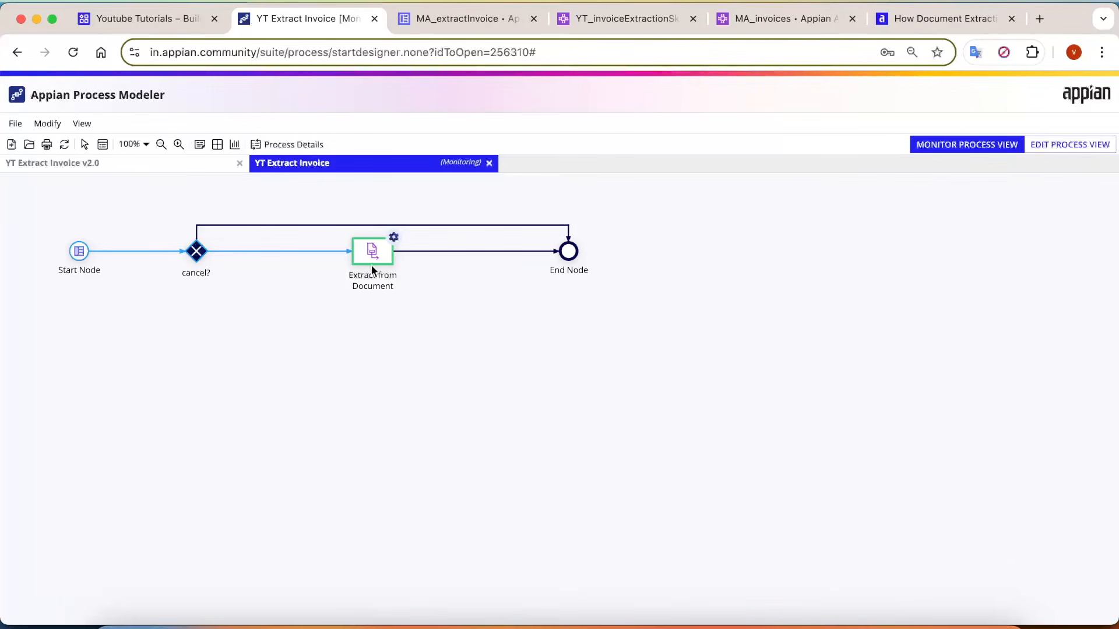
double_click(394, 284)
left_click(410, 342)
left_click(63, 145)
left_click(291, 144)
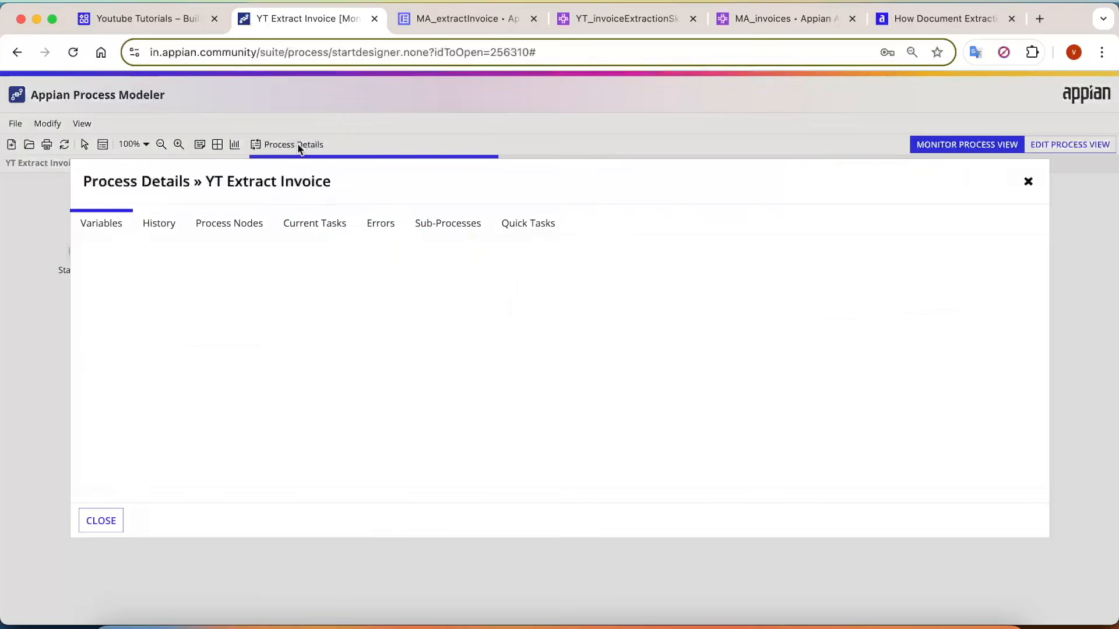
left_click(264, 226)
left_click_drag(765, 344, 827, 344)
left_click(732, 457)
key("Escape")
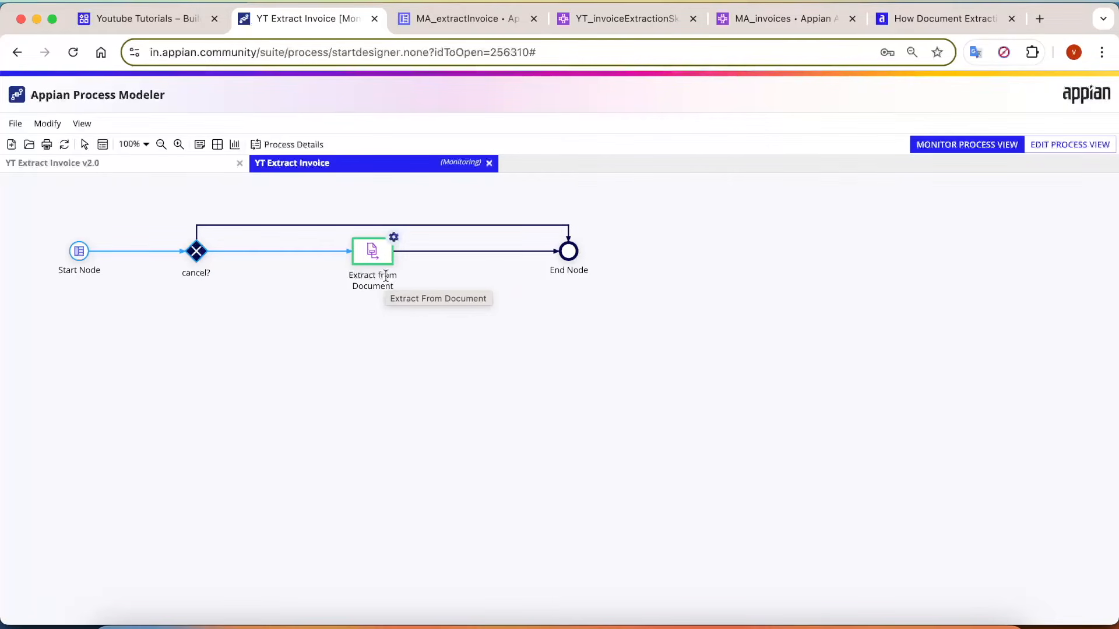
Refresh the process again and examine the extracted data, confidence scores and how long Extract from Document took.
left_click(64, 145)
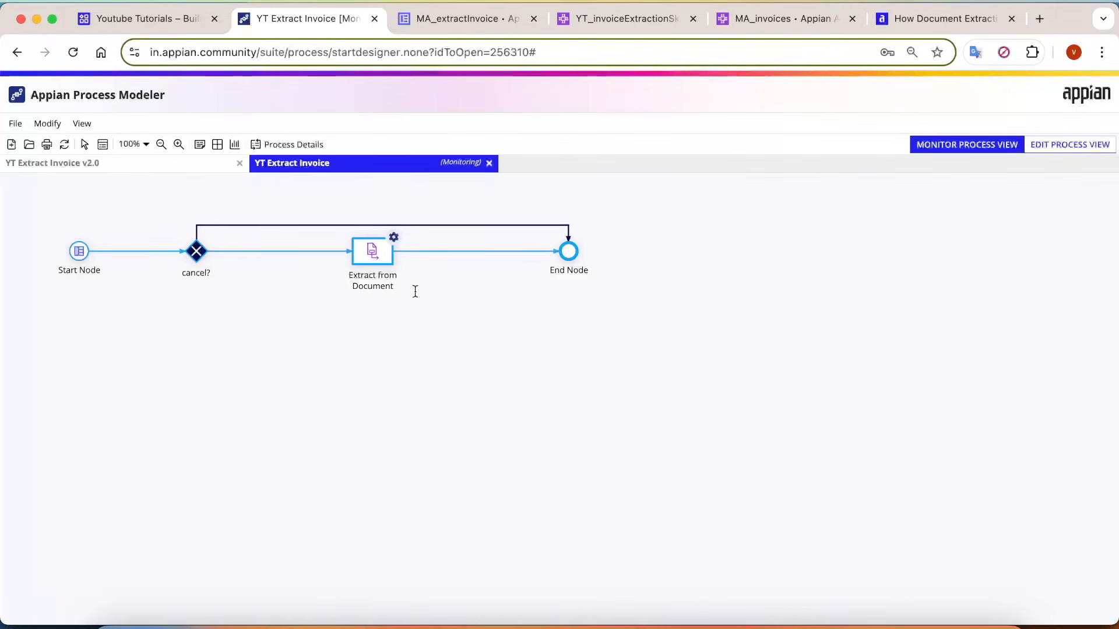
triple_click(372, 282)
left_click(425, 319)
left_click(294, 144)
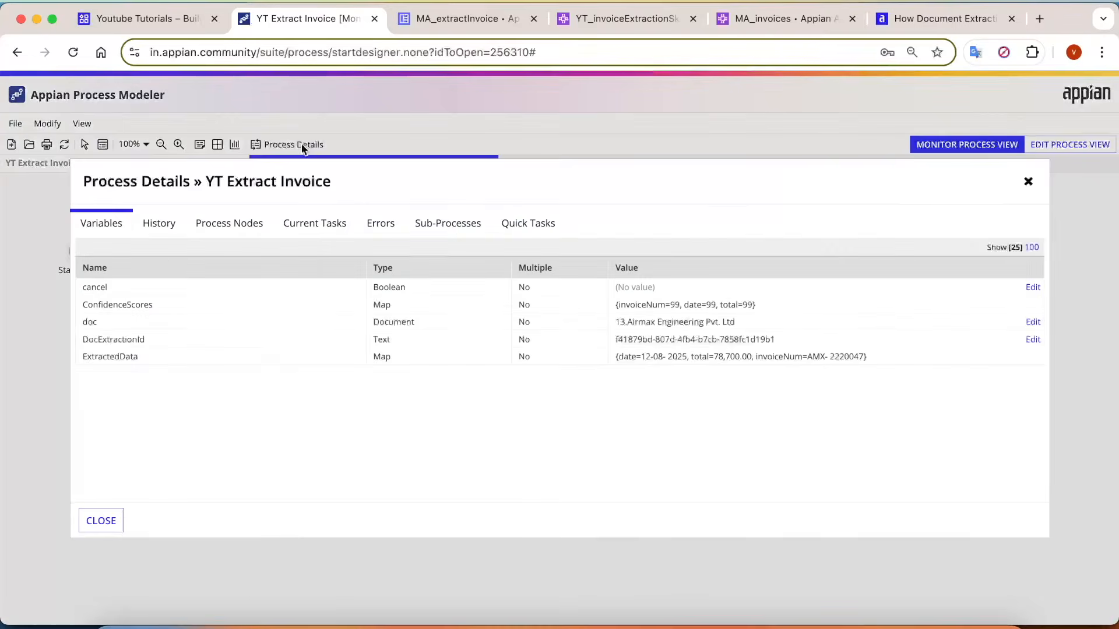
left_click(222, 224)
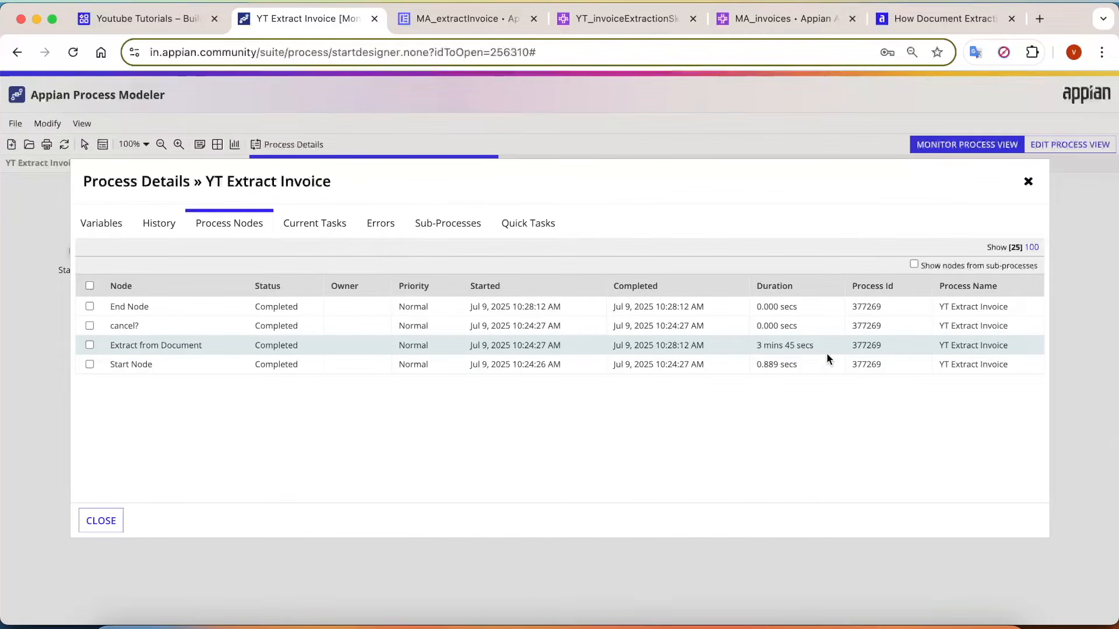
scroll(826, 355, "up", 5)
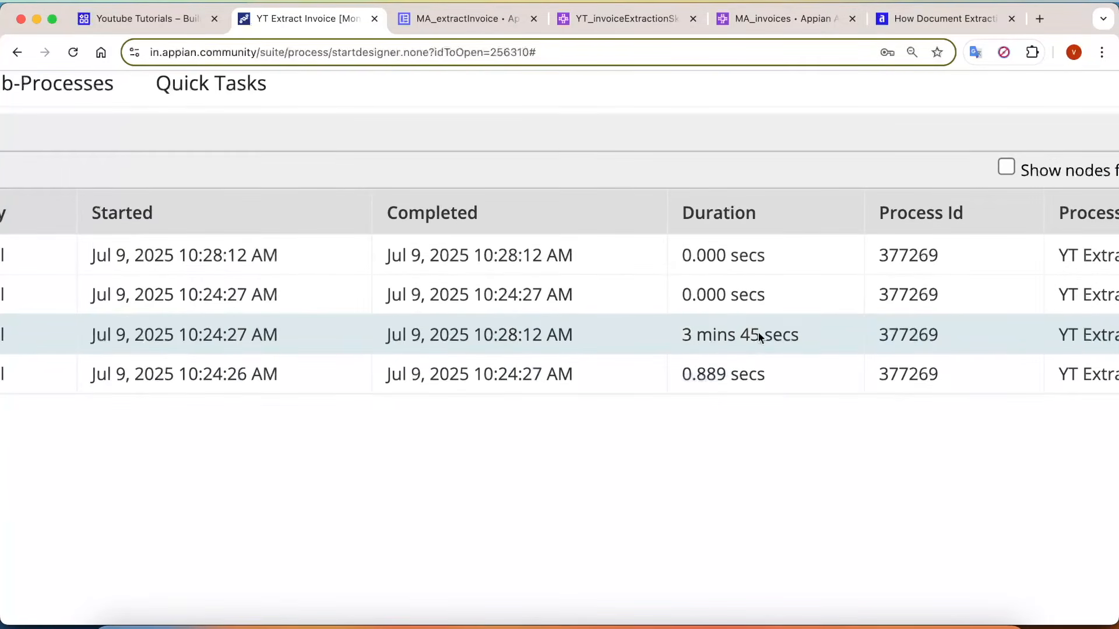
Reopen the process details of YT Extract Invoice and examine the ConfidenceScores entry in the process history.
scroll(789, 331, "down", 5)
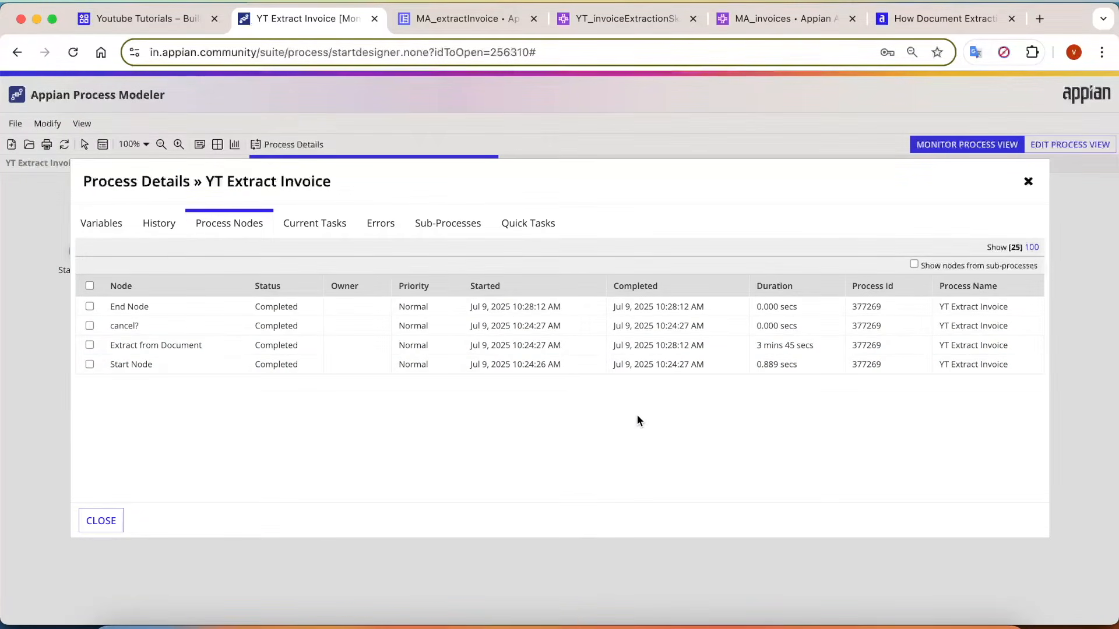
left_click(101, 522)
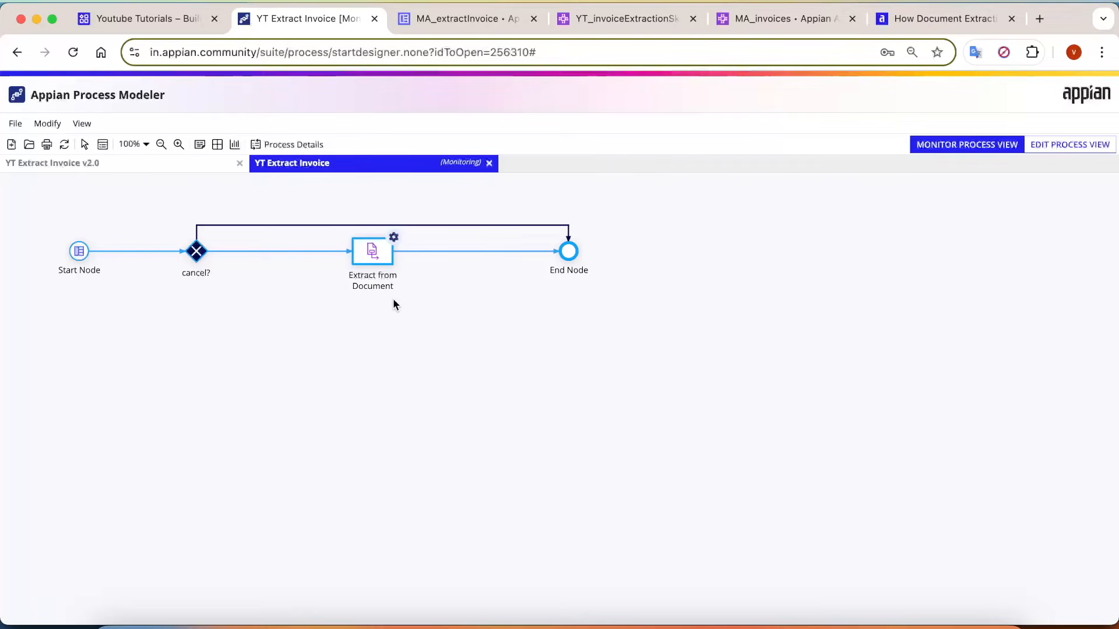
left_click(298, 146)
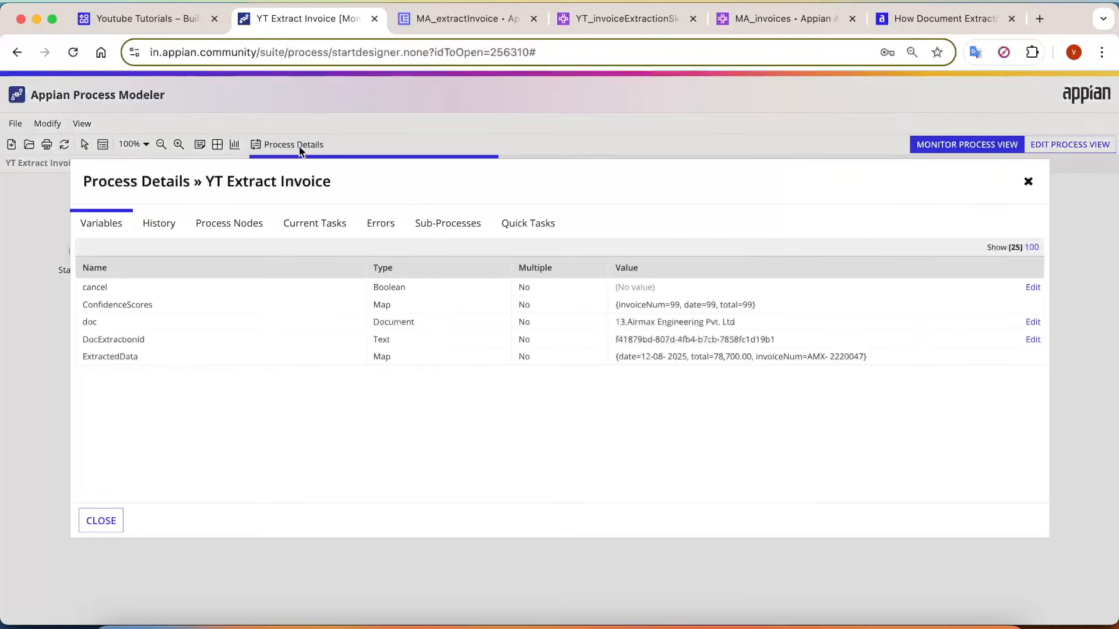
left_click(158, 223)
scroll(997, 361, "down", 3)
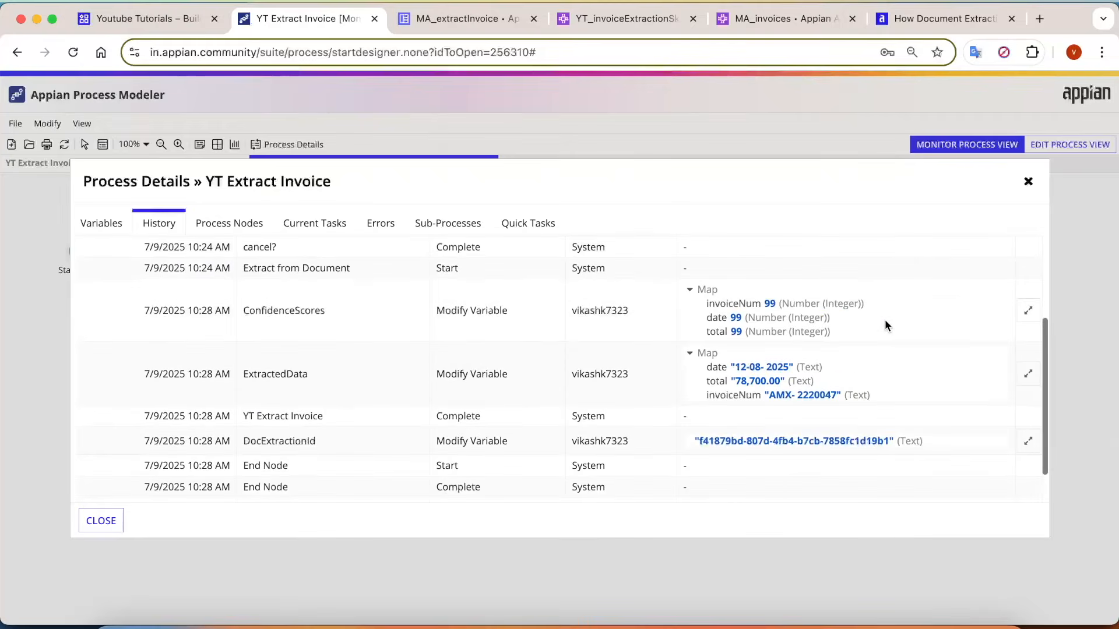
left_click_drag(243, 311, 342, 317)
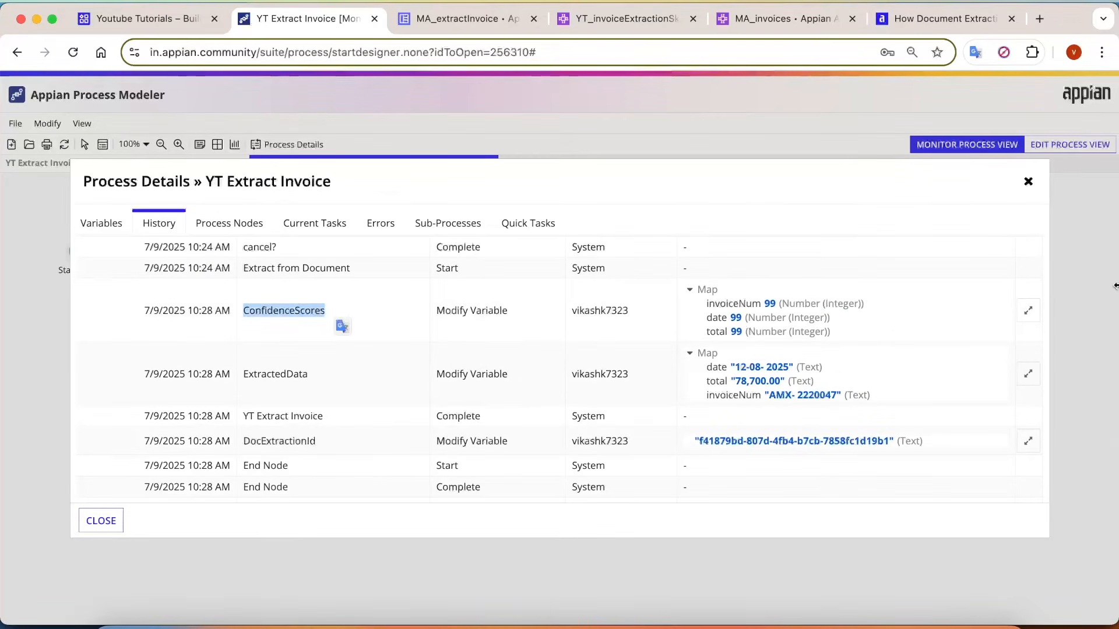
scroll(763, 347, "up", 5)
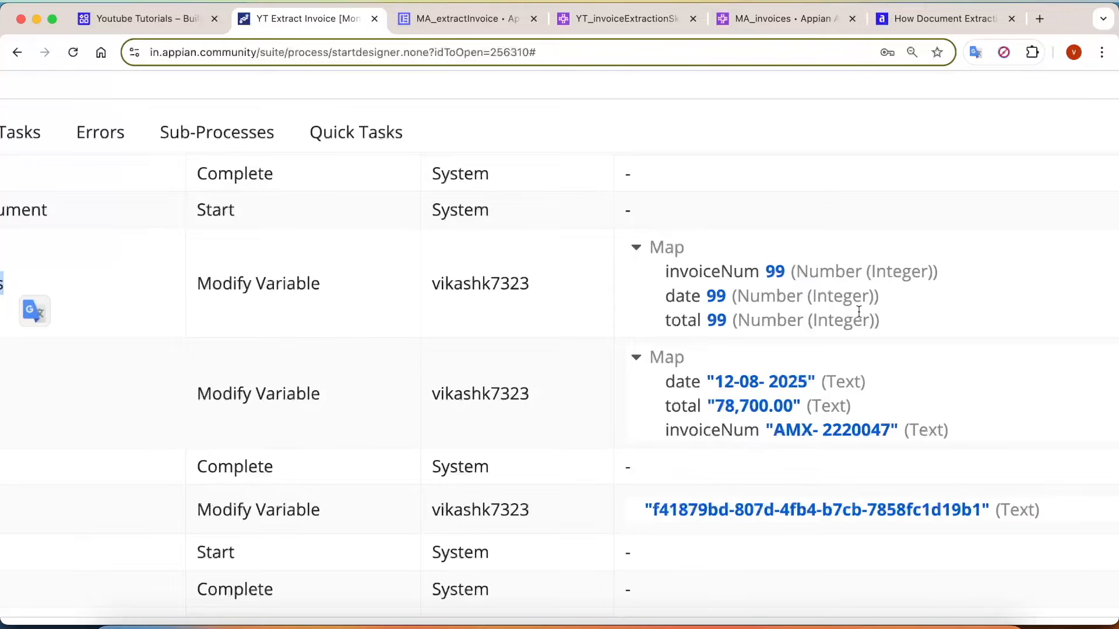
Examine the date, total and invoiceNum values of the ExtractedData entry in the process history.
scroll(854, 314, "down", 3)
scroll(786, 250, "left", 6)
left_click_drag(211, 310, 324, 314)
scroll(824, 341, "right", 3)
scroll(822, 337, "right", 2)
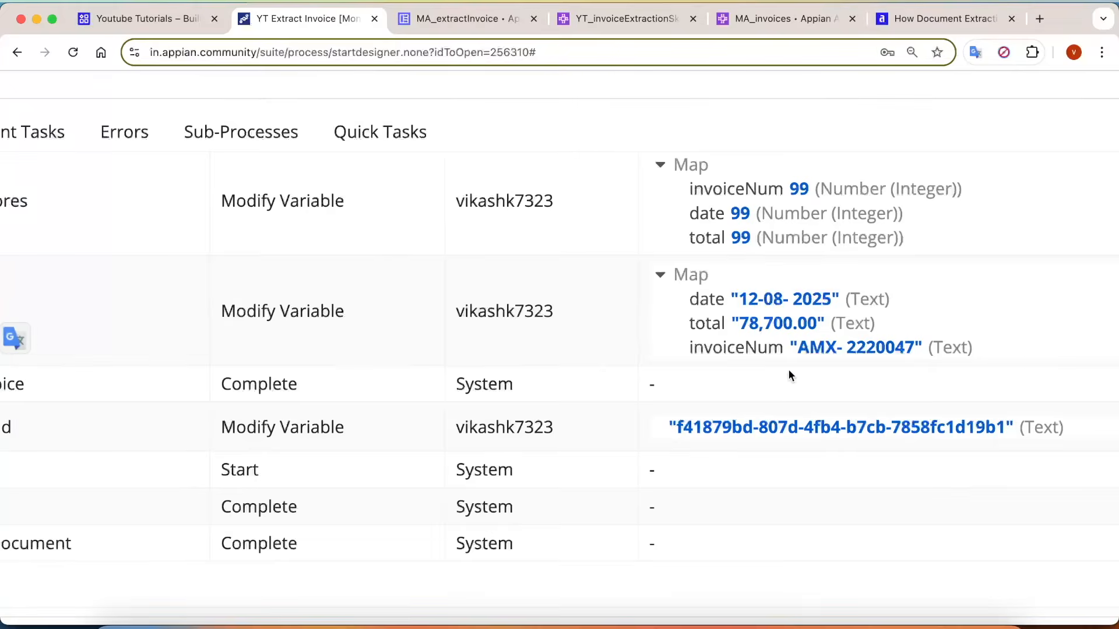
scroll(788, 369, "up", 3)
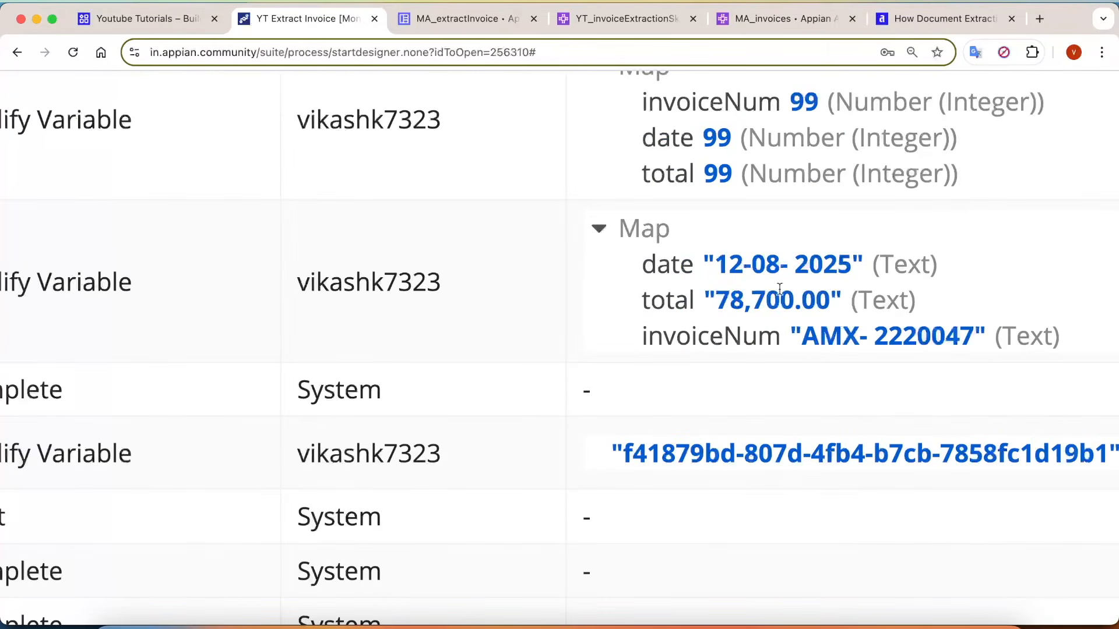
left_click_drag(634, 273, 870, 273)
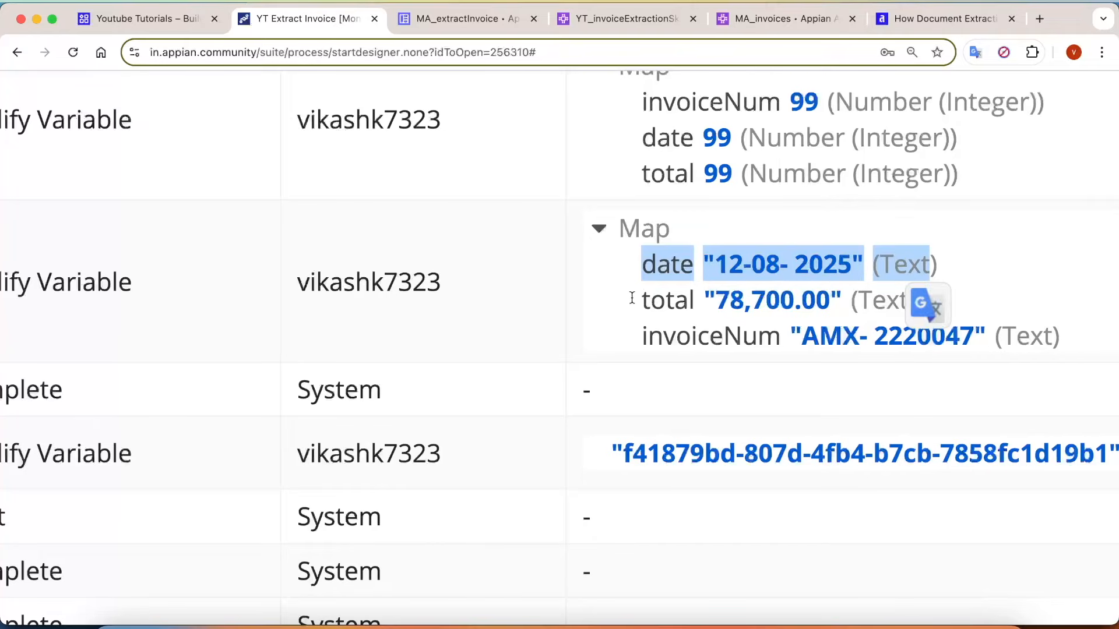
left_click_drag(633, 298, 878, 297)
left_click_drag(641, 339, 1024, 341)
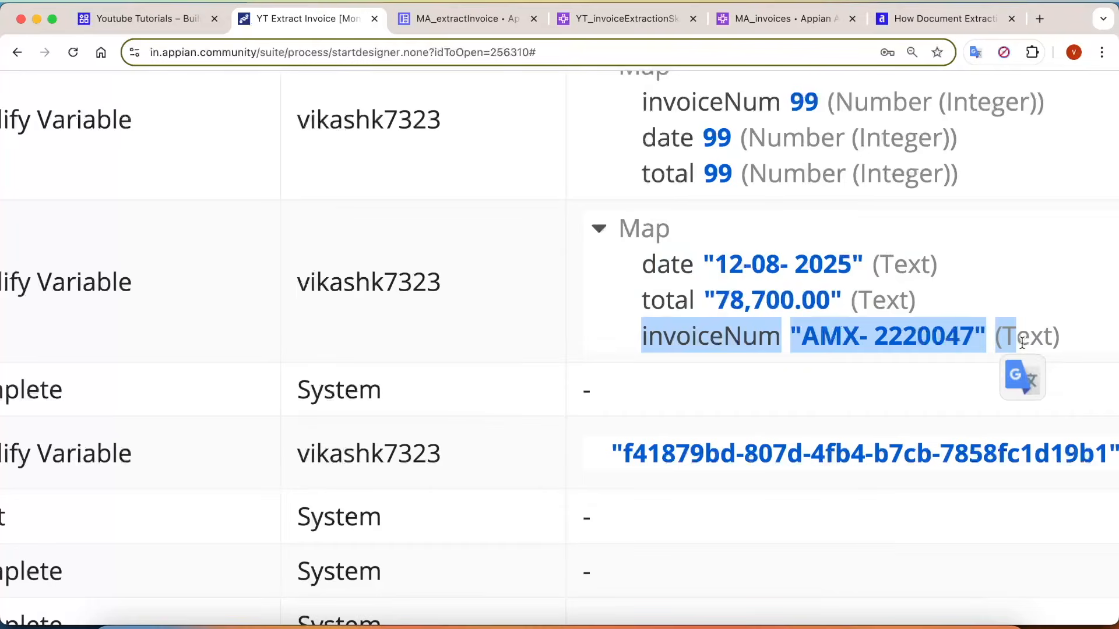
scroll(1024, 341, "down", 3)
scroll(868, 341, "up", 6)
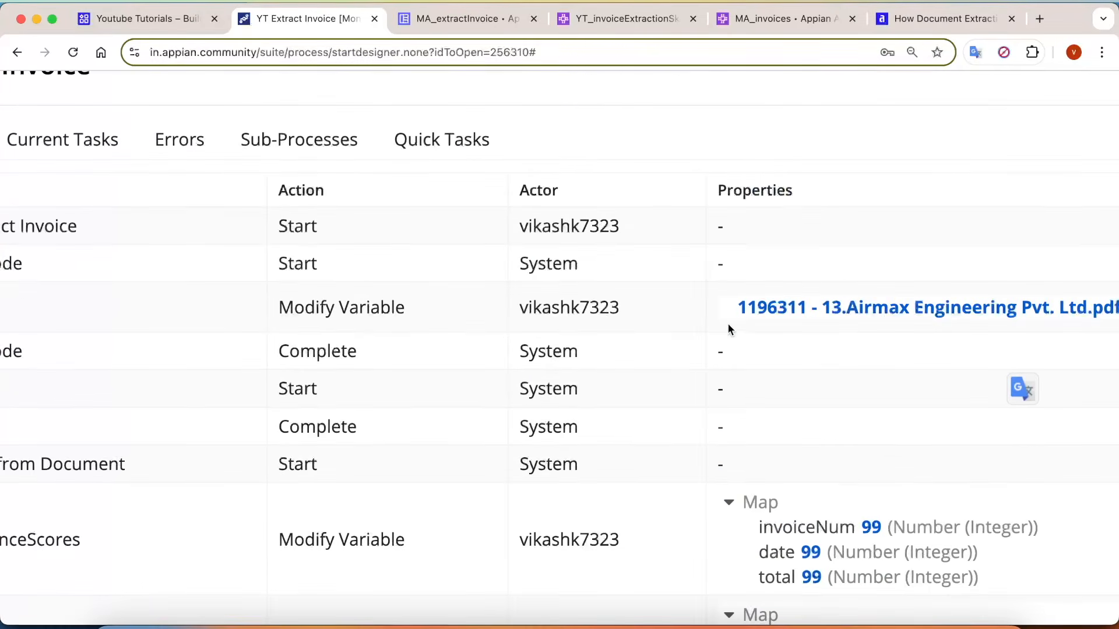
Review the doc entry in the process history to see which invoice file produced the extracted values and confidence scores.
scroll(729, 323, "down", 3)
left_click_drag(799, 313, 1019, 314)
scroll(704, 384, "down", 3)
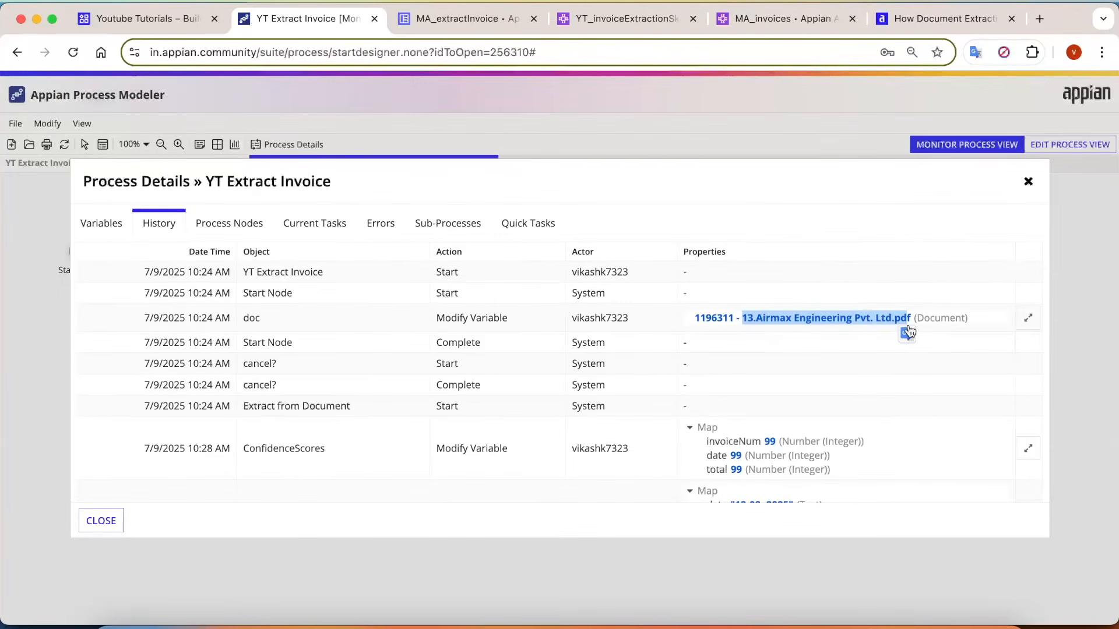
left_click(806, 330)
left_click(642, 350)
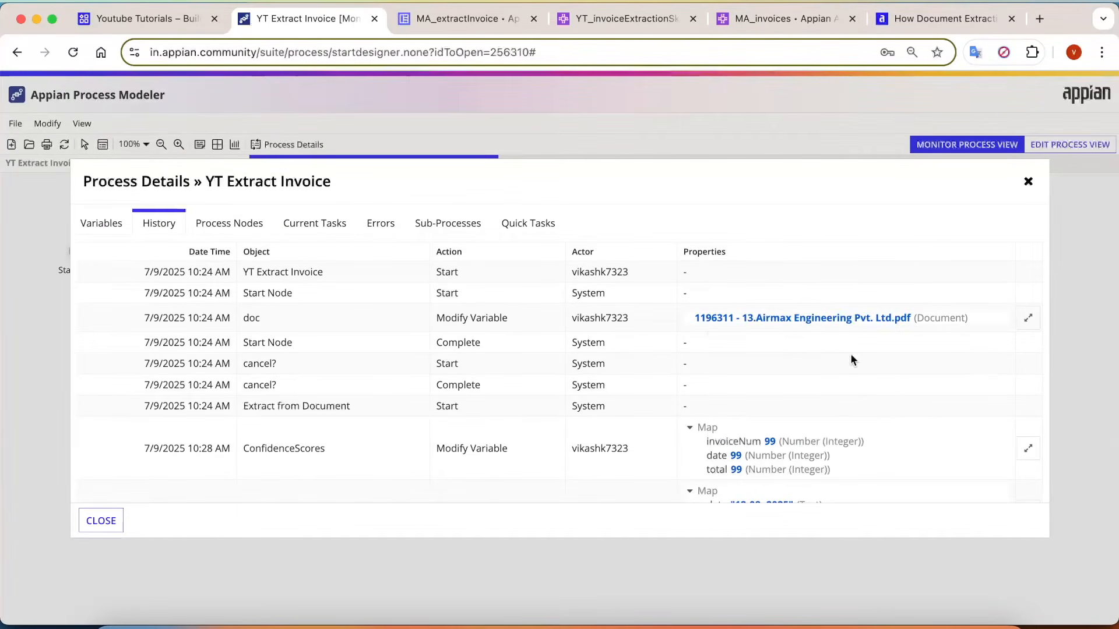
scroll(851, 353, "down", 3)
scroll(758, 415, "up", 3)
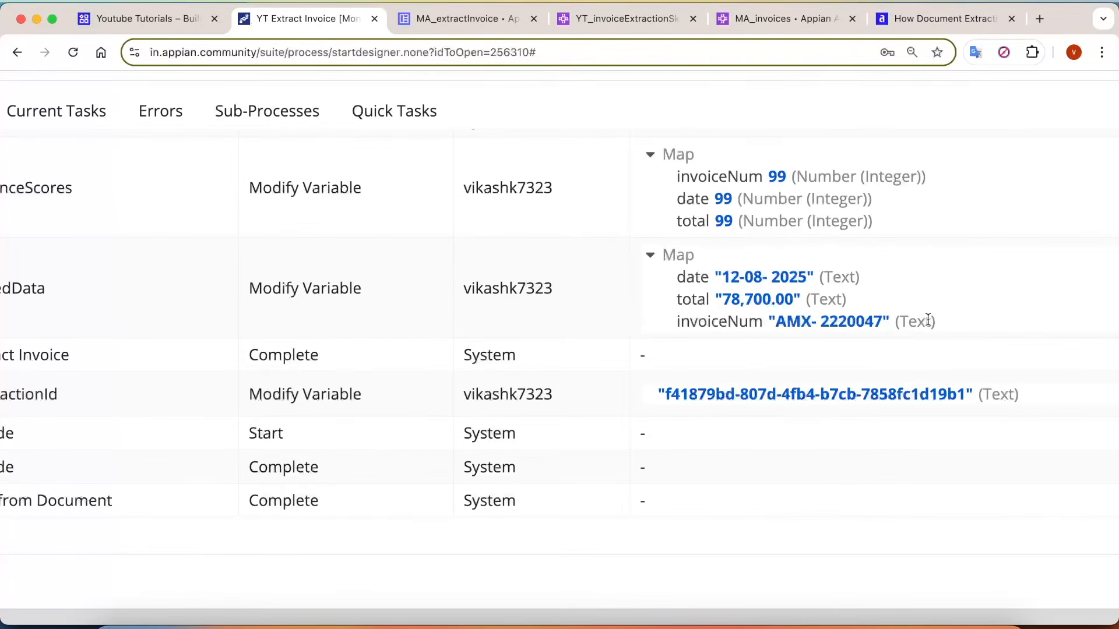
left_click_drag(943, 323, 642, 307)
scroll(833, 338, "down", 3)
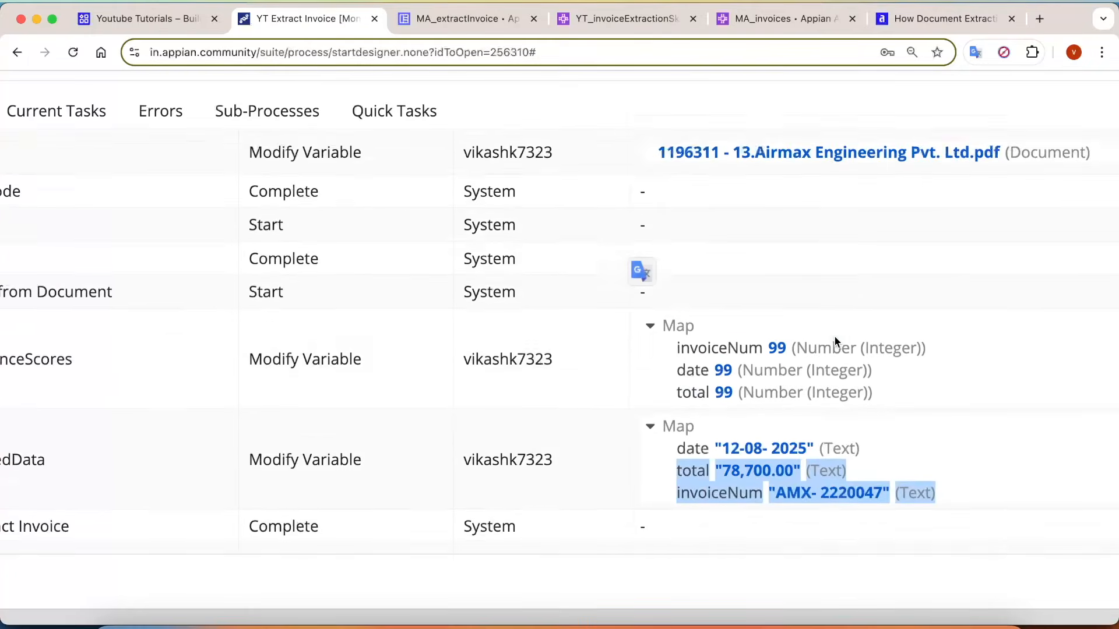
scroll(868, 365, "down", 2)
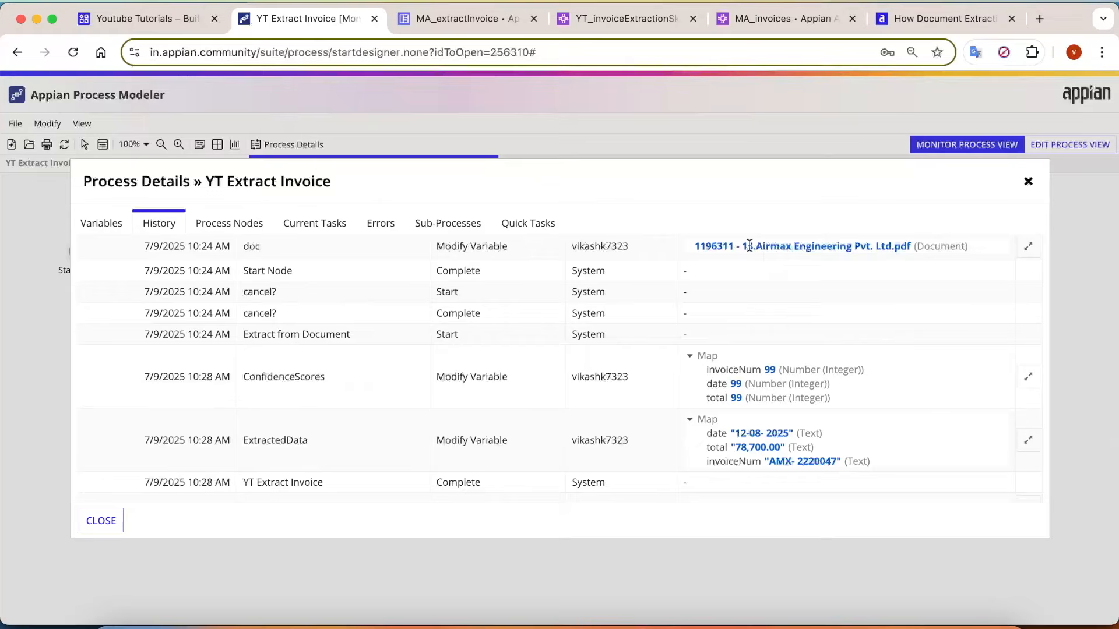
scroll(745, 247, "up", 1)
left_click_drag(746, 251, 923, 246)
left_click(862, 348)
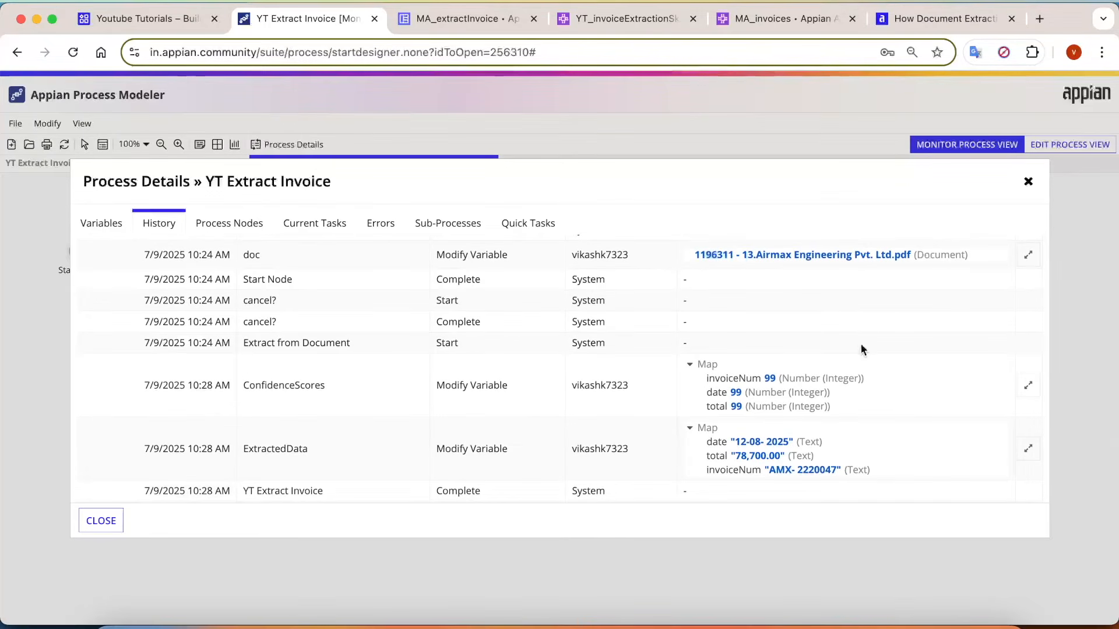
scroll(871, 379, "down", 3)
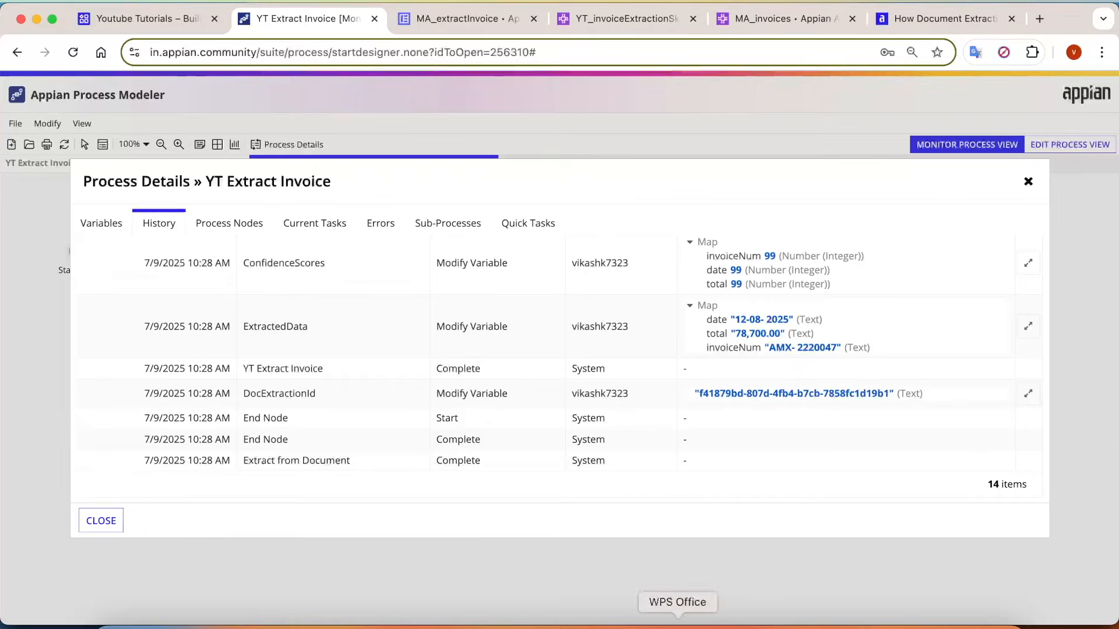
Switch to WPS Office and check the invoice number on the 13.Airmax Engineering invoice.
left_click(674, 615)
scroll(518, 357, "up", 5)
scroll(519, 353, "up", 3)
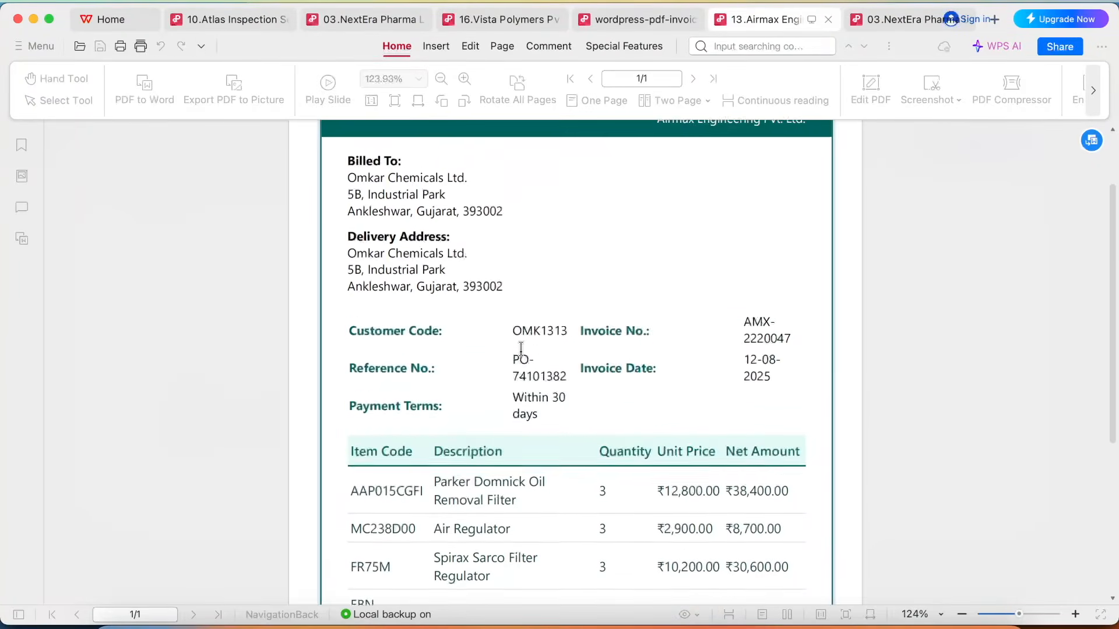
scroll(740, 331, "down", 2)
scroll(739, 325, "up", 3)
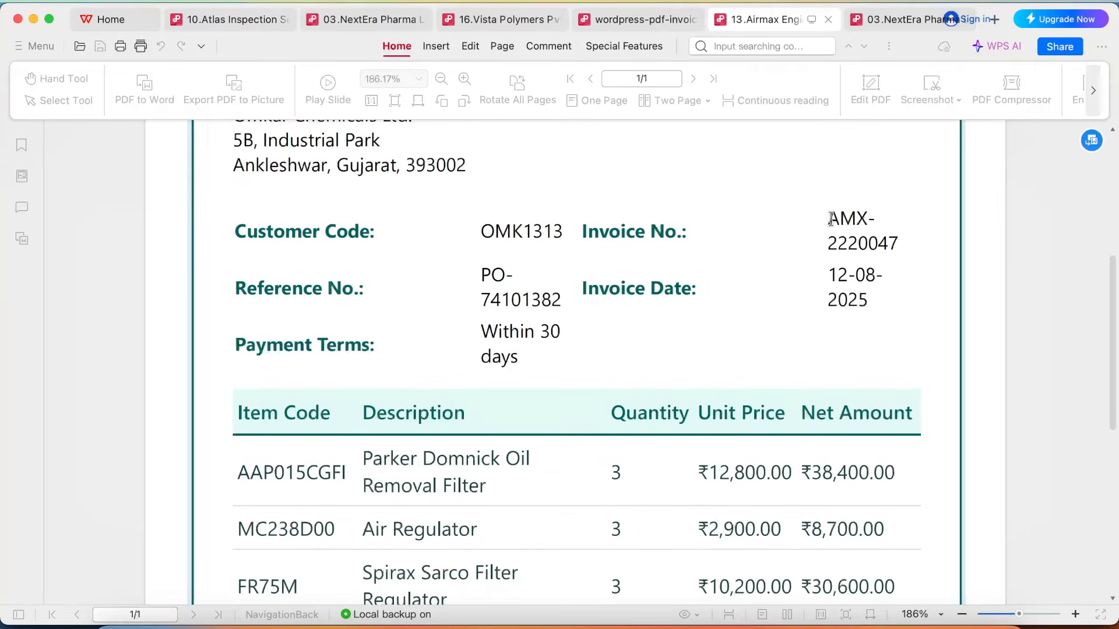
left_click_drag(830, 219, 893, 244)
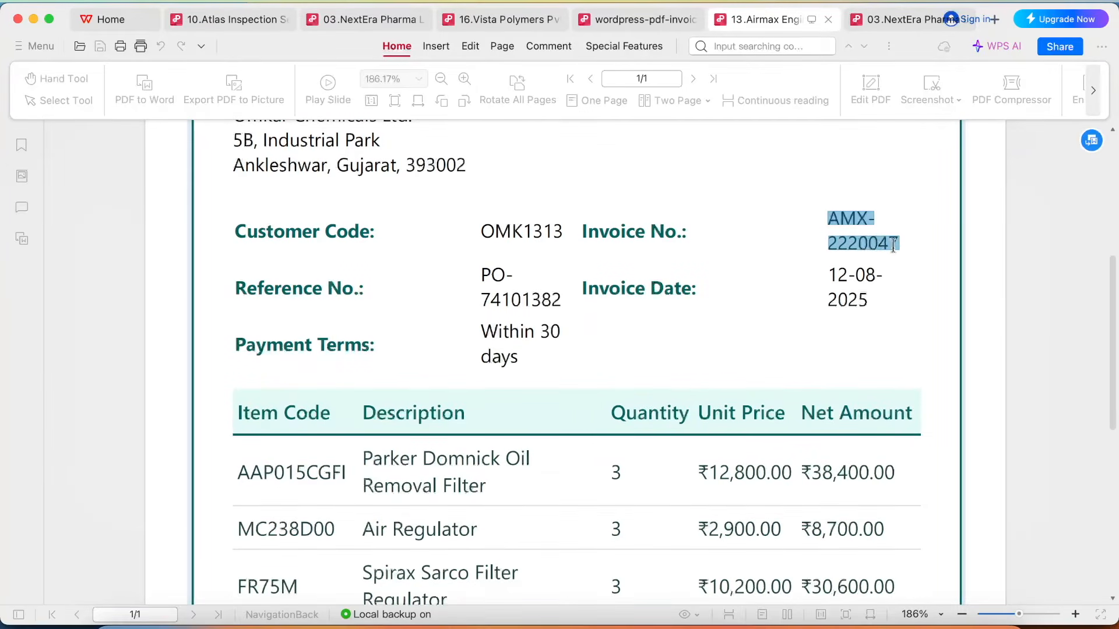
Return to the process history in Chrome and compare the extracted total with the Total (INR) on the invoice in WPS Office.
left_click(505, 619)
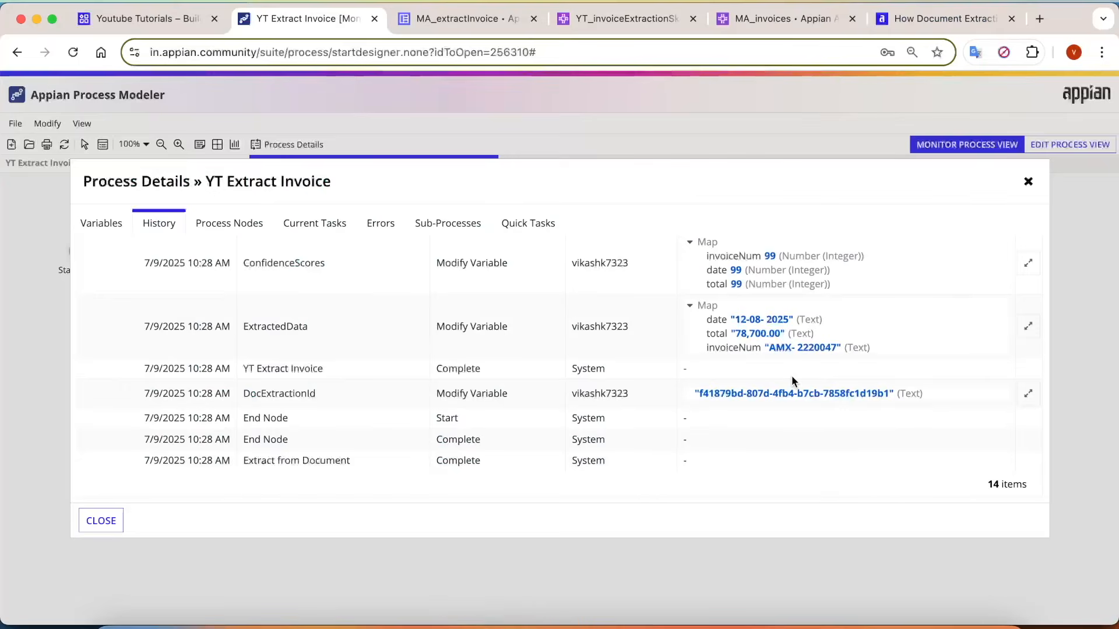
scroll(792, 376, "up", 5)
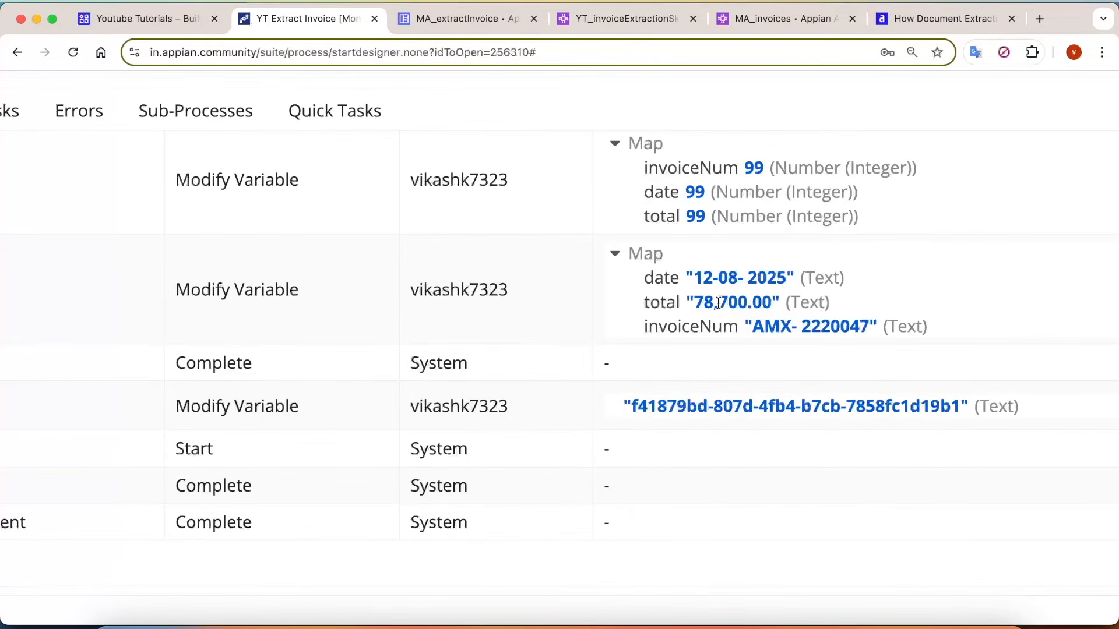
left_click(670, 618)
scroll(798, 419, "down", 5)
left_click_drag(803, 277, 918, 276)
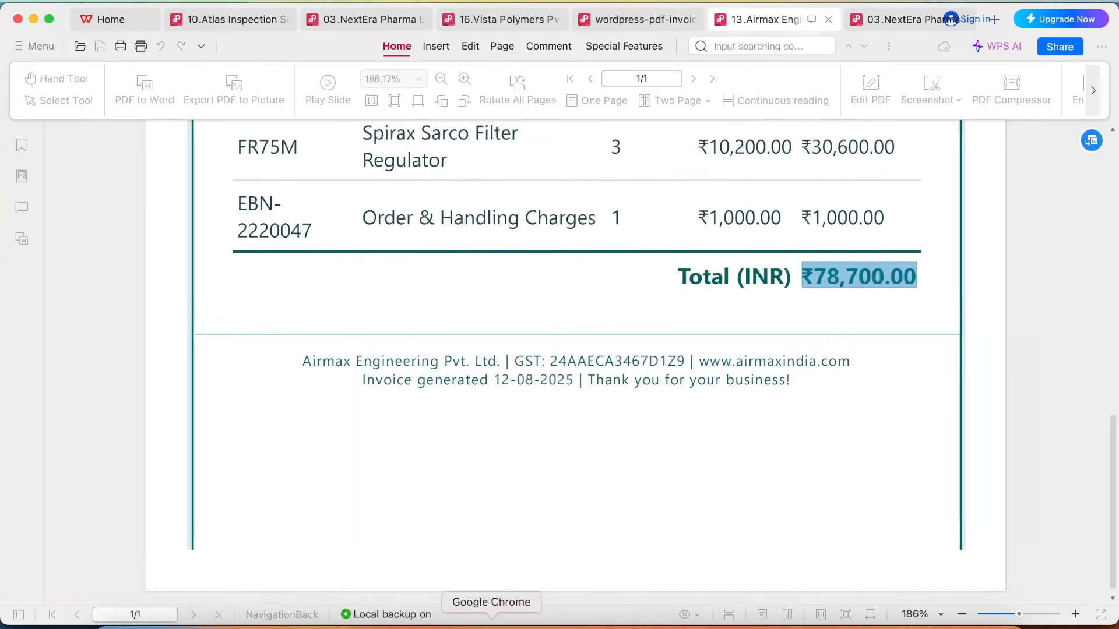
Compare the extracted date in the process history with the Invoice Date on the PDF in WPS Office, and close the process details.
left_click(491, 623)
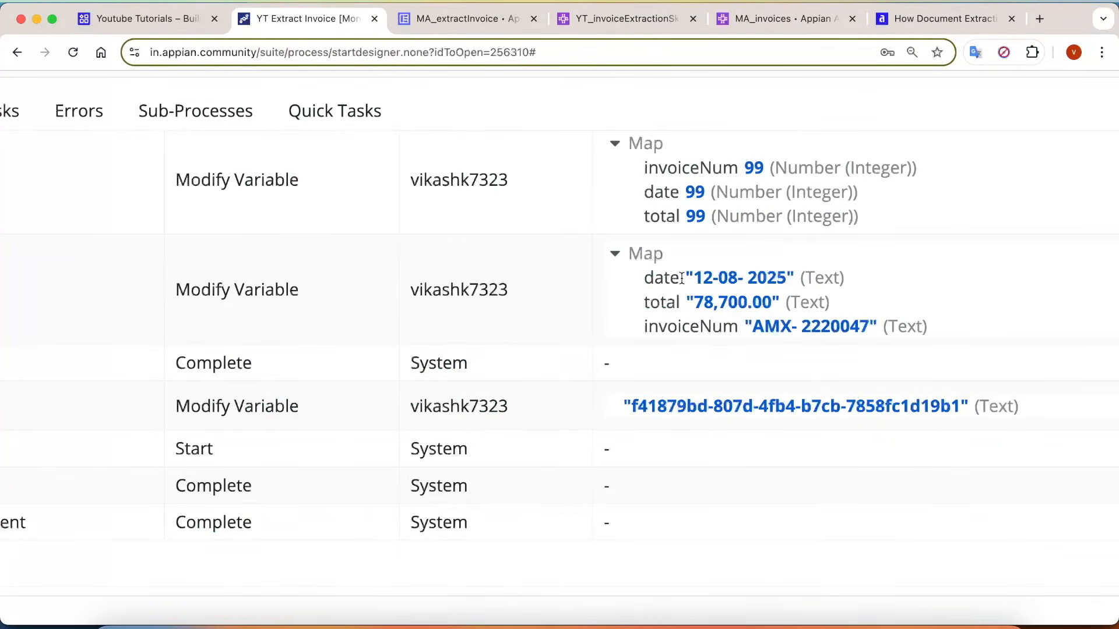
left_click_drag(681, 278, 824, 279)
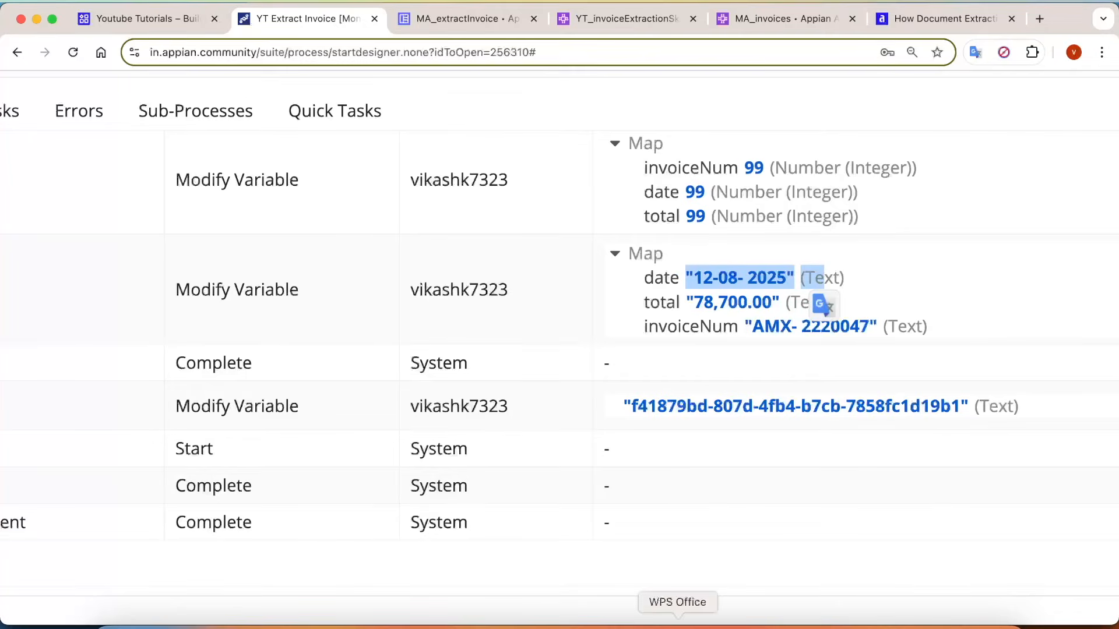
left_click(608, 618)
scroll(657, 289, "up", 10)
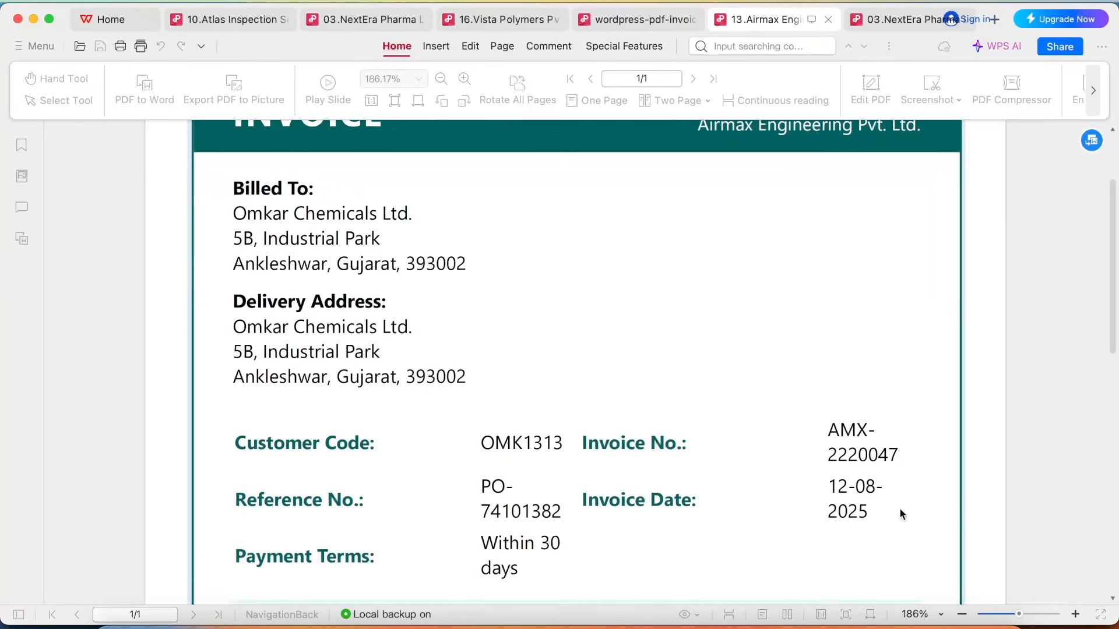
left_click(537, 619)
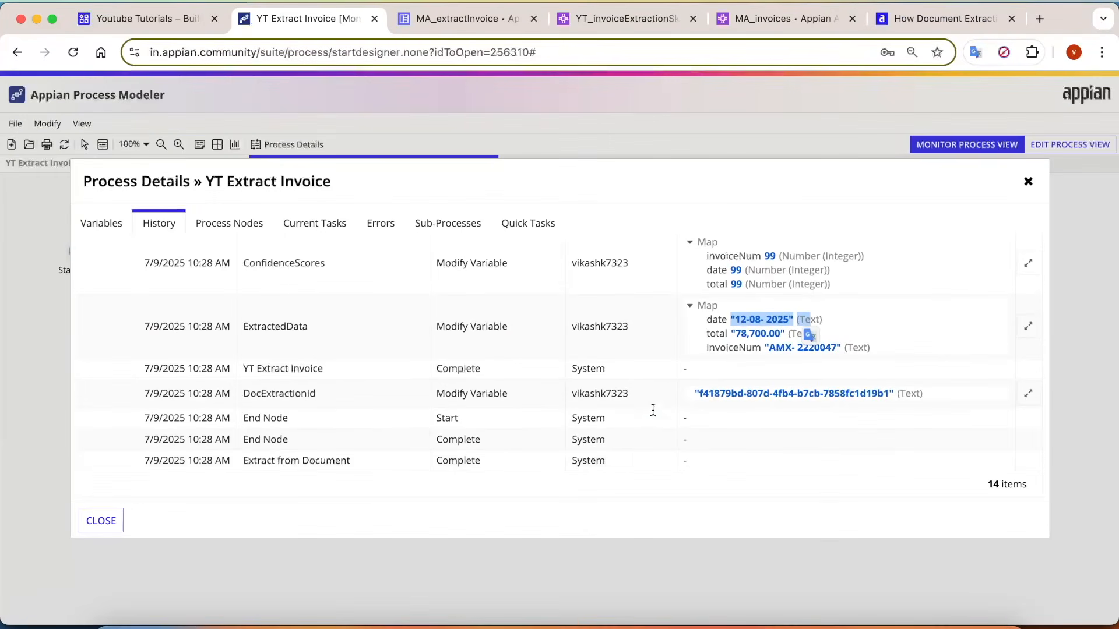
left_click(101, 521)
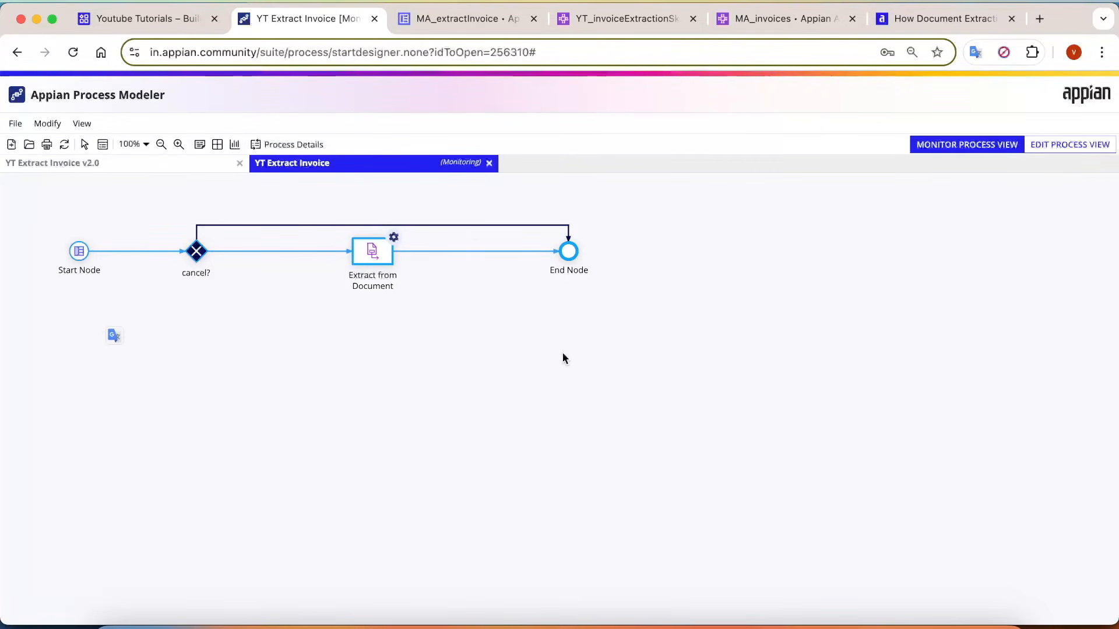
Add a Reconcile Doc Extraction node between Extract from Document and End Node in the YT Extract Invoice model, and space the nodes farther apart.
left_click(196, 170)
left_click(105, 191)
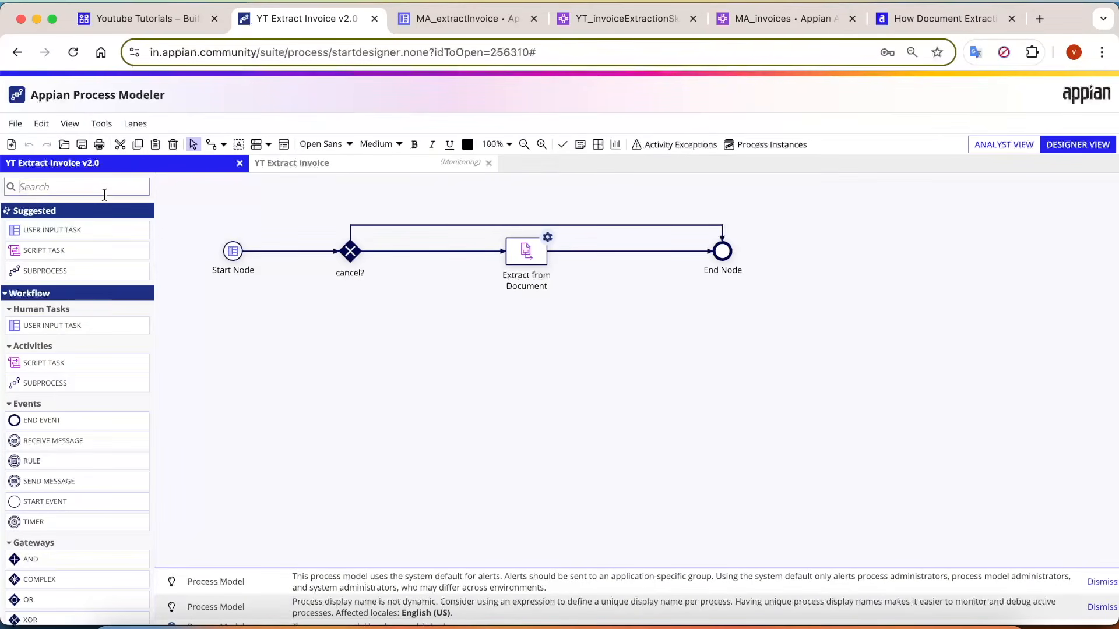
type("recon")
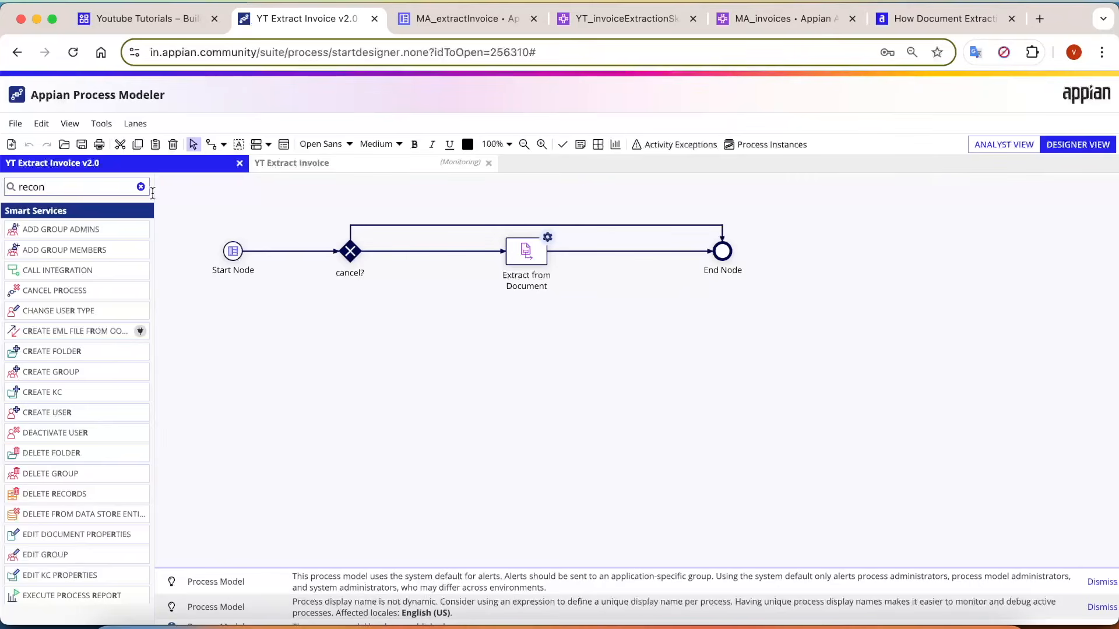
left_click_drag(64, 233, 627, 250)
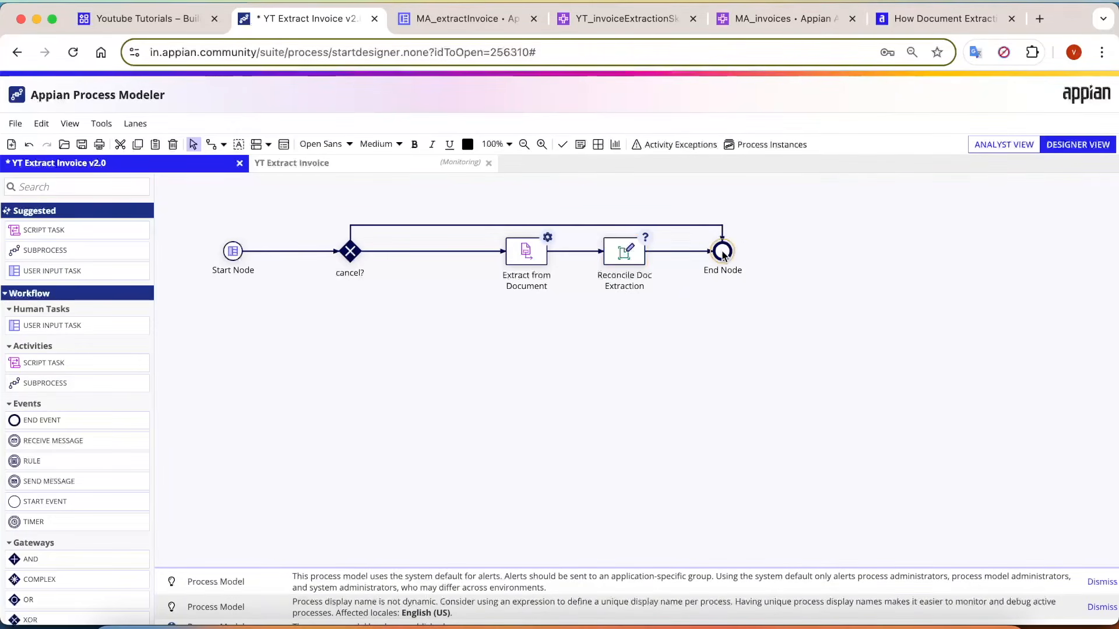
left_click_drag(723, 254, 762, 254)
left_click_drag(637, 256, 676, 259)
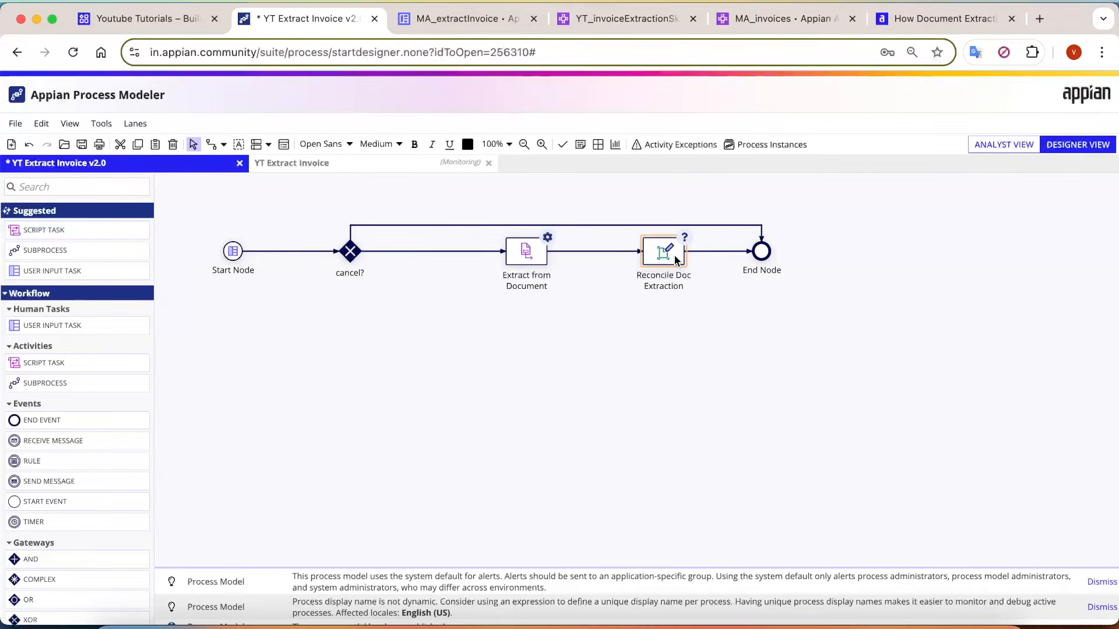
left_click_drag(485, 235, 585, 298)
left_click(641, 354)
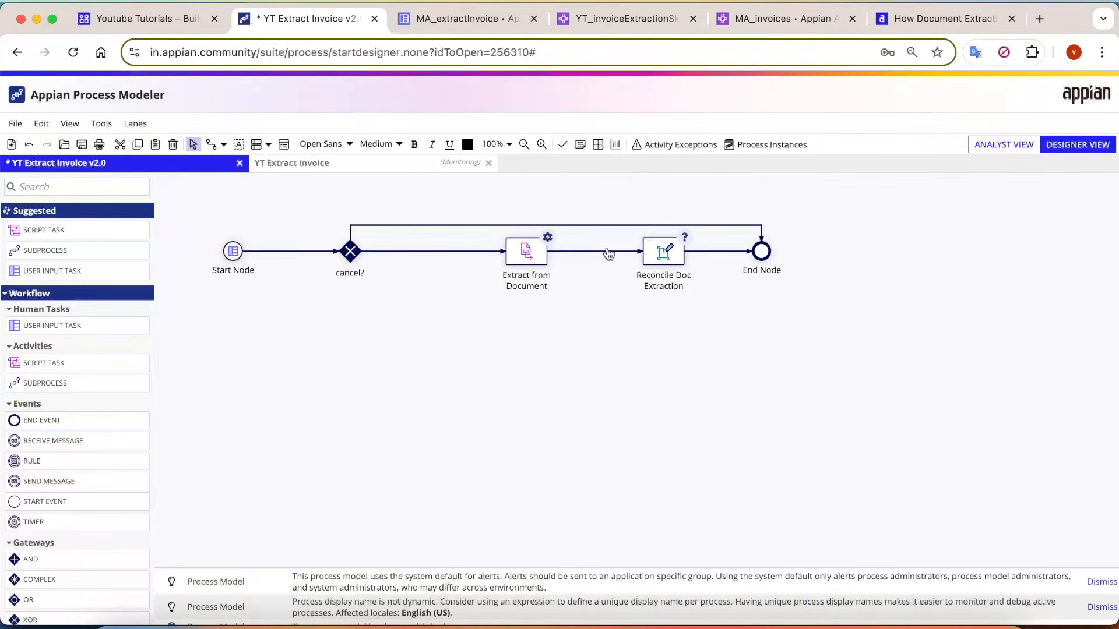
left_click_drag(711, 294, 608, 239)
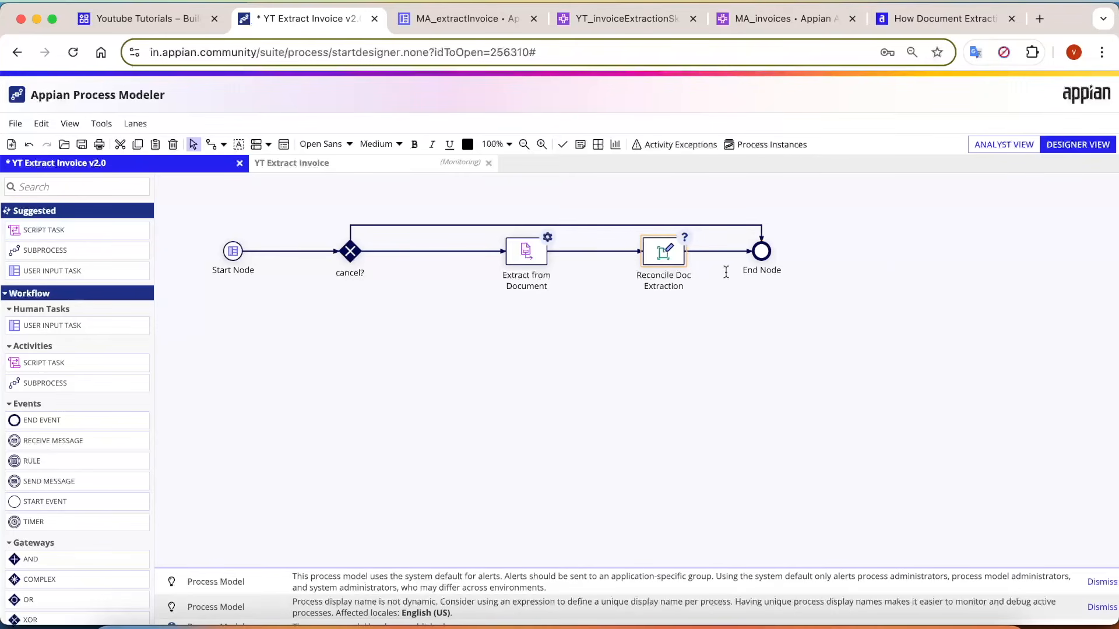
Map the Doc Extraction Id input of the Reconcile Doc Extraction node to an existing process variable.
double_click(653, 261)
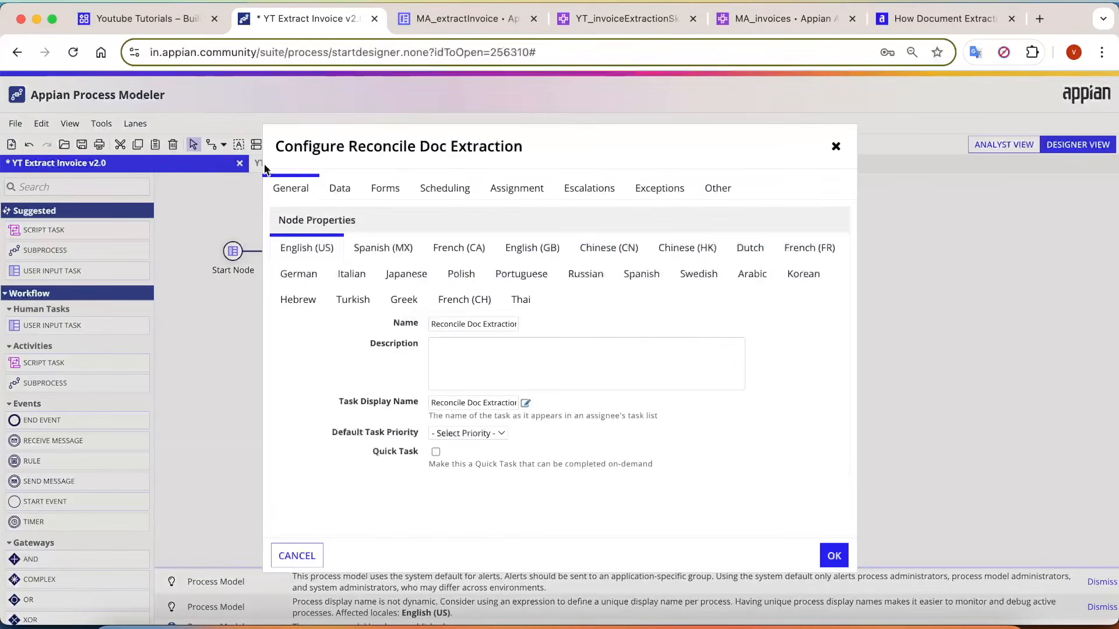
left_click(342, 189)
left_click(334, 304)
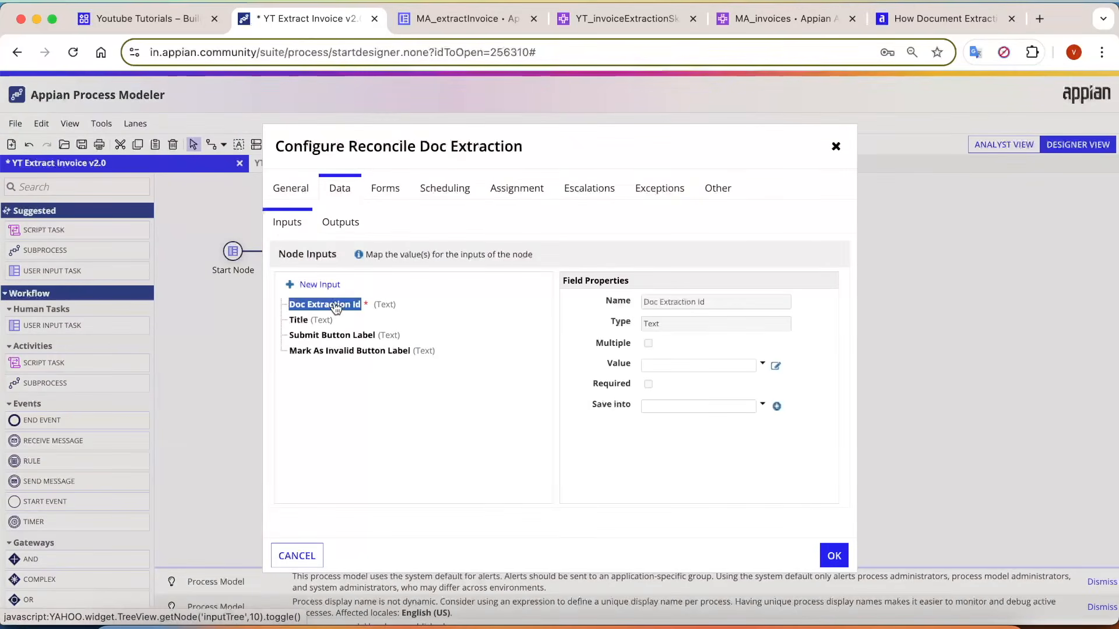
left_click(762, 363)
left_click(725, 382)
Enter an "Invoice Extract" form title as the Title input's value, and check the Submit and Mark As Invalid button label inputs.
left_click(295, 321)
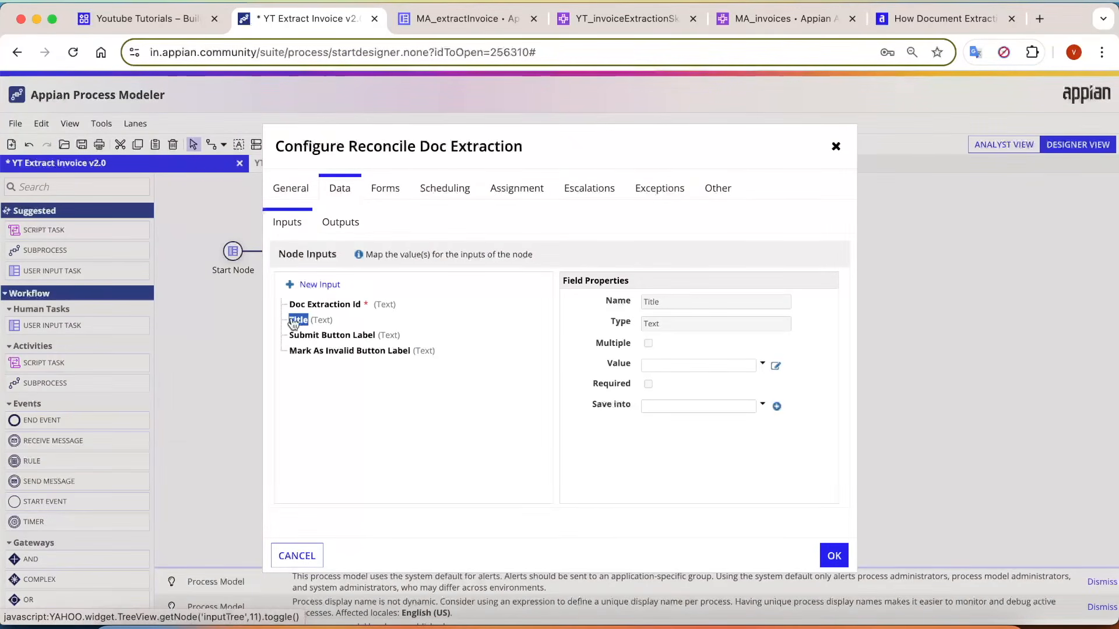
left_click(744, 364)
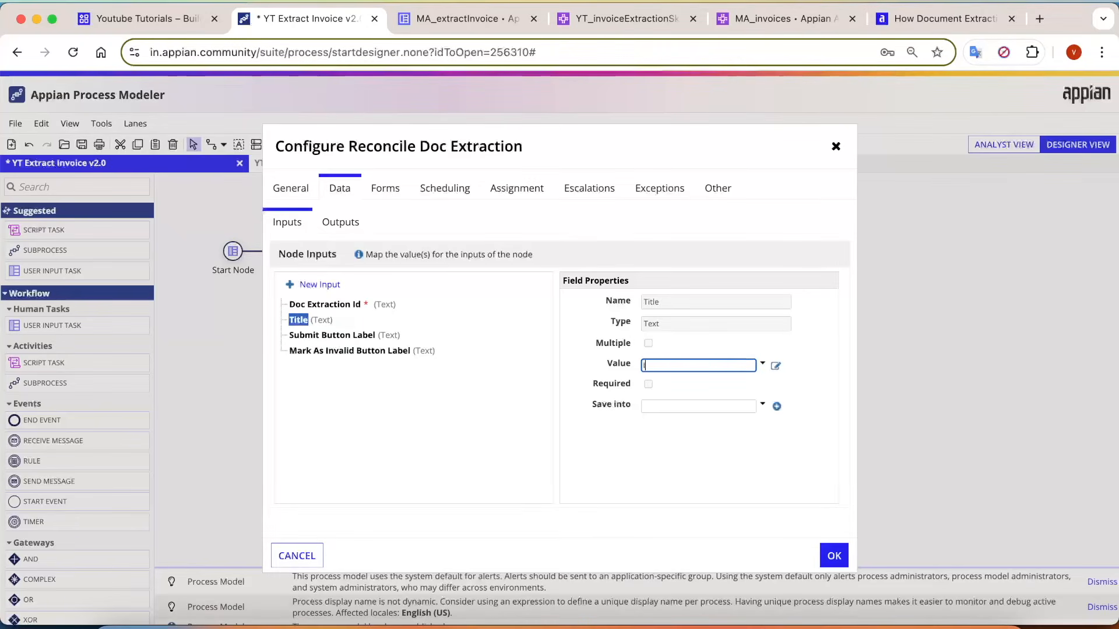
type("Invoice Extract Fo")
left_click(351, 337)
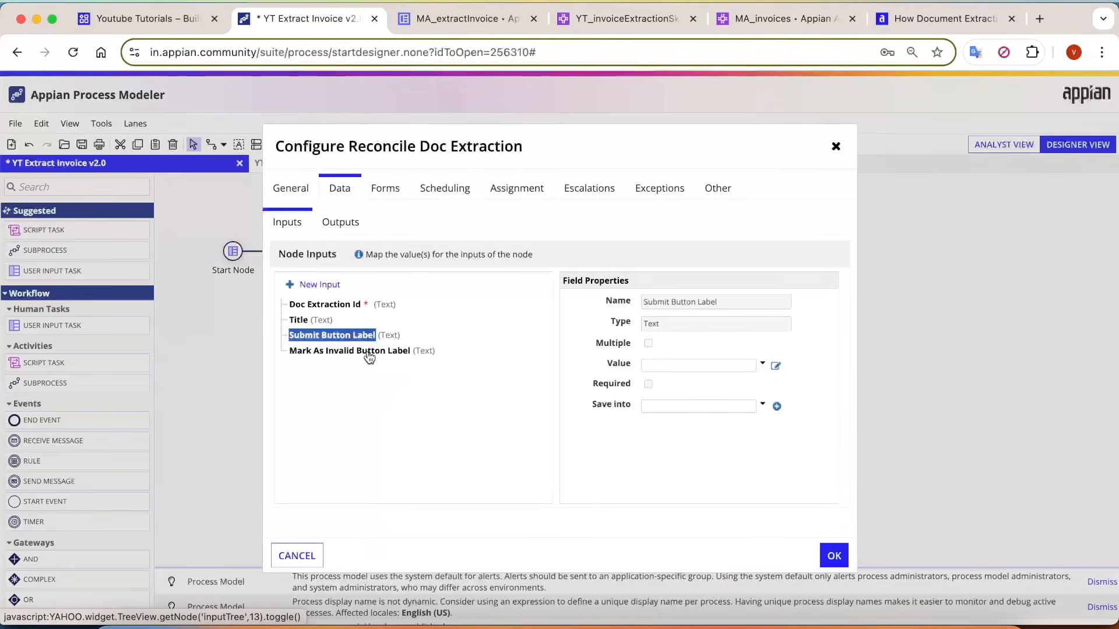
left_click(369, 354)
left_click(369, 336)
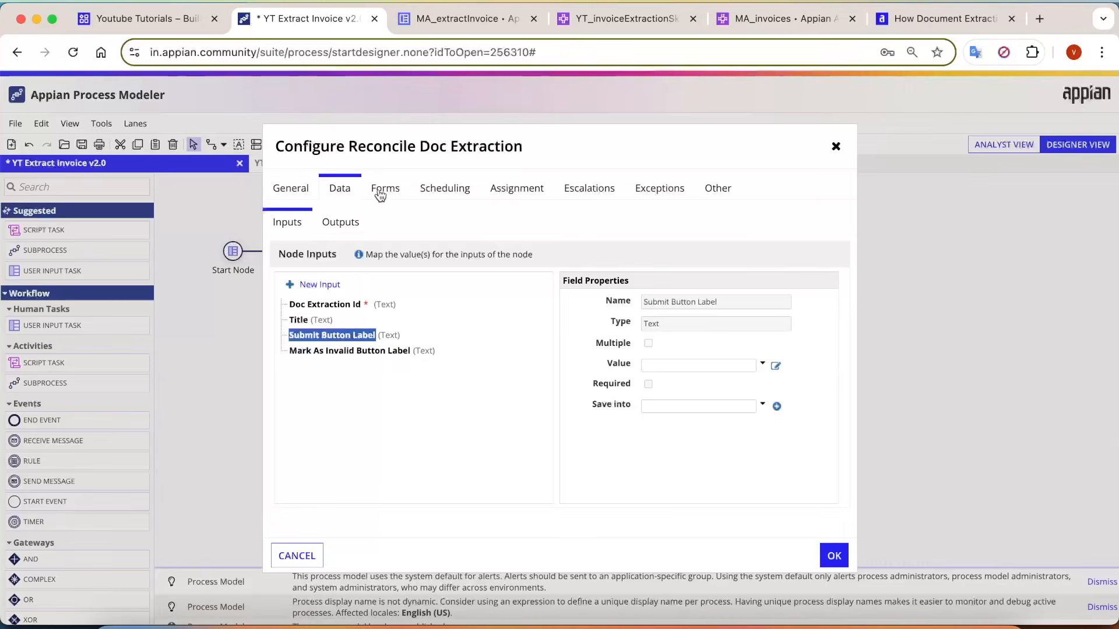
Store the node's Reconciled Data output in a new process variable ReconciledData of type Map, and apply the configuration.
left_click(343, 224)
left_click(335, 323)
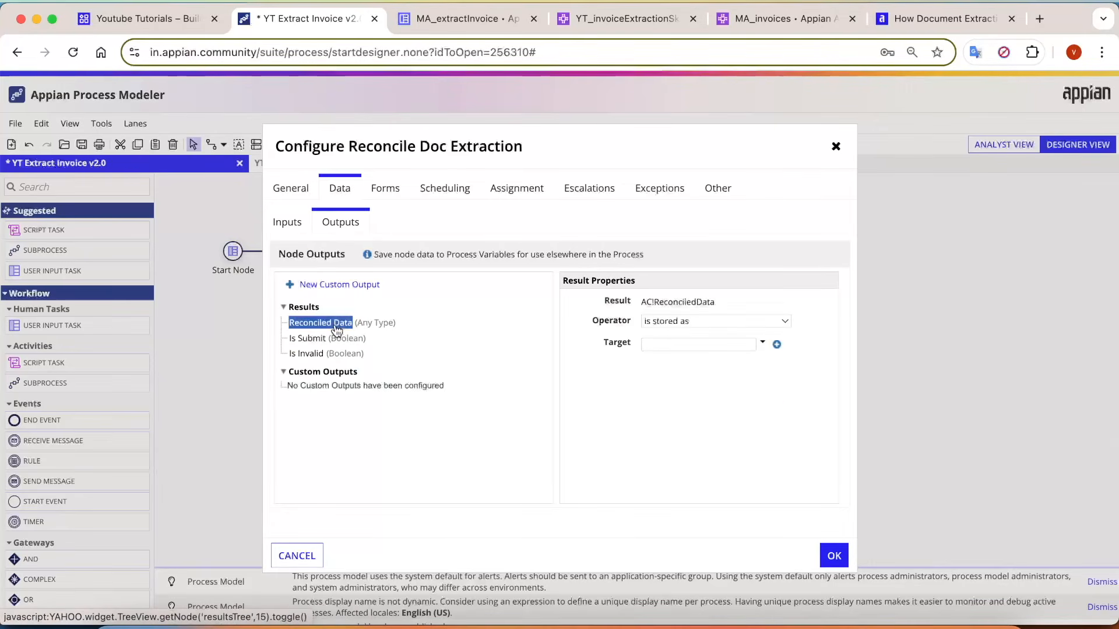
left_click(778, 347)
left_click(507, 298)
type("map")
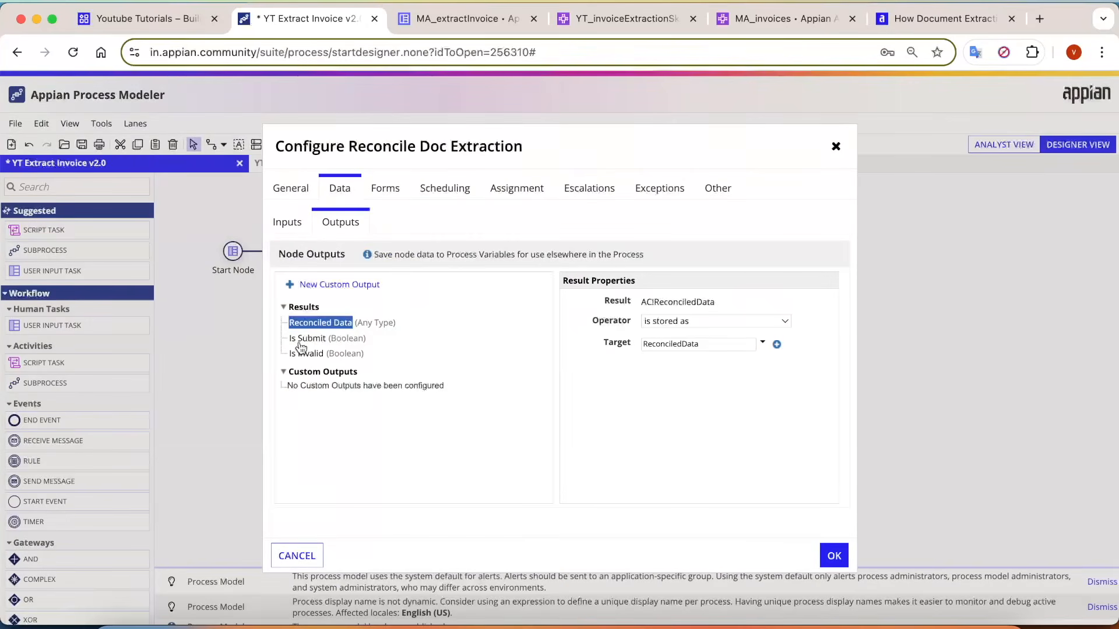
left_click(306, 338)
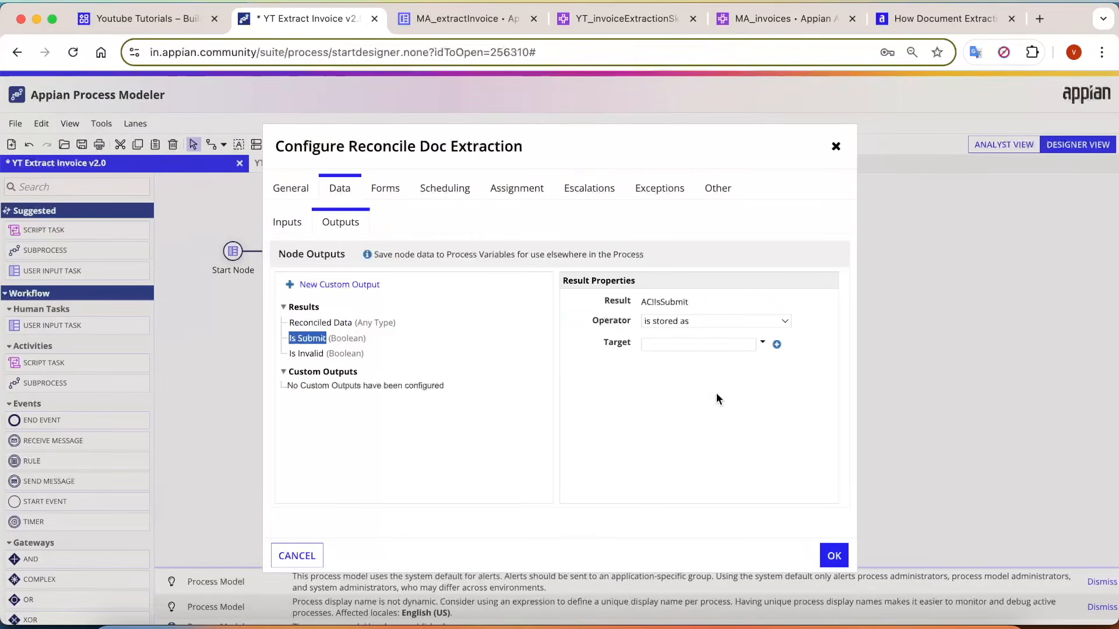
left_click(834, 557)
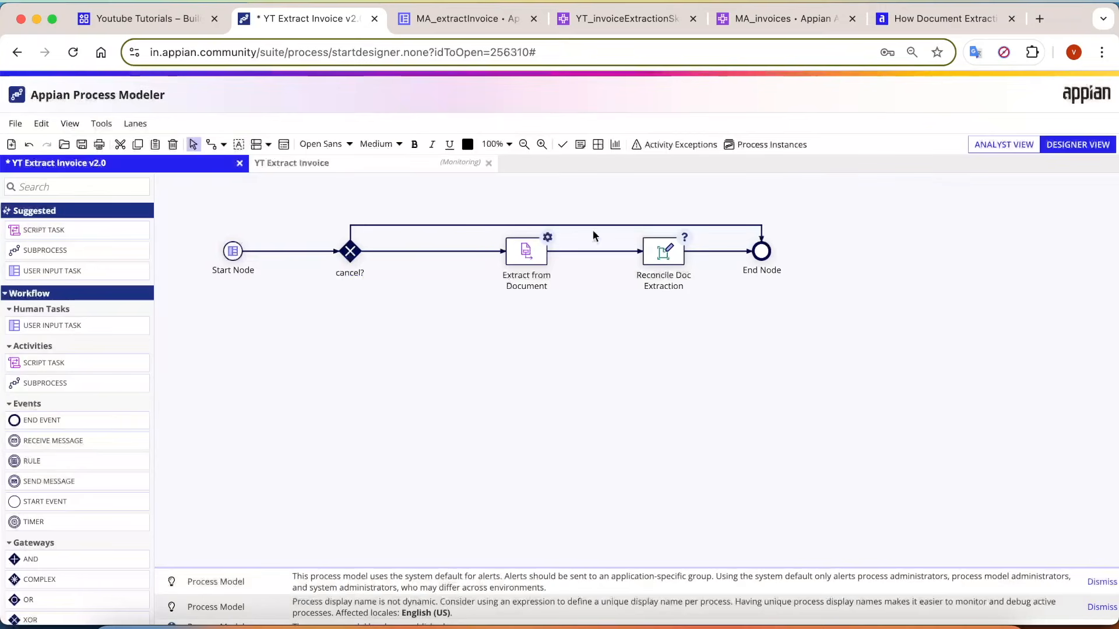
Assign the Reconcile Doc Extraction node as a task to the Process Initiator.
left_click(664, 252)
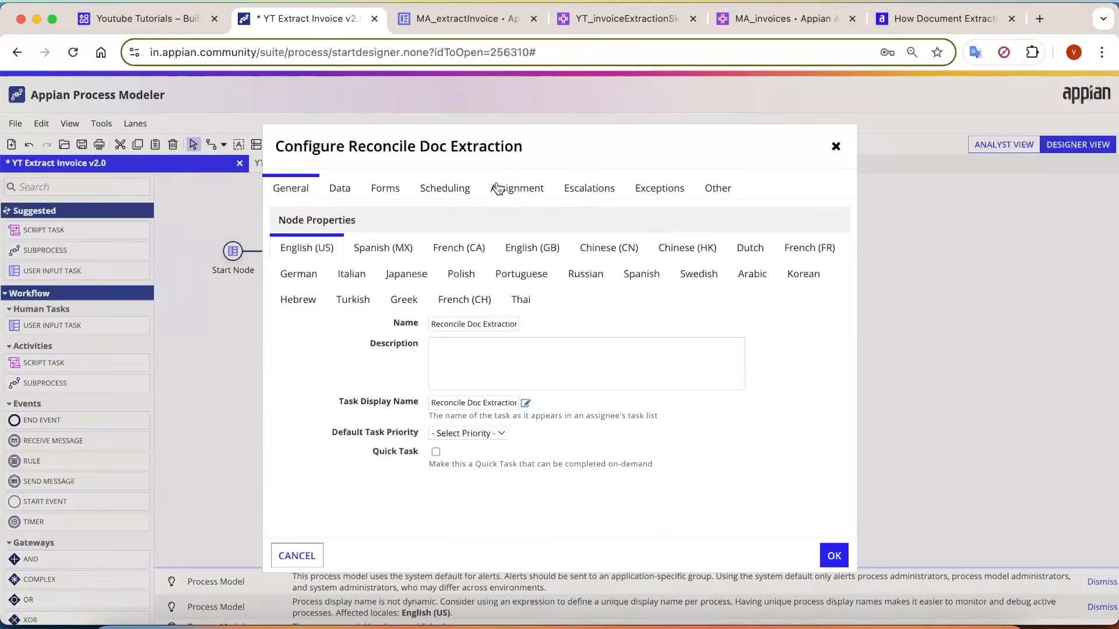
left_click(499, 187)
left_click(489, 287)
type("ini")
key("Return")
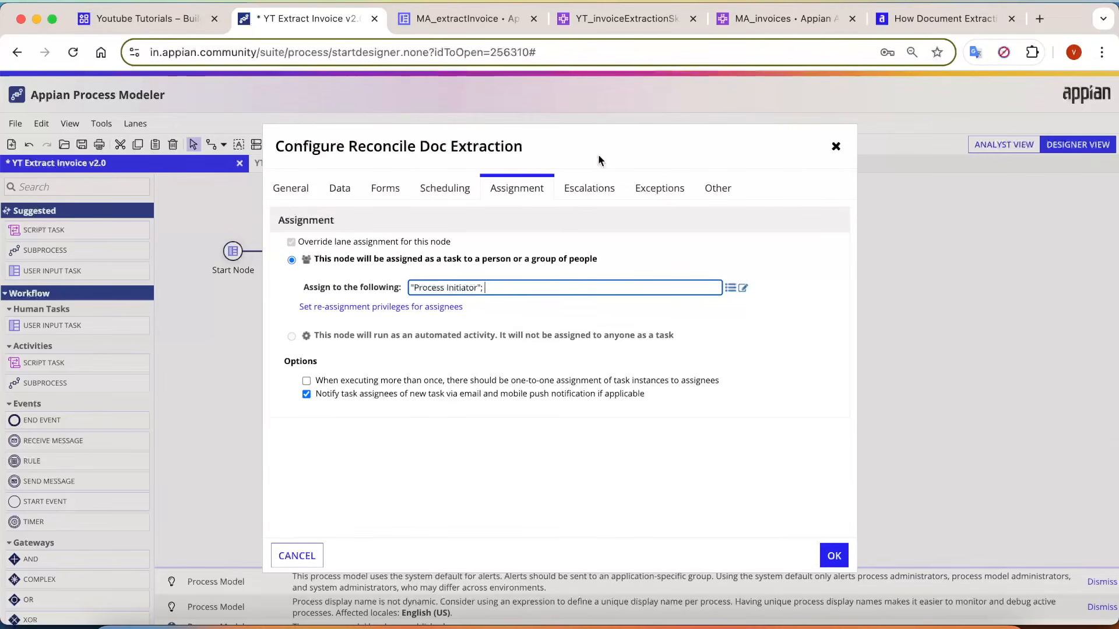
Read the node's note on its Appian-provided form, apply the configuration, and save and publish the process model.
left_click(382, 191)
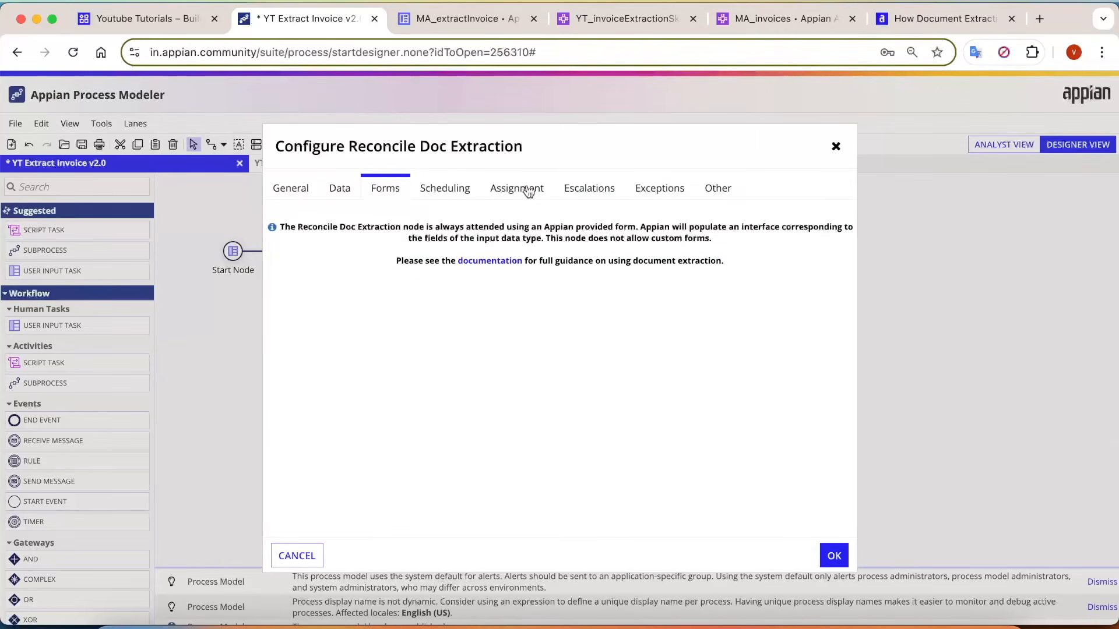
left_click_drag(307, 227, 670, 276)
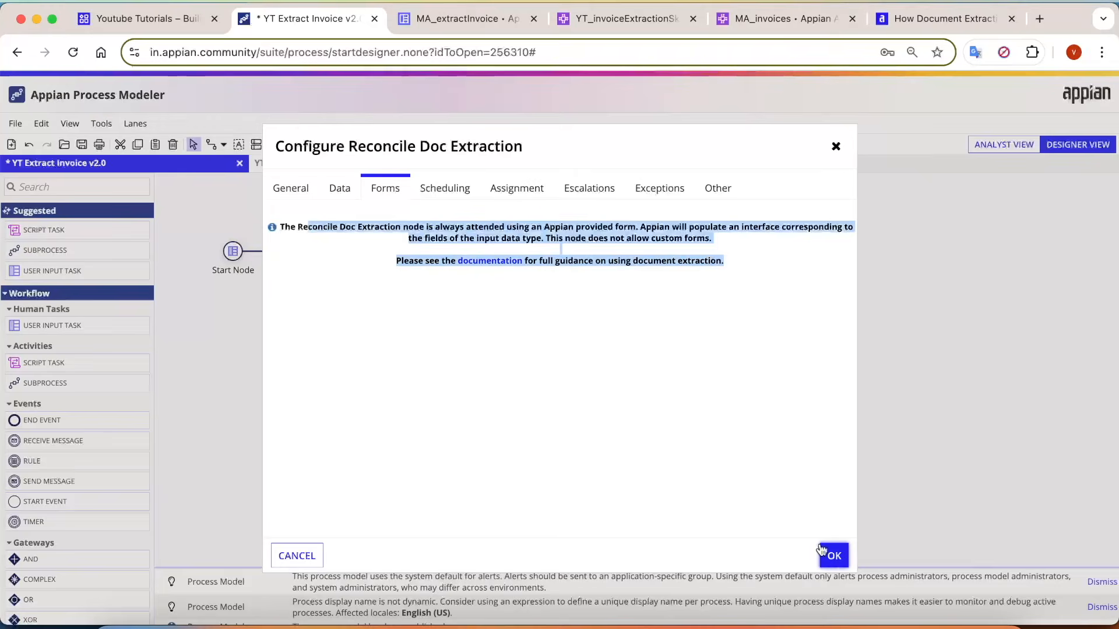
left_click(834, 555)
left_click(15, 123)
left_click(29, 239)
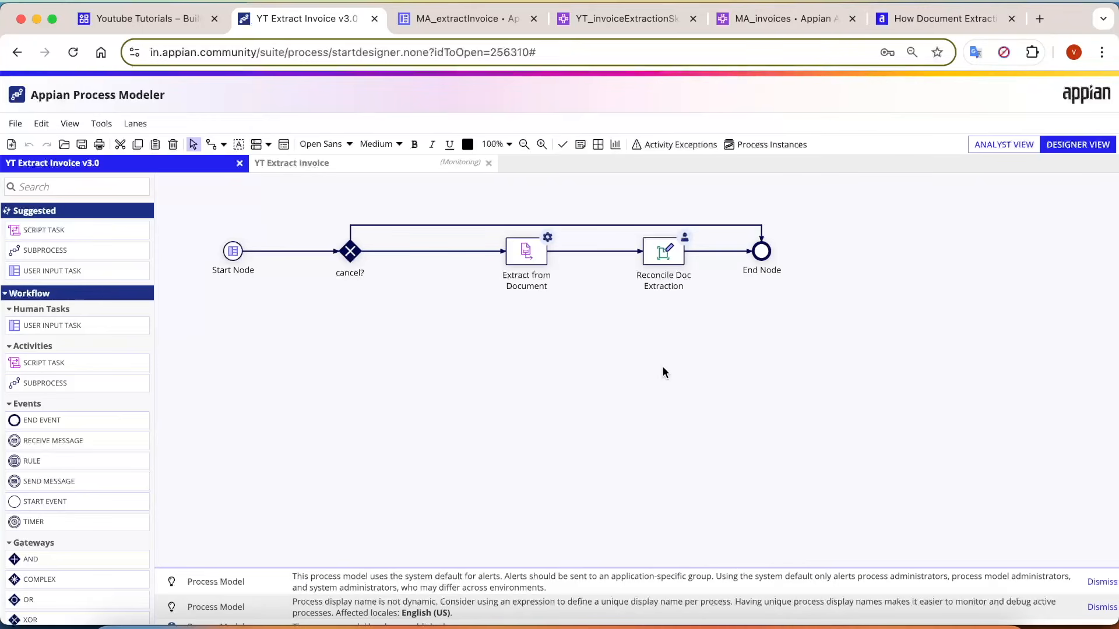
key("super+t")
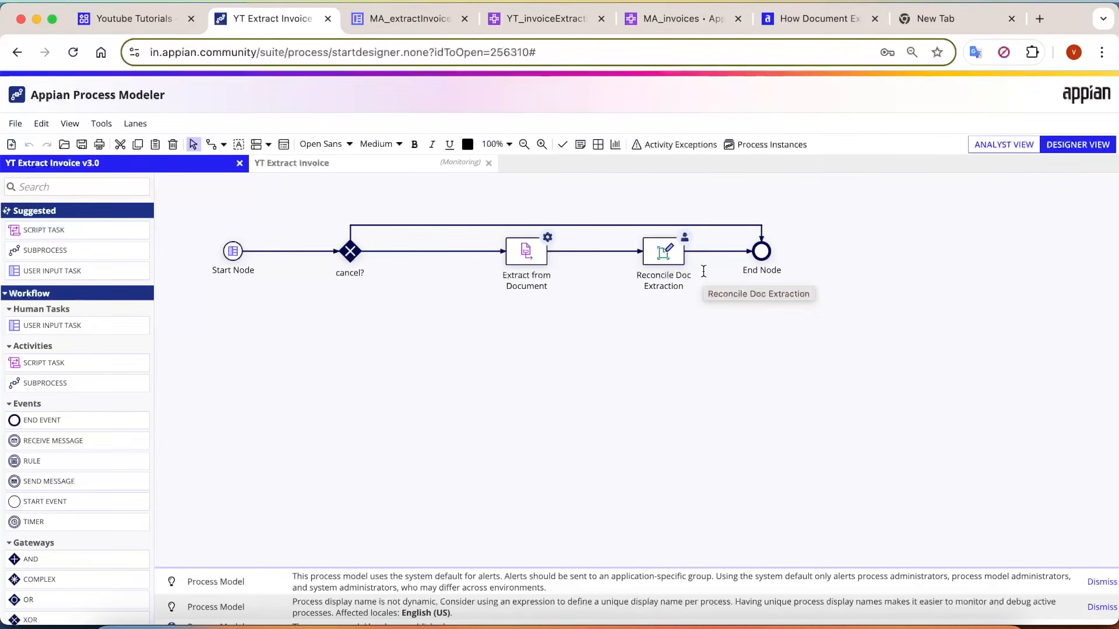
key("super+w")
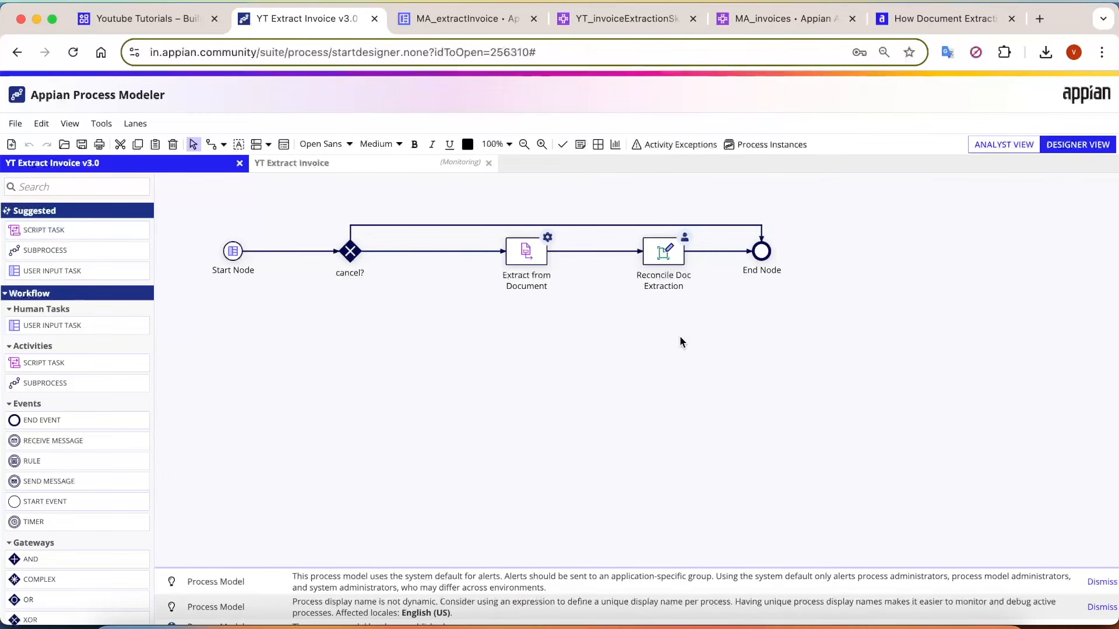
Switch to WPS Office and review the layout of the Sliced Invoices sample PDF.
left_click(677, 625)
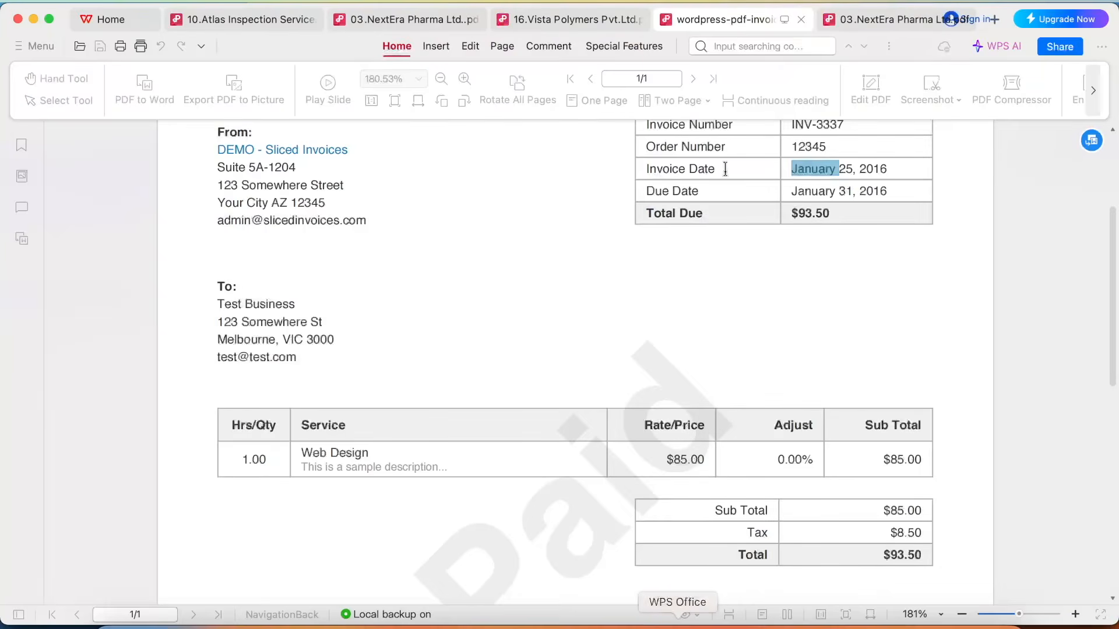
scroll(731, 165, "up", 3)
left_click(657, 351)
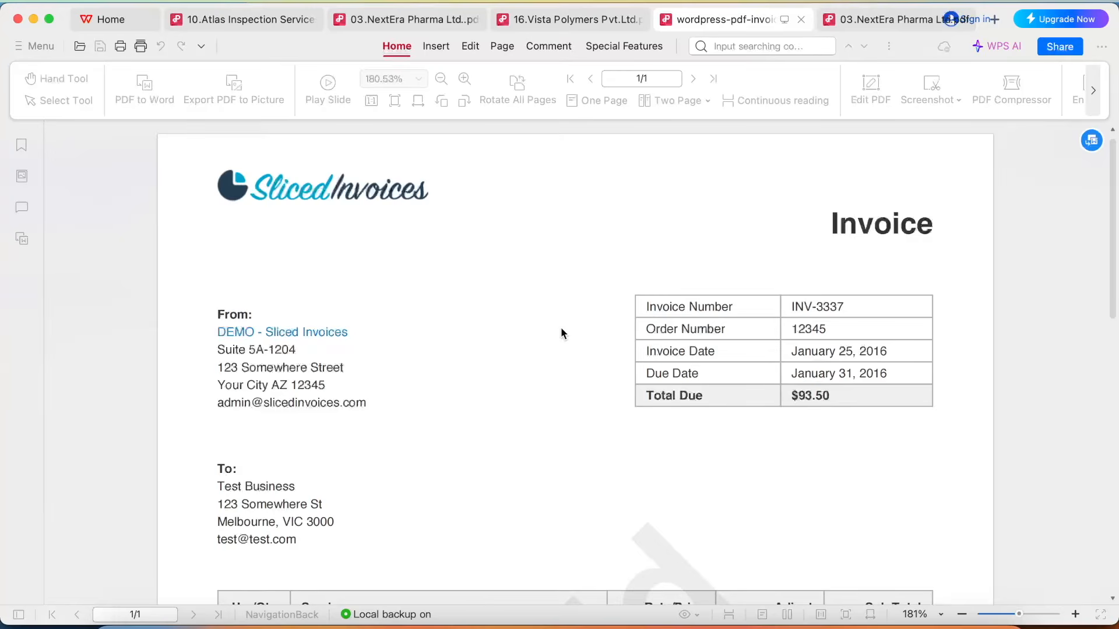
scroll(349, 387, "down", 5)
scroll(555, 417, "up", 5)
Browse the numbered invoice PDFs in Finder, then return to WPS Office and examine the Sliced Invoices sample's fields for comparison.
left_click(120, 626)
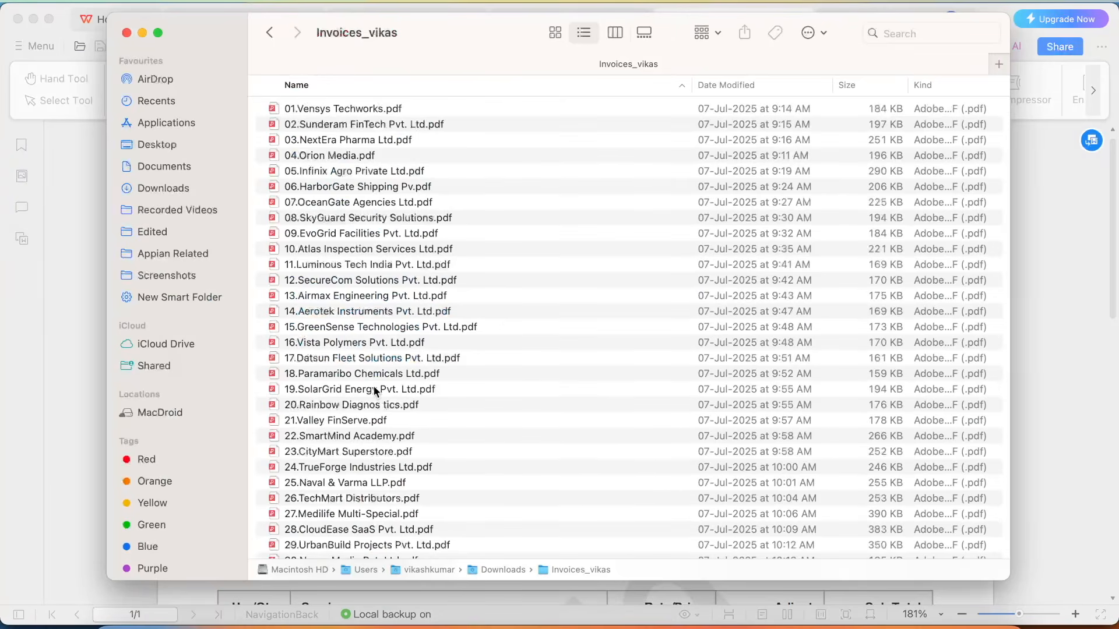
scroll(517, 388, "down", 2)
left_click(1036, 318)
scroll(641, 286, "down", 6)
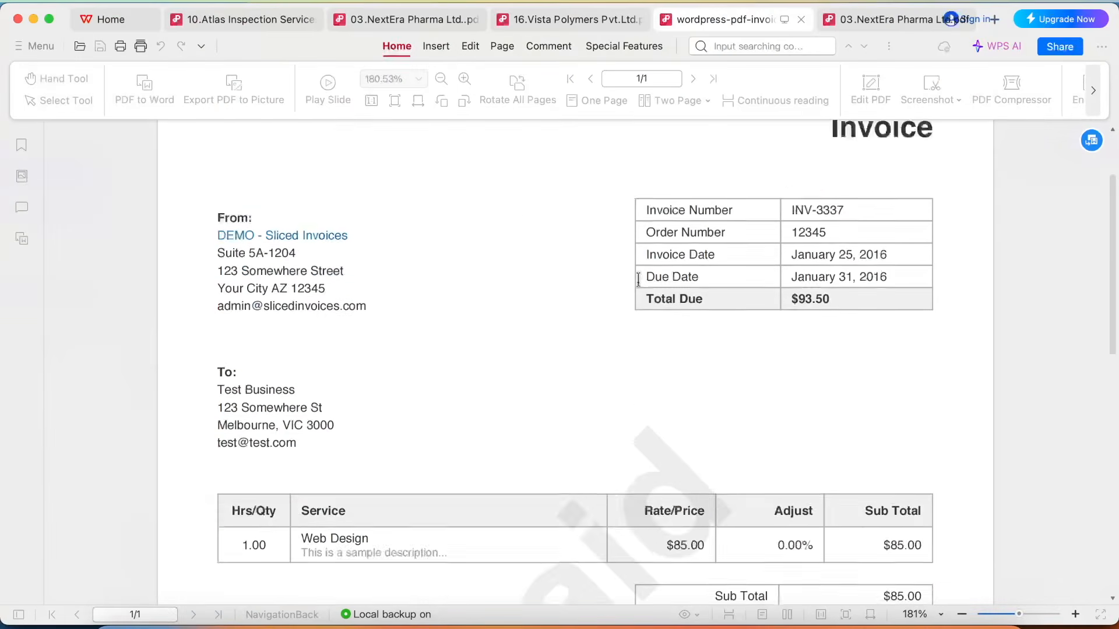
scroll(732, 308, "down", 3)
scroll(806, 243, "up", 8)
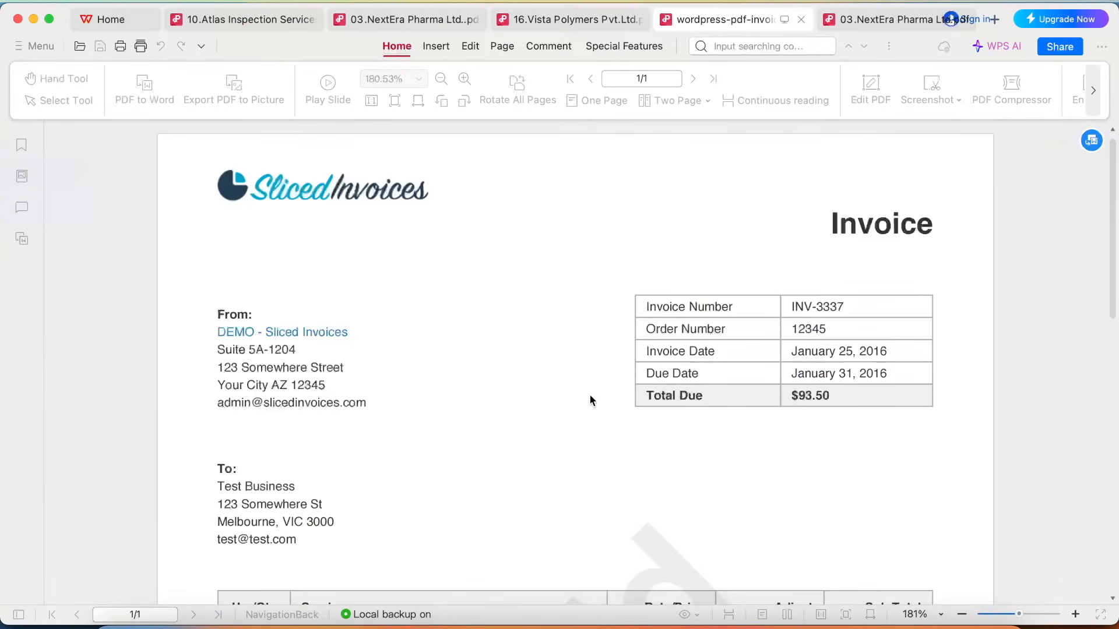
scroll(592, 401, "down", 2)
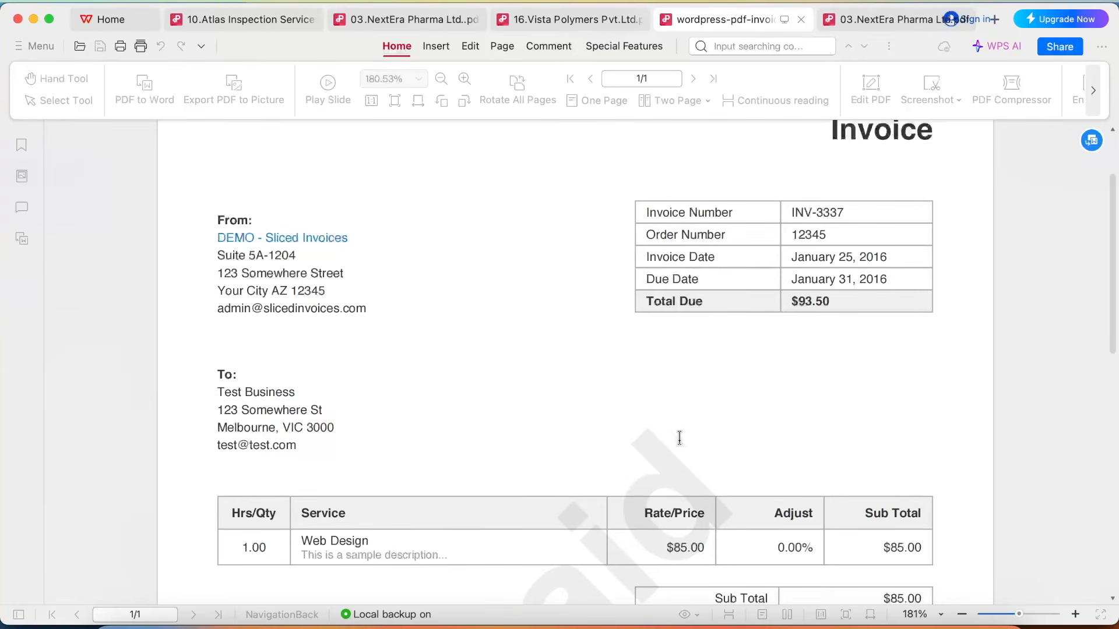
Return to Chrome, start the YT Extract Invoice process for debugging, and submit the form with the wordpress-pdf-invoice PDF uploaded.
left_click(492, 625)
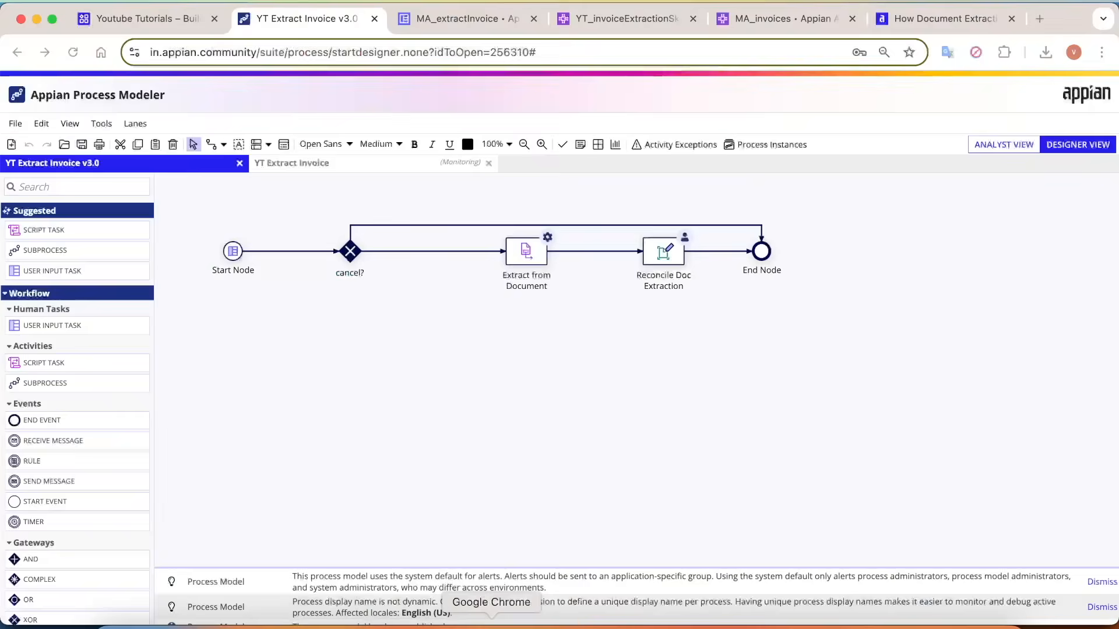
left_click(15, 123)
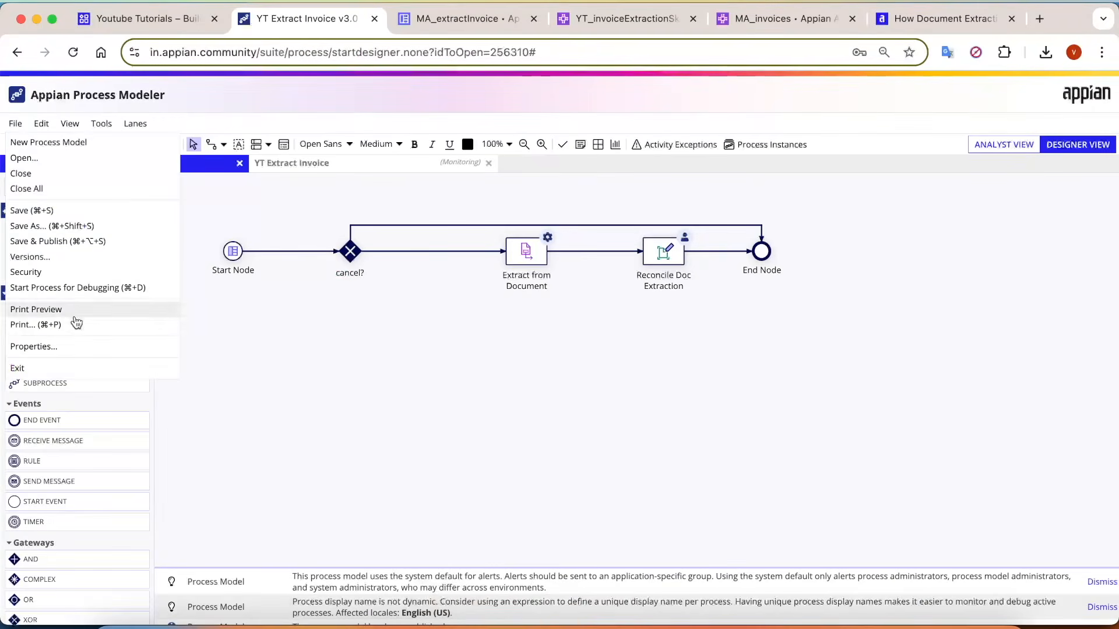
left_click(78, 288)
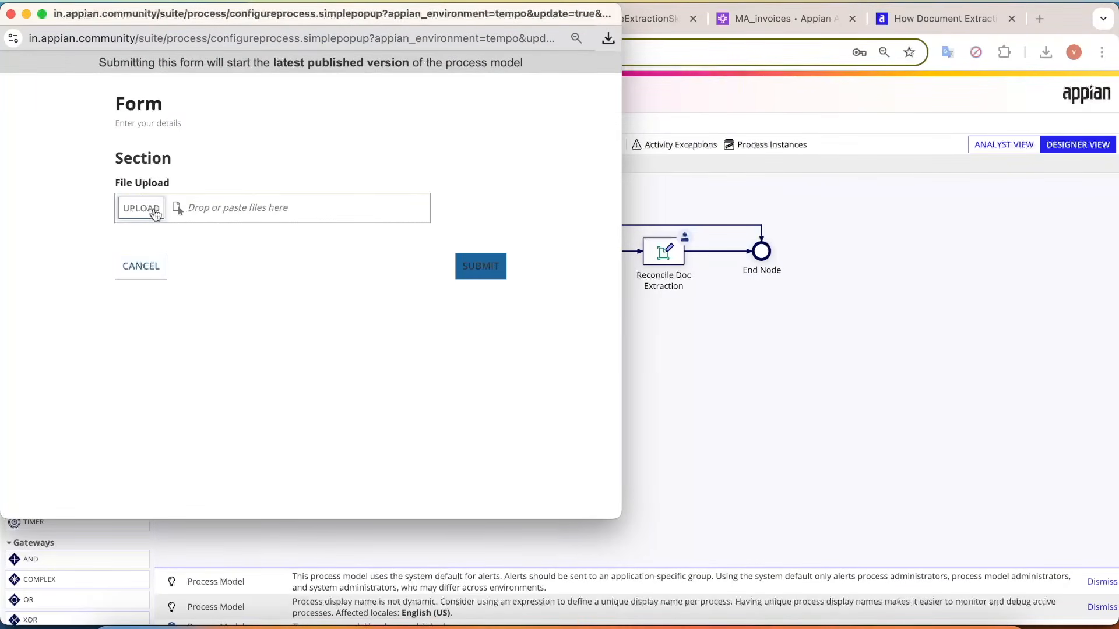
left_click(147, 210)
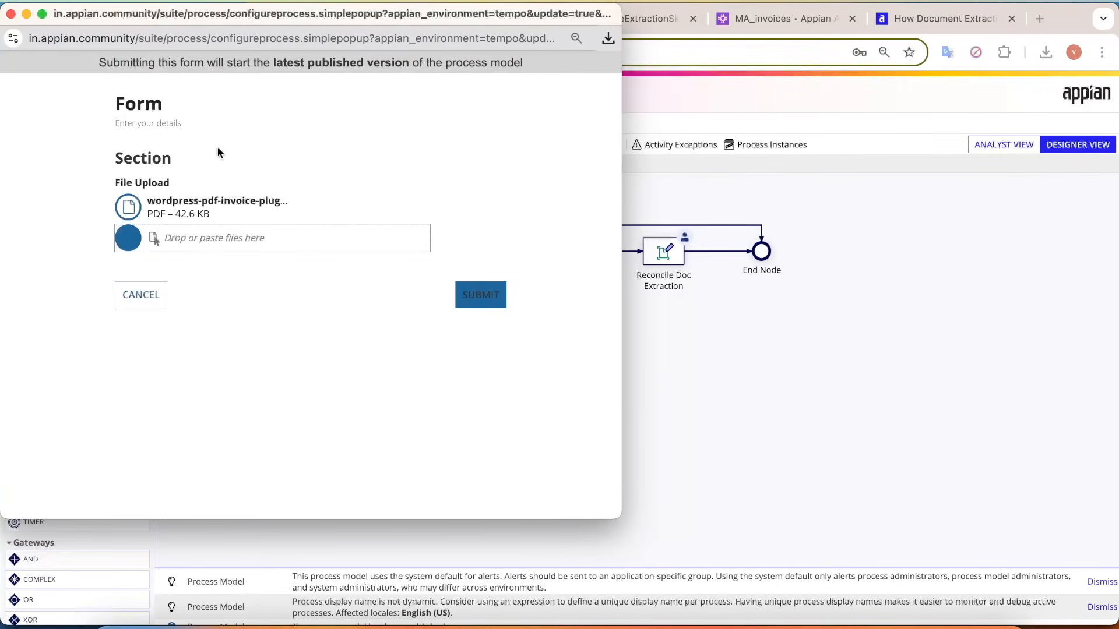
left_click(486, 300)
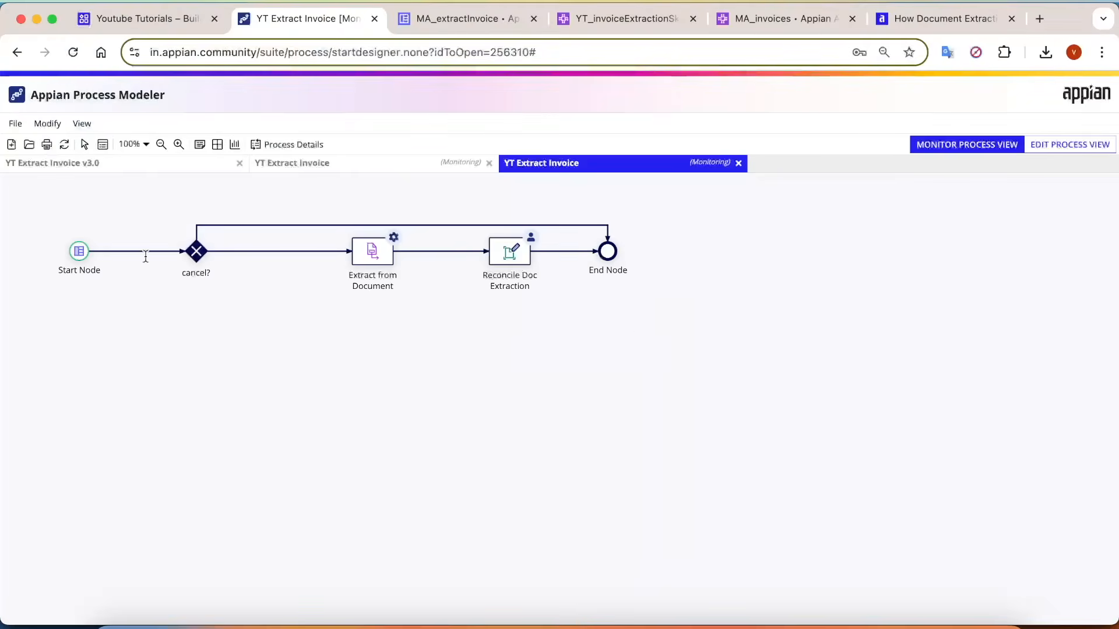
Refresh the monitored YT Extract Invoice process to follow the progress of Extract from Document and Reconcile Doc Extraction.
left_click(64, 146)
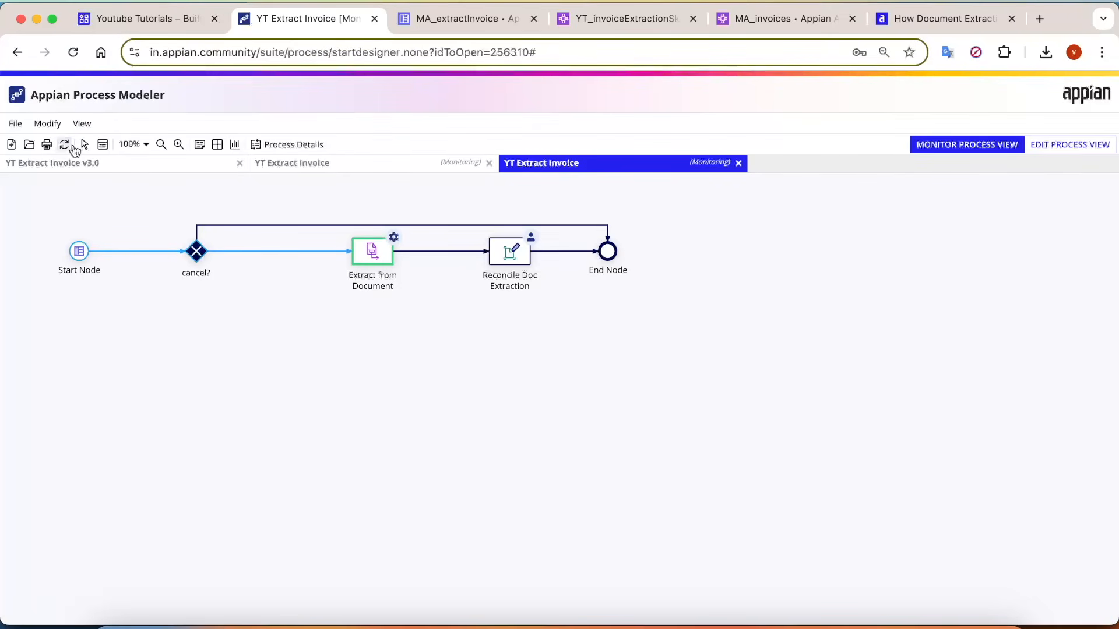
double_click(391, 284)
left_click(390, 282)
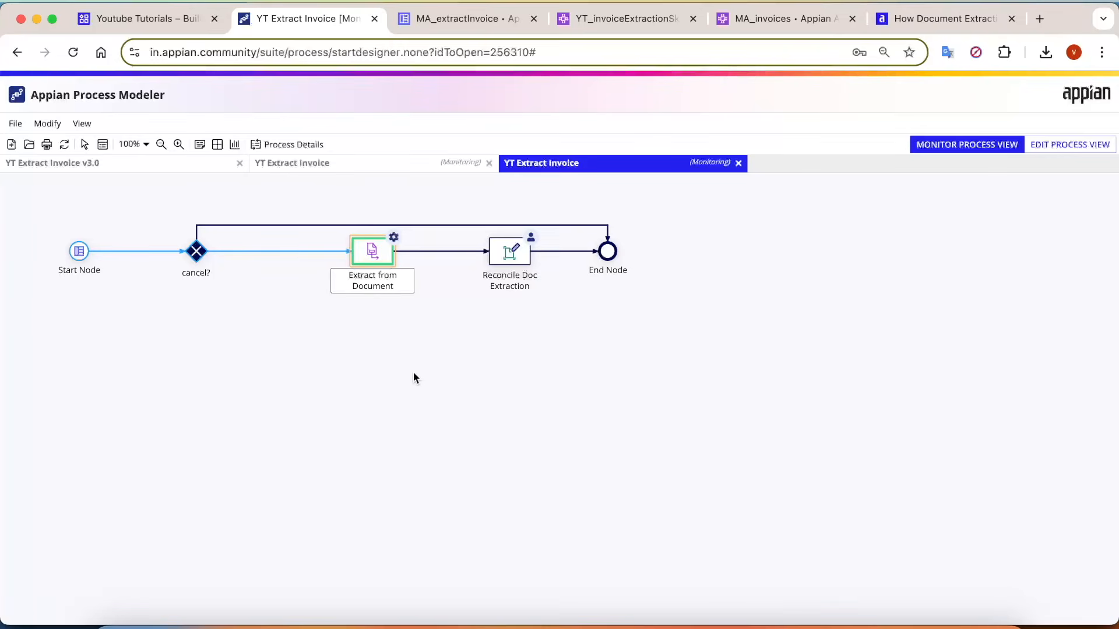
double_click(511, 287)
left_click(480, 384)
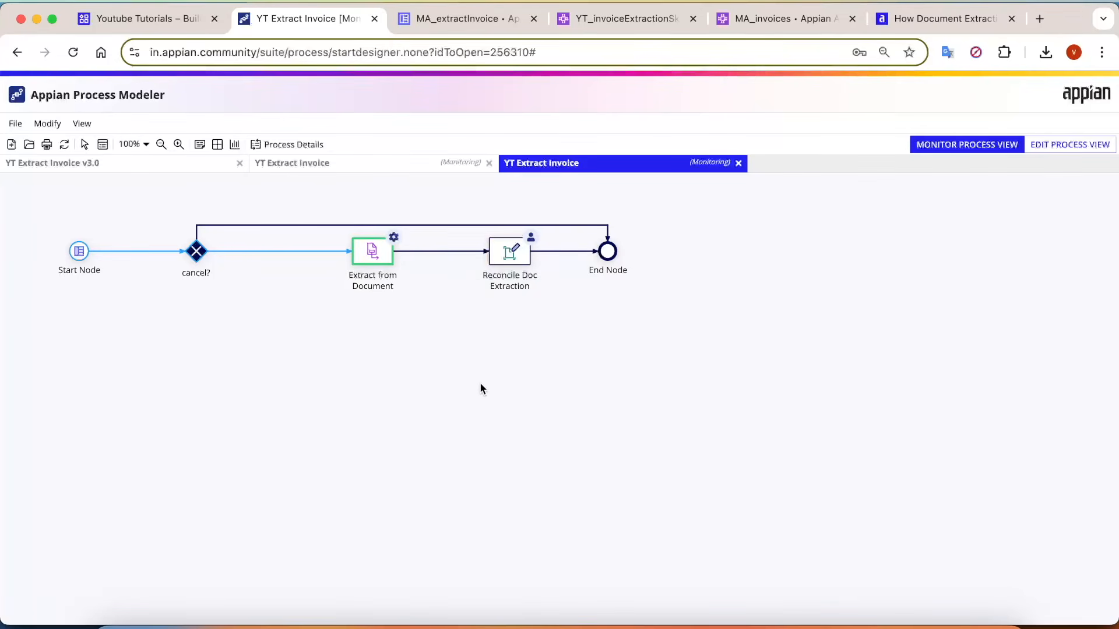
left_click(64, 144)
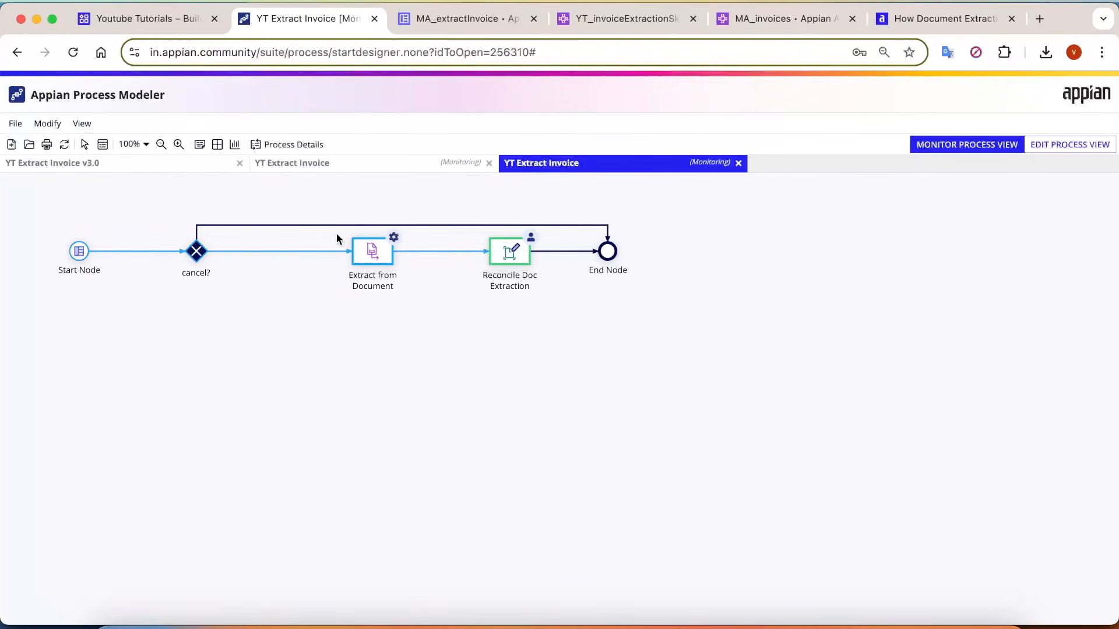
Open the process details and check the status and duration of each process node, including Extract from Document.
left_click(312, 146)
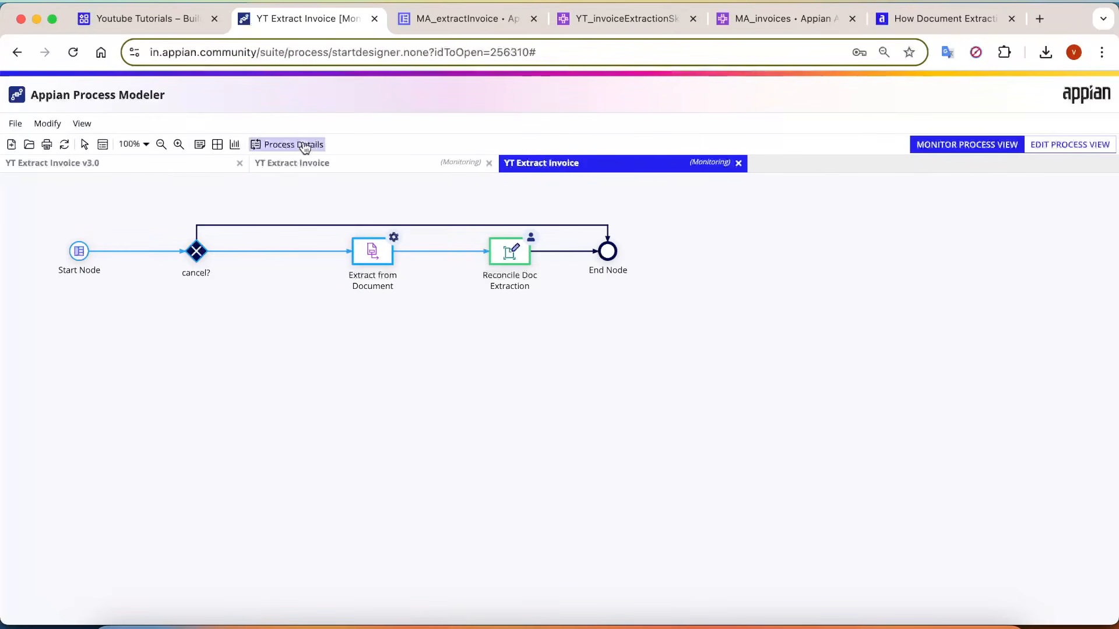
left_click(233, 224)
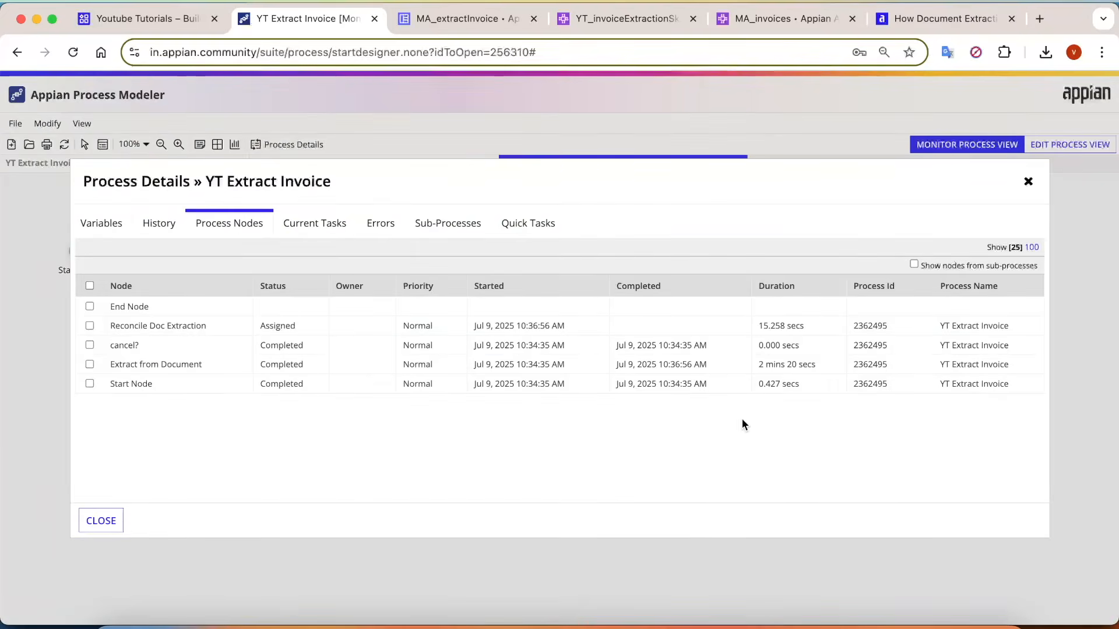
scroll(742, 418, "up", 4)
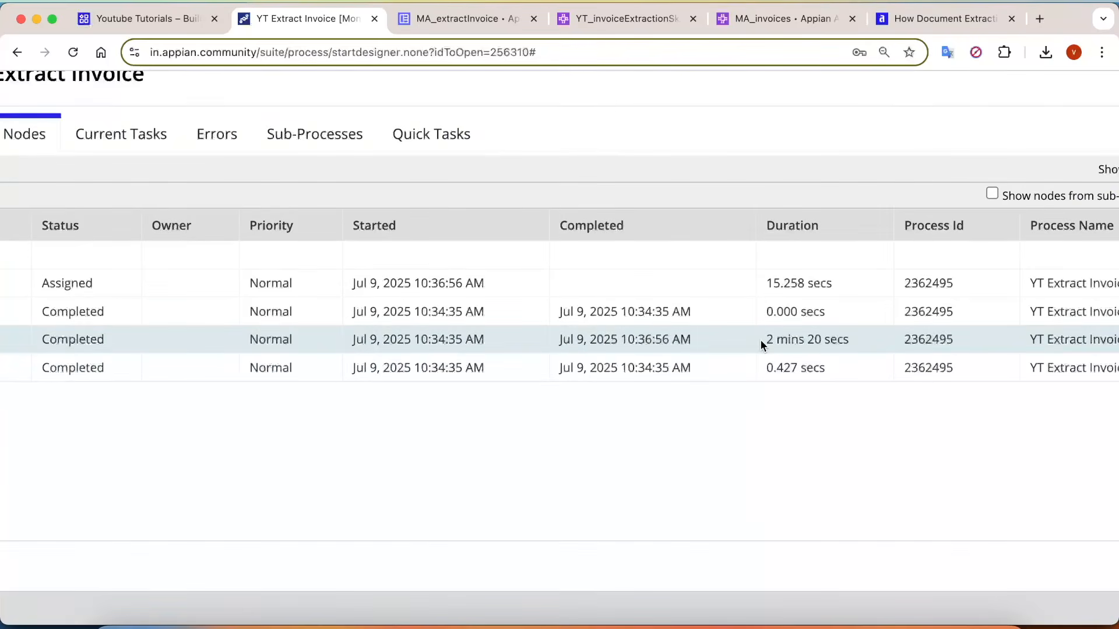
Close the process details and open the Reconcile Doc Extraction node's form in an enlarged window.
scroll(760, 341, "down", 4)
left_click(75, 516)
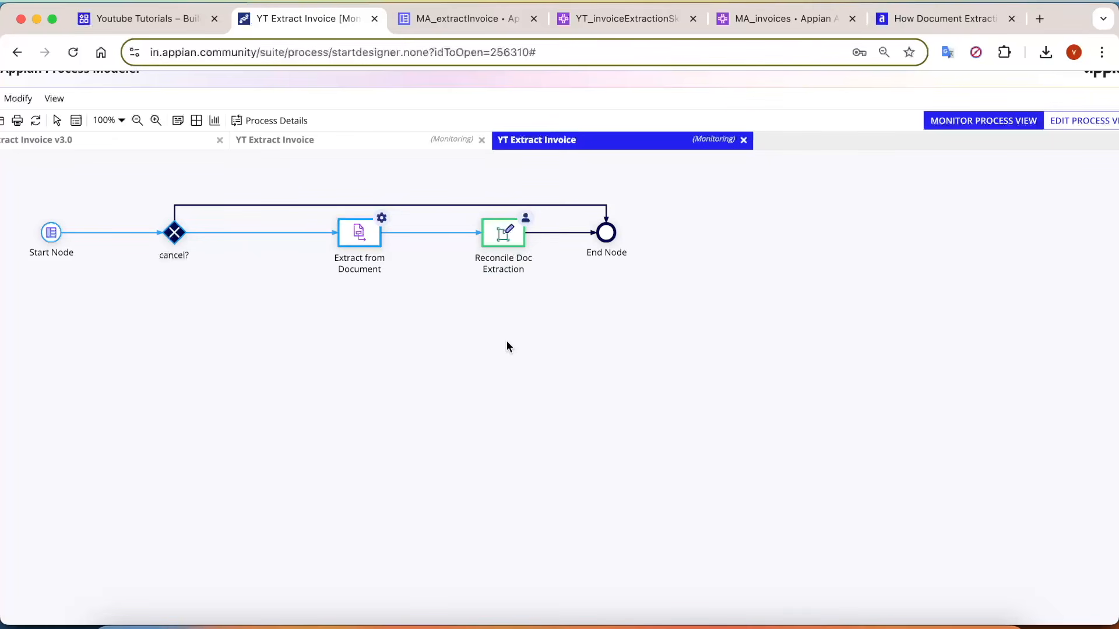
left_click(499, 236)
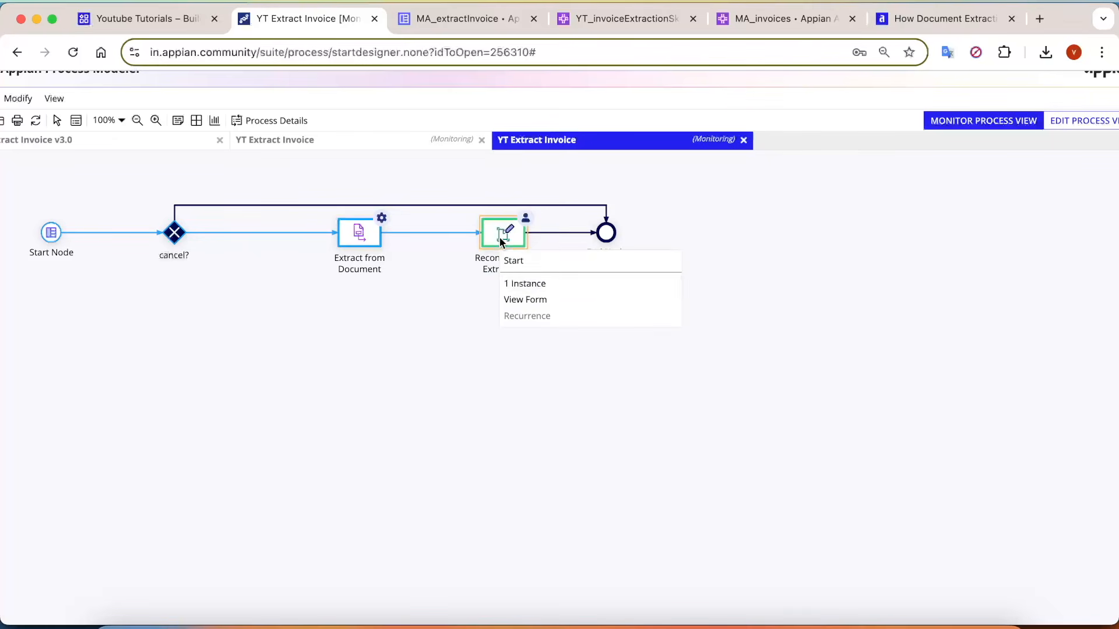
left_click(554, 300)
left_click_drag(430, 15, 776, 17)
double_click(813, 17)
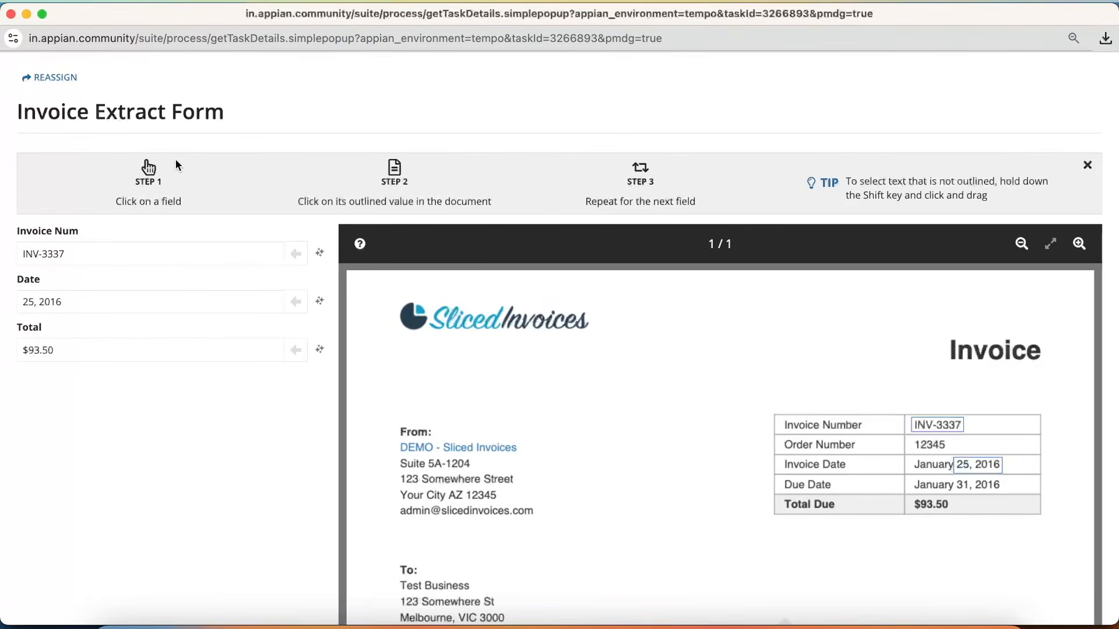
Read the reconciliation instructions and the text selection tip above the Invoice Extract Form, and dismiss the banner.
left_click_drag(89, 167, 213, 194)
left_click(214, 196)
left_click_drag(297, 201, 498, 205)
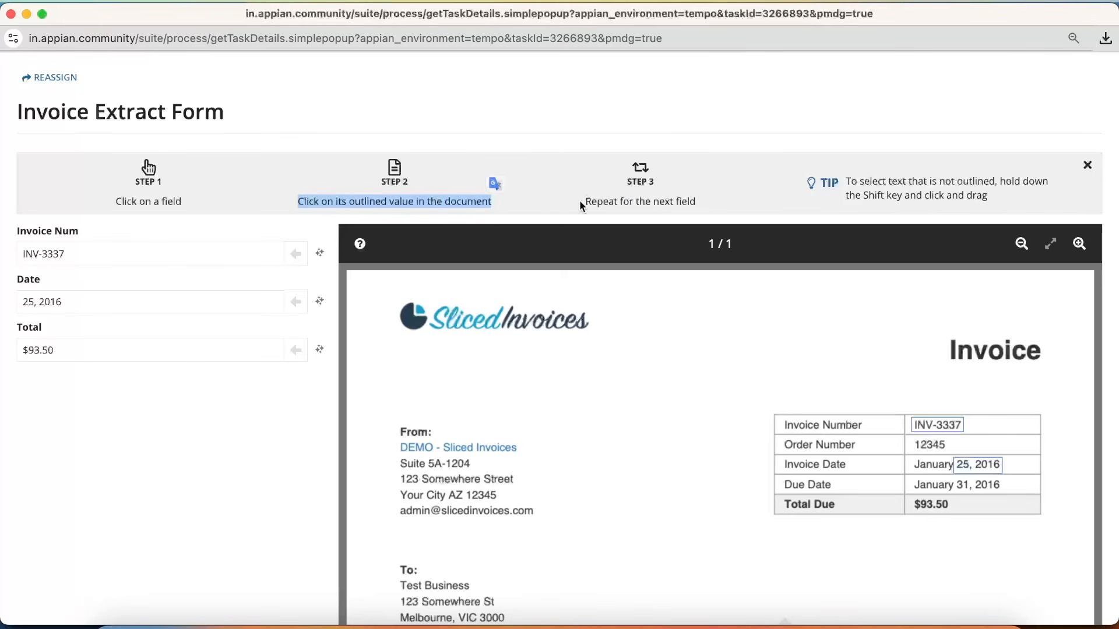
left_click_drag(581, 201, 697, 204)
left_click(828, 190)
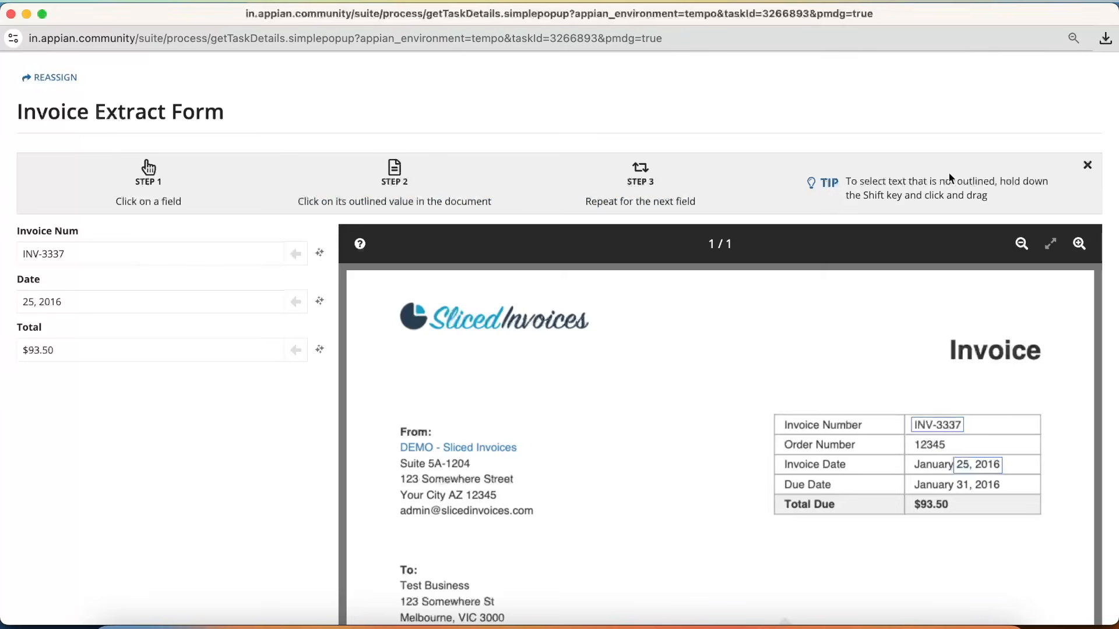
left_click(1087, 165)
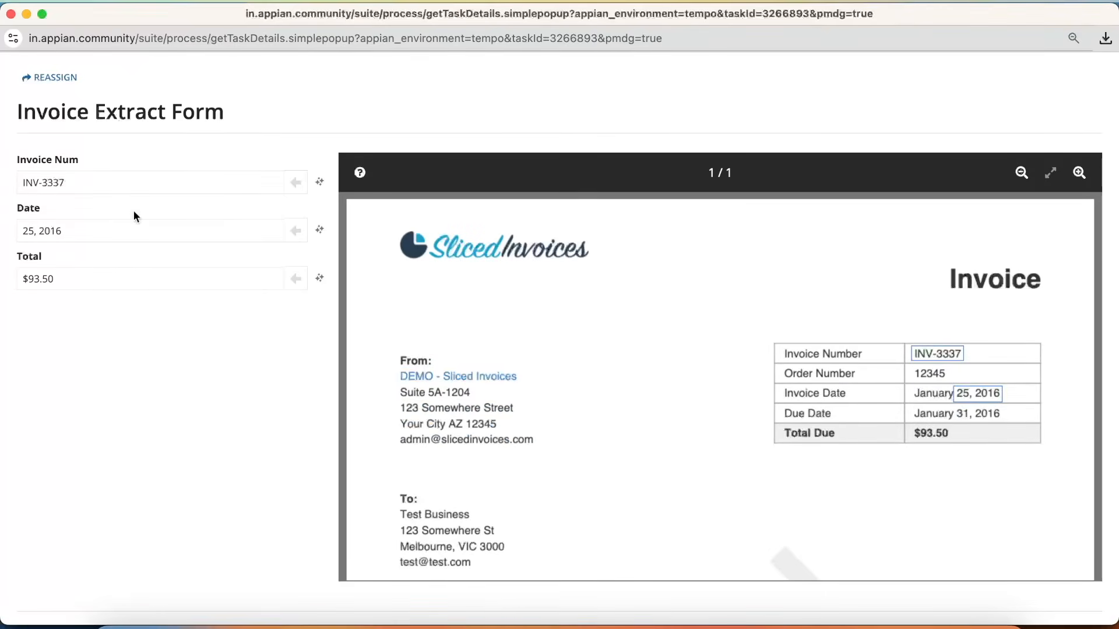
Check the extracted Invoice Num, Date and Total against their outlined values in the invoice, and submit the reconciliation form.
left_click(82, 185)
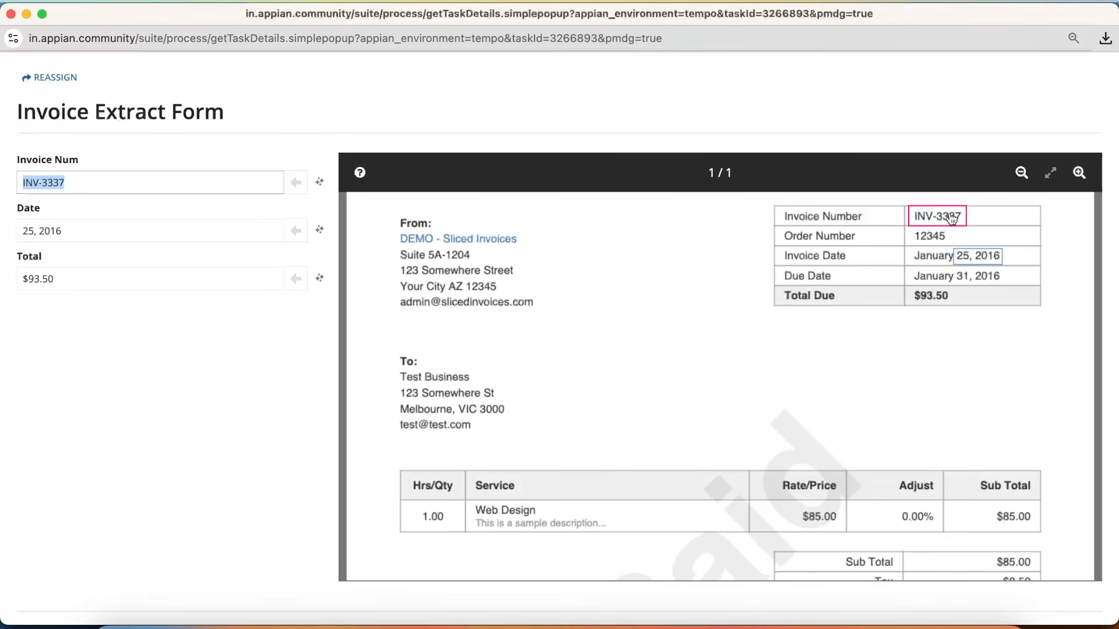
left_click(143, 237)
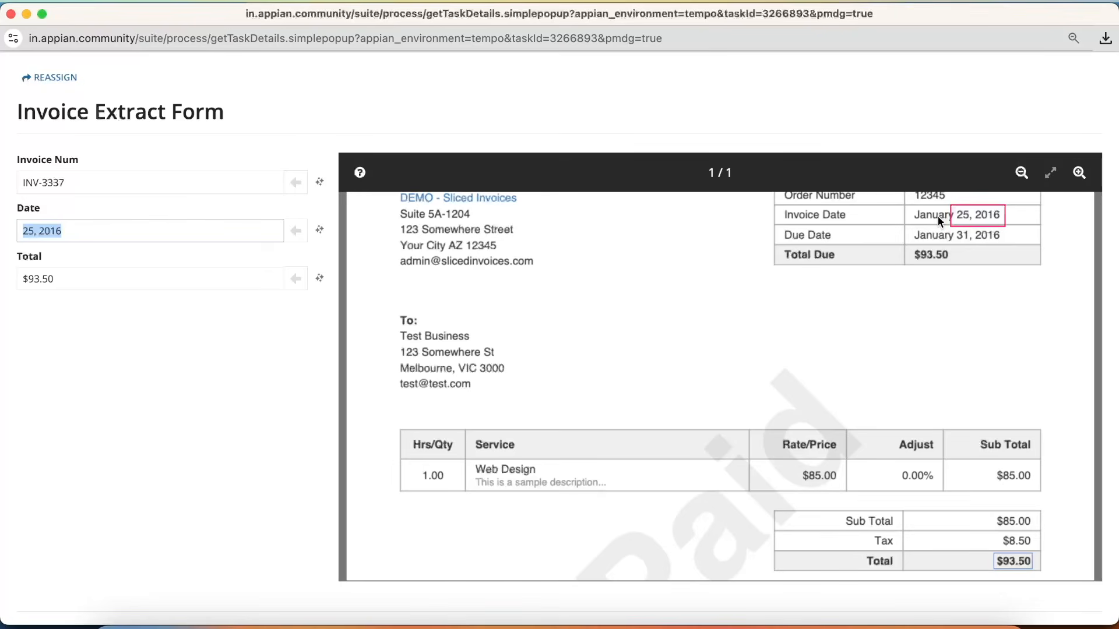
scroll(883, 338, "up", 5)
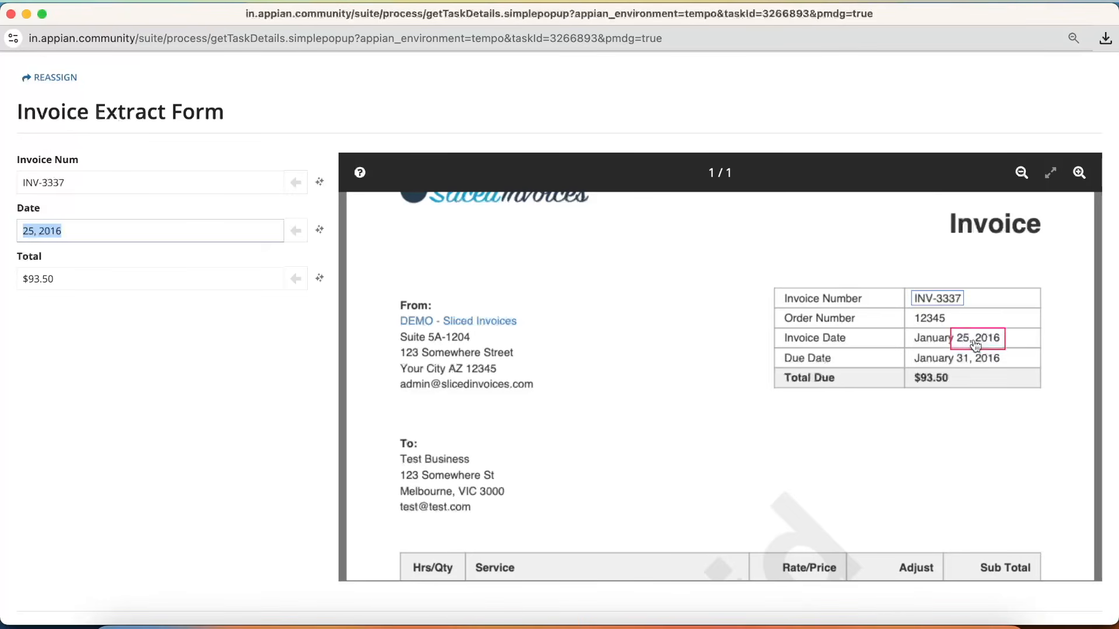
scroll(920, 368, "down", 1)
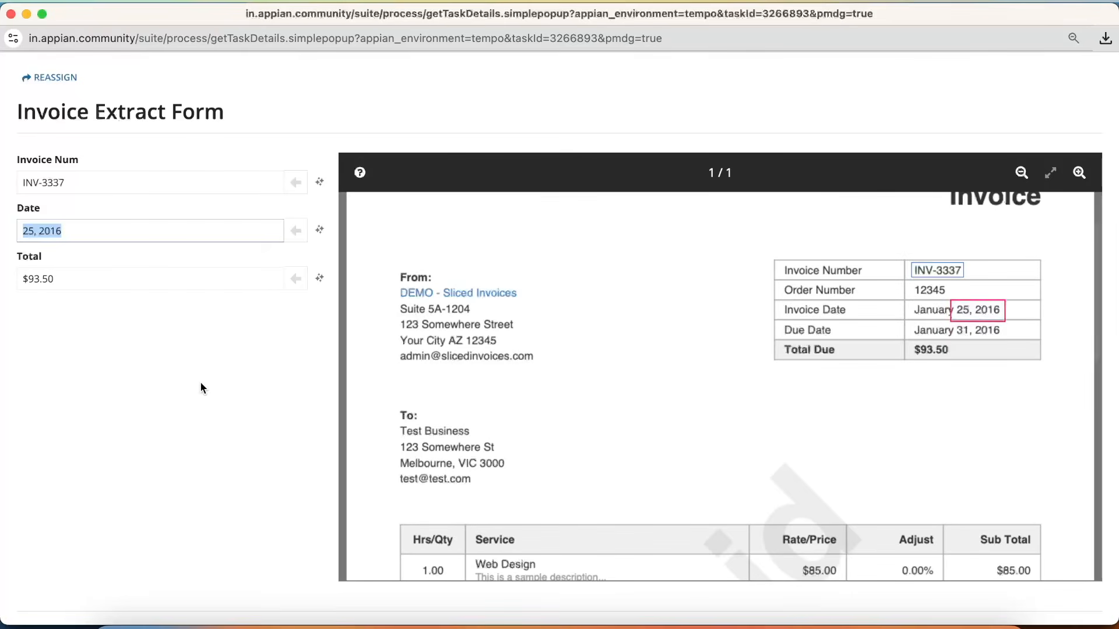
key("Tab")
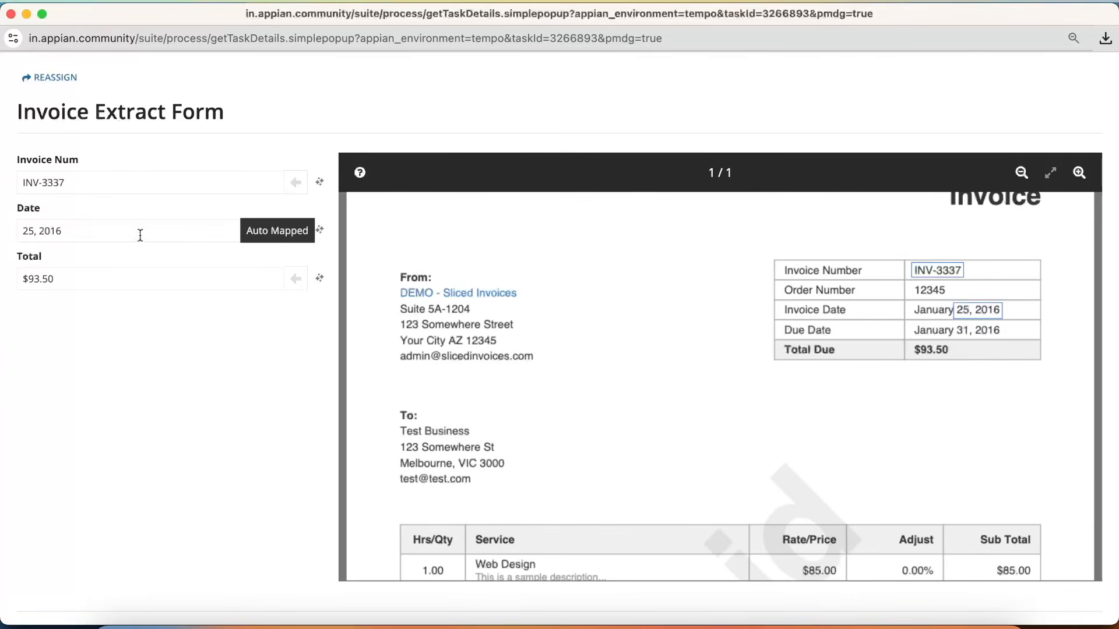
left_click(98, 279)
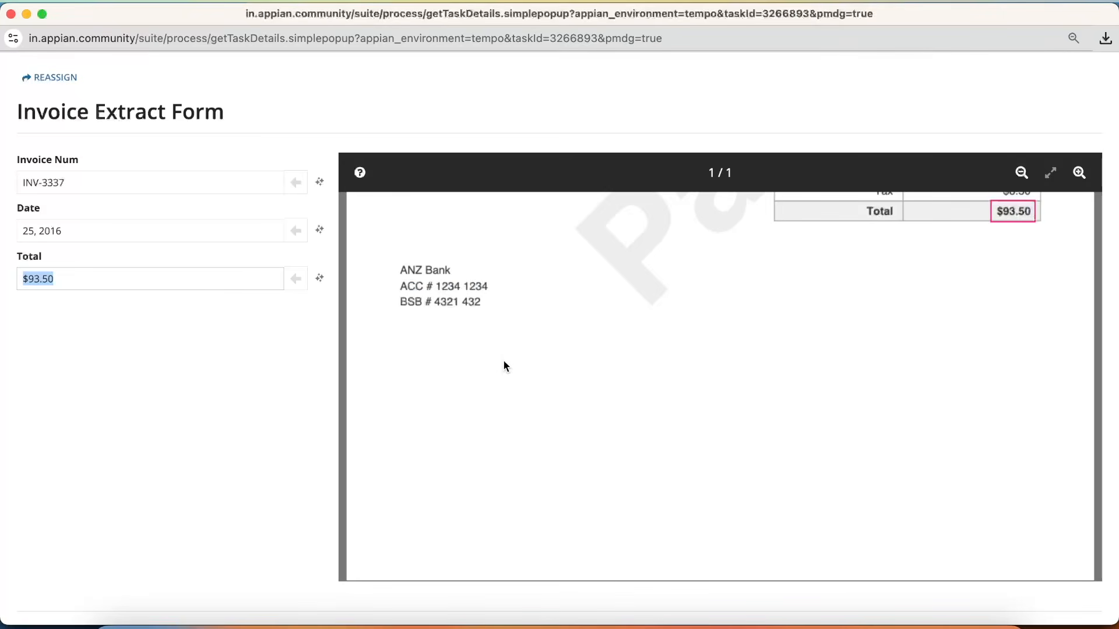
scroll(192, 373, "down", 5)
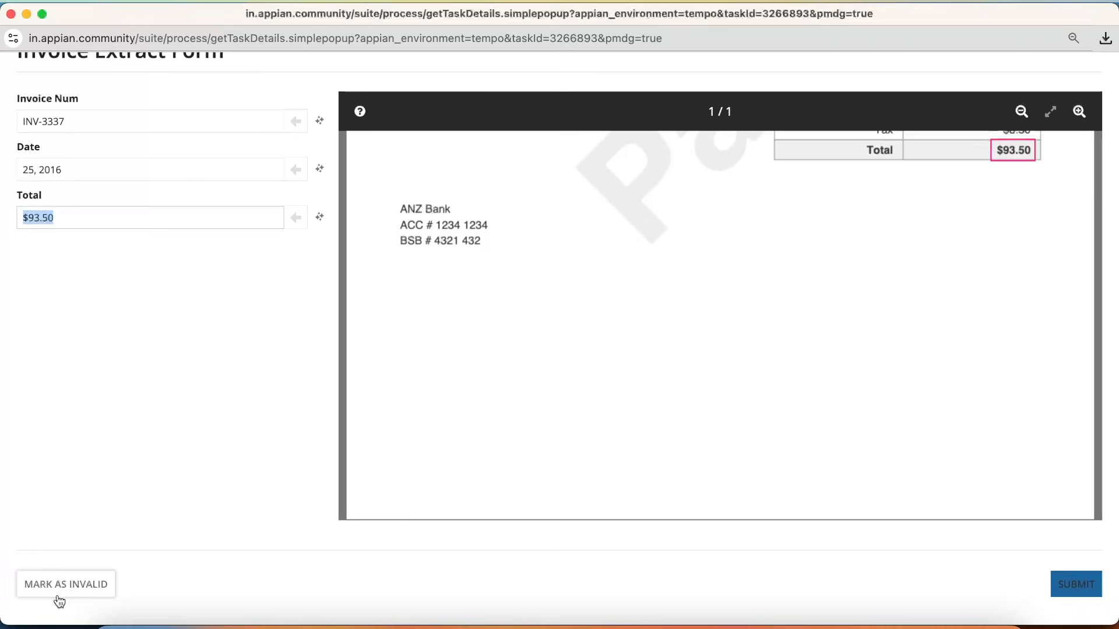
left_click(1074, 594)
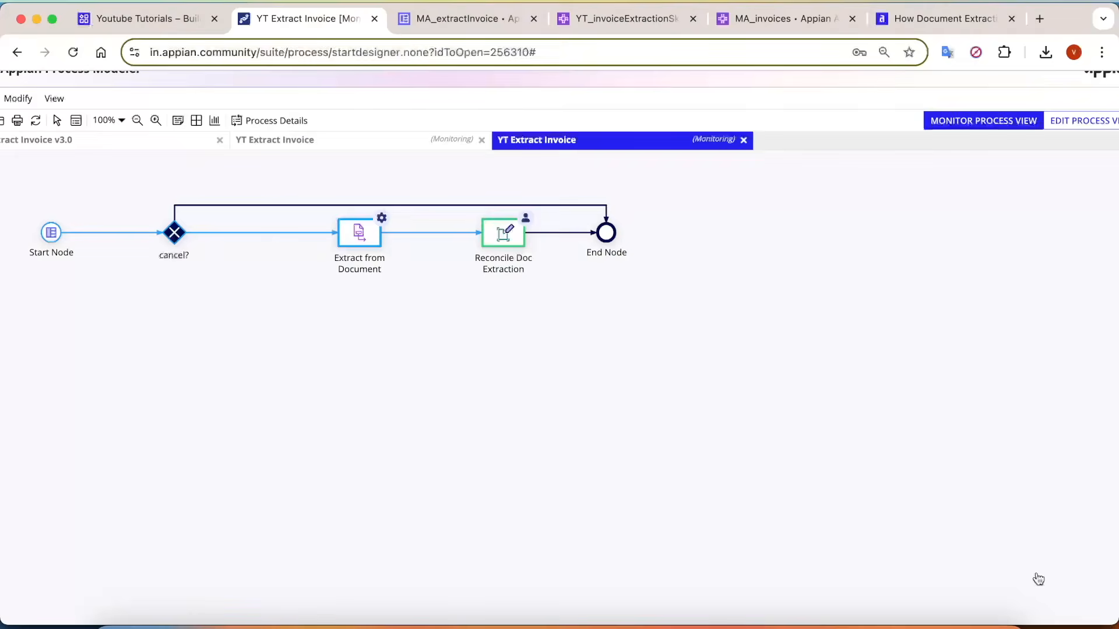
Refresh the monitored process and compare the ExtractedData, ReconciledData and ConfidenceScores variables in the process details.
left_click(32, 122)
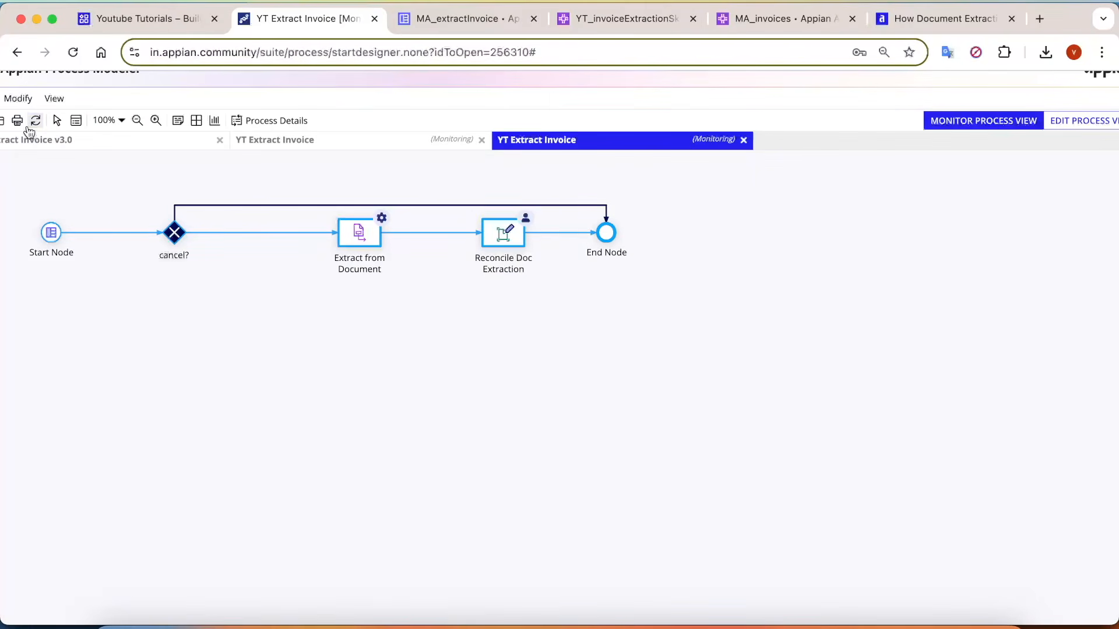
scroll(515, 335, "left", 2)
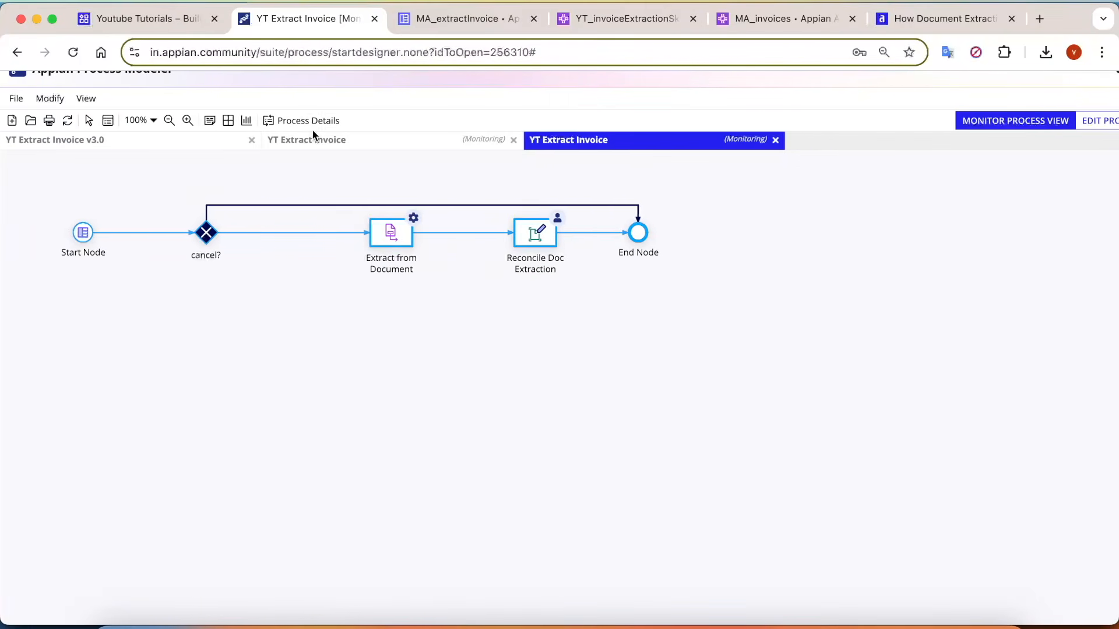
left_click(314, 121)
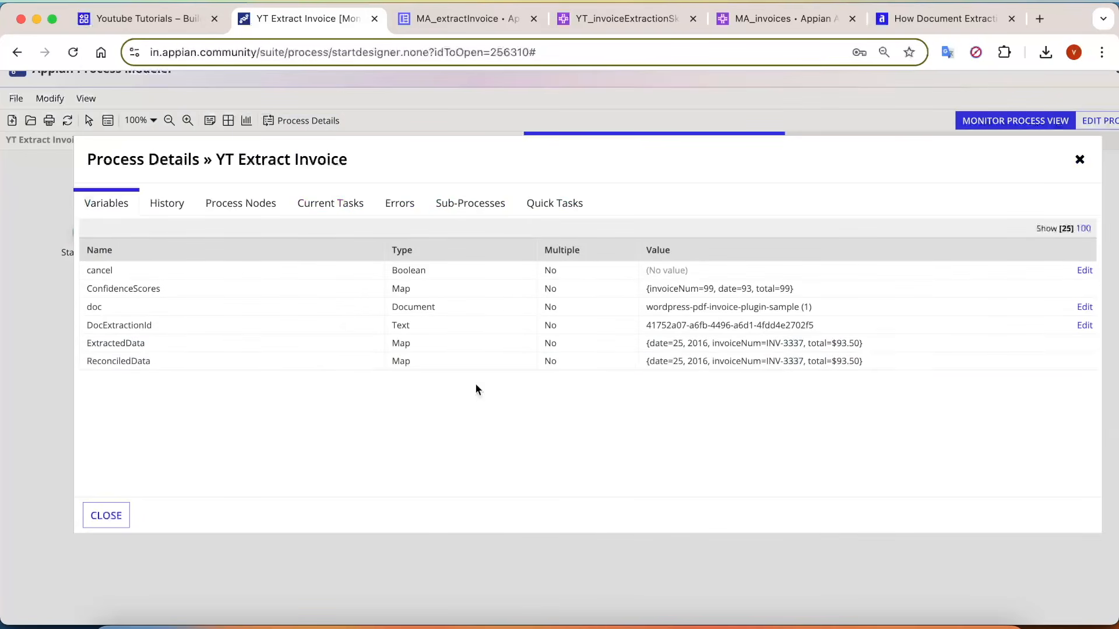
scroll(896, 367, "up", 5)
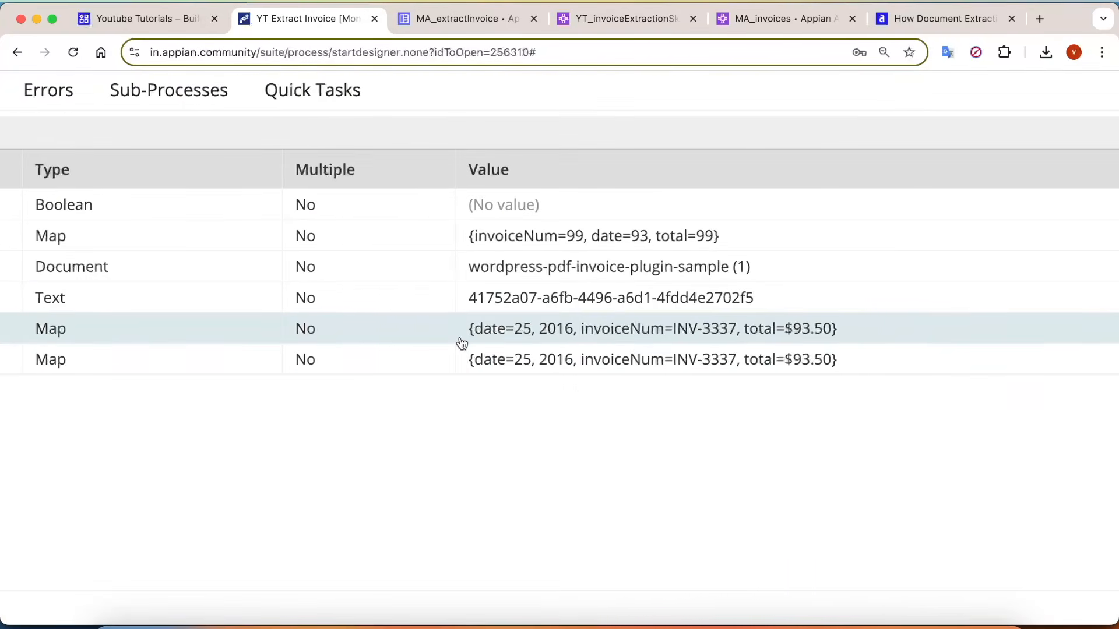
scroll(462, 344, "left", 10)
scroll(725, 335, "right", 8)
scroll(639, 335, "down", 5)
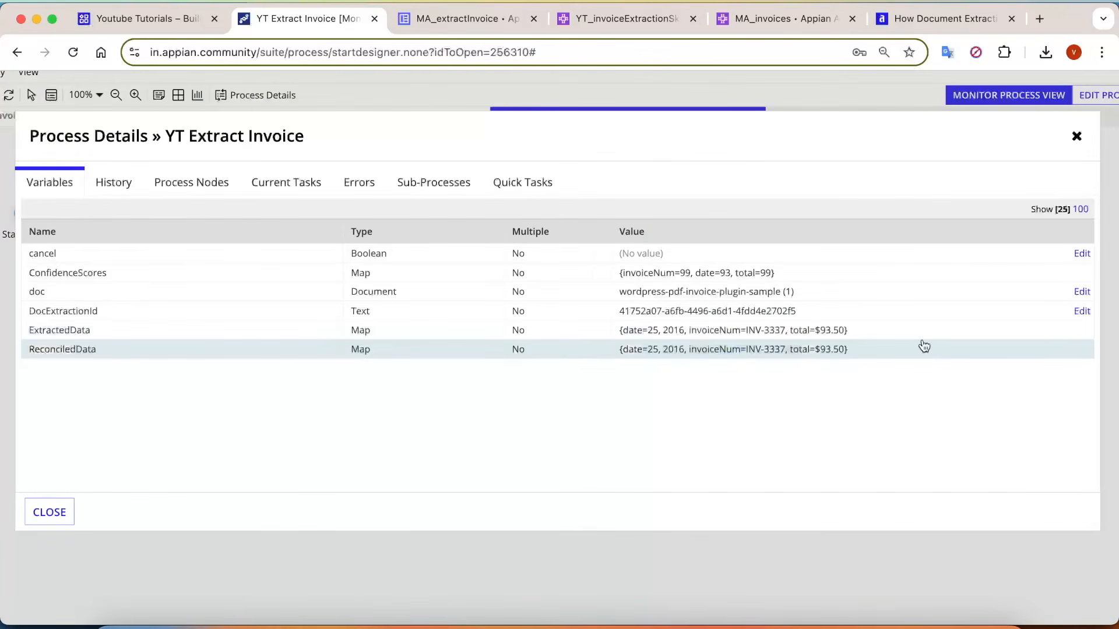
left_click(66, 517)
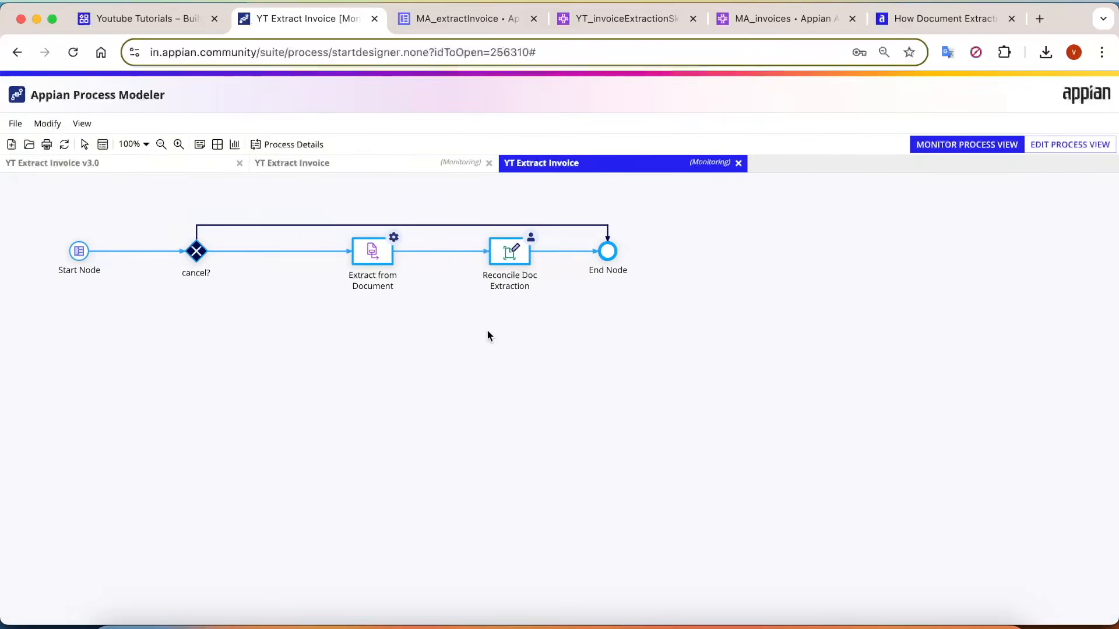
Check the model status of the YT_invoiceExtractionSkill and MA_invoices AI skills, and return to the monitored YT Extract Invoice process.
left_click(650, 18)
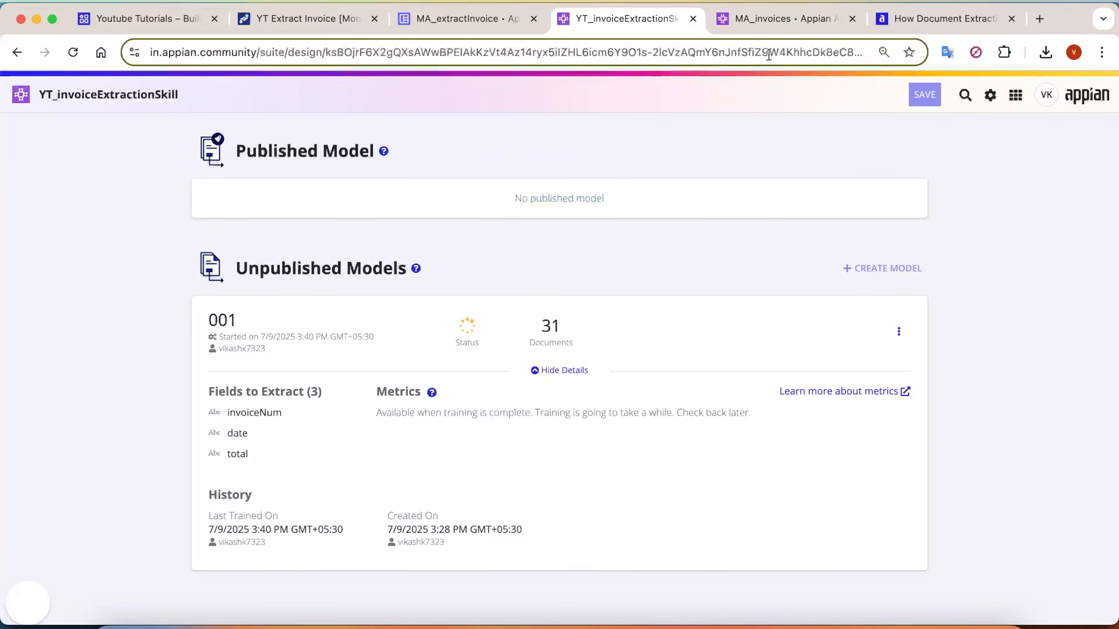
left_click(767, 23)
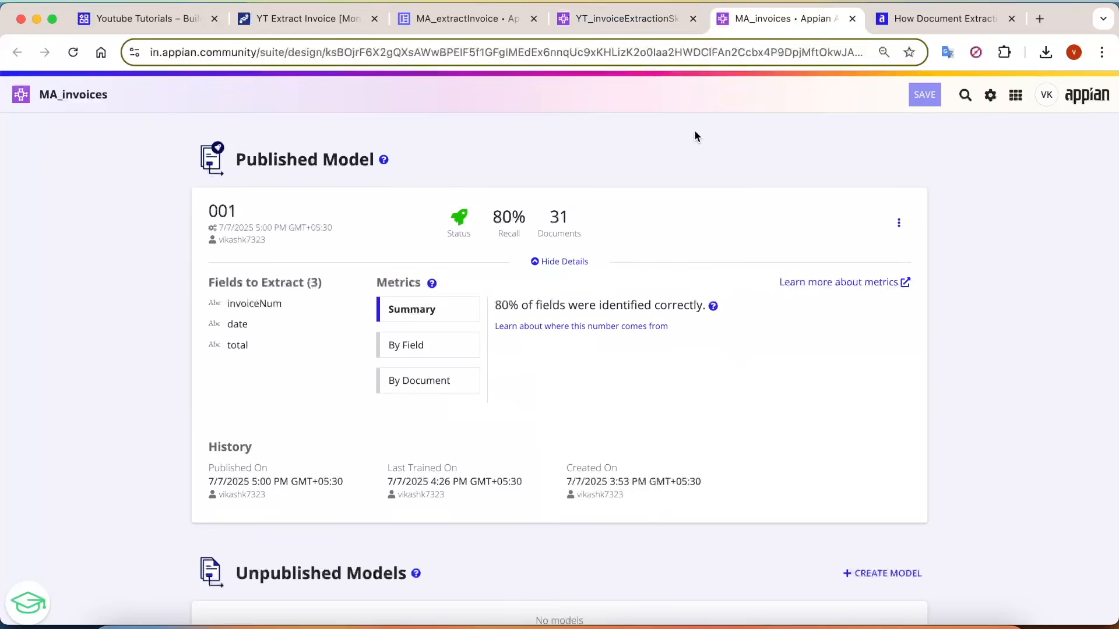
left_click(344, 17)
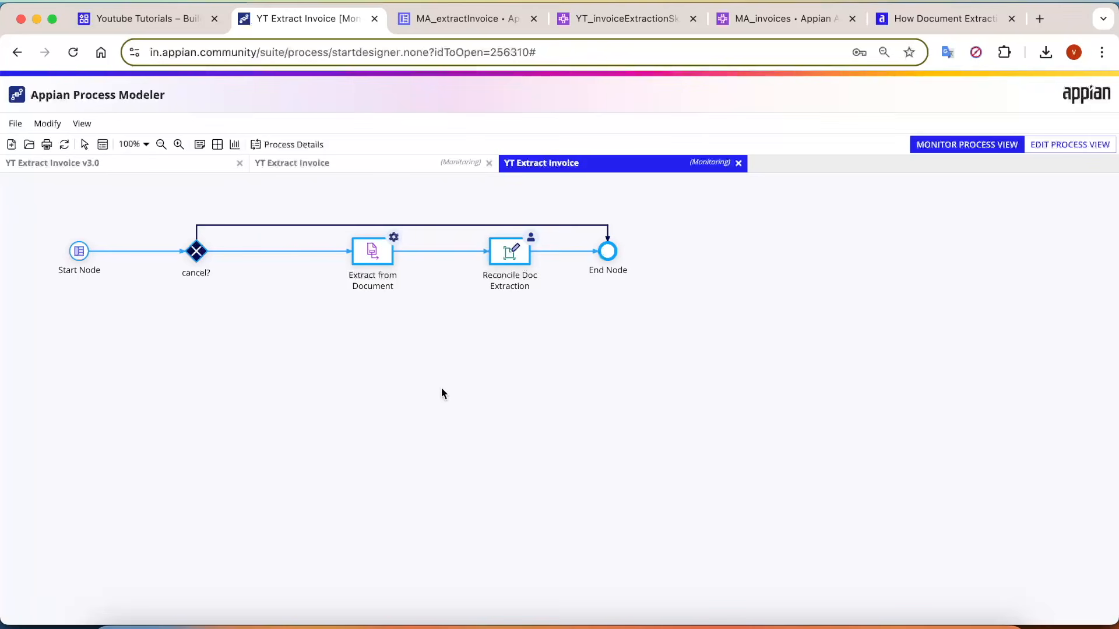
left_click(541, 282)
left_click_drag(532, 288, 469, 275)
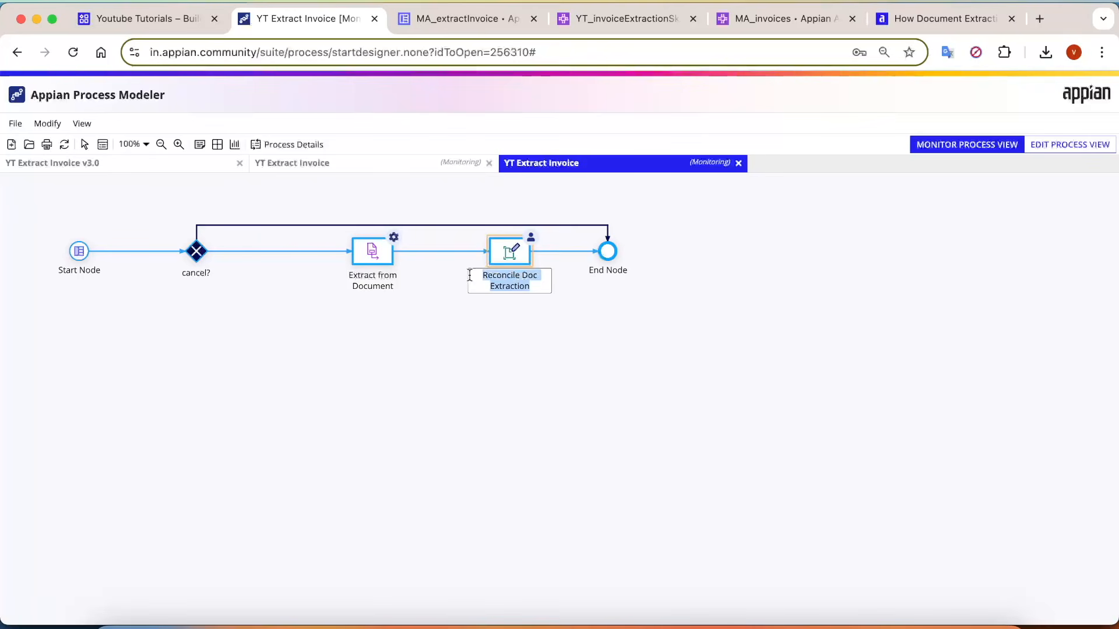
left_click(521, 331)
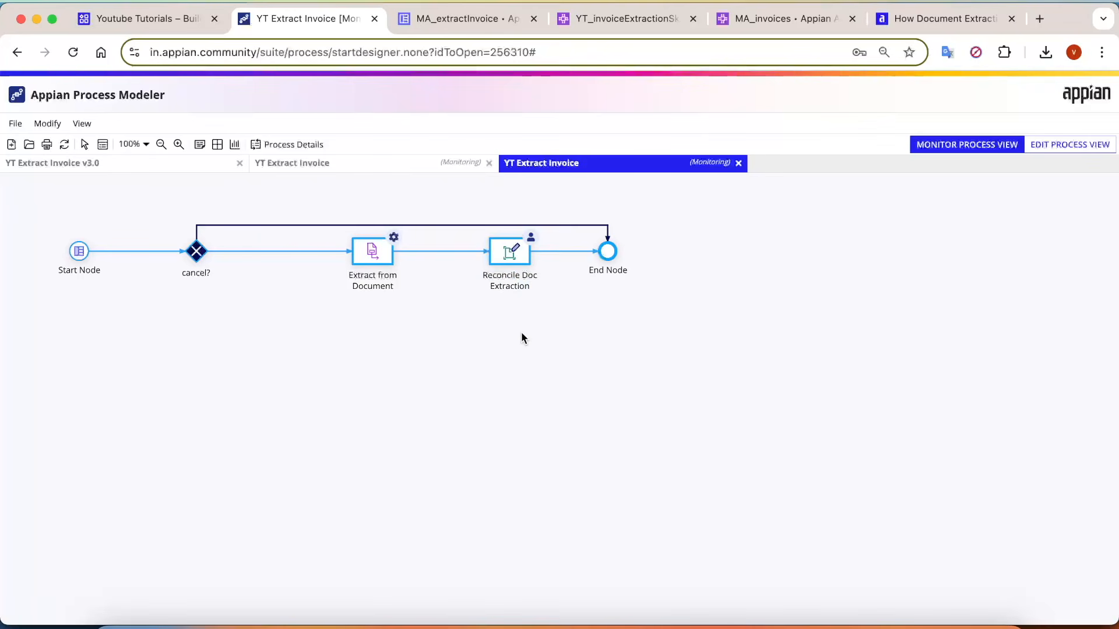
left_click(519, 276)
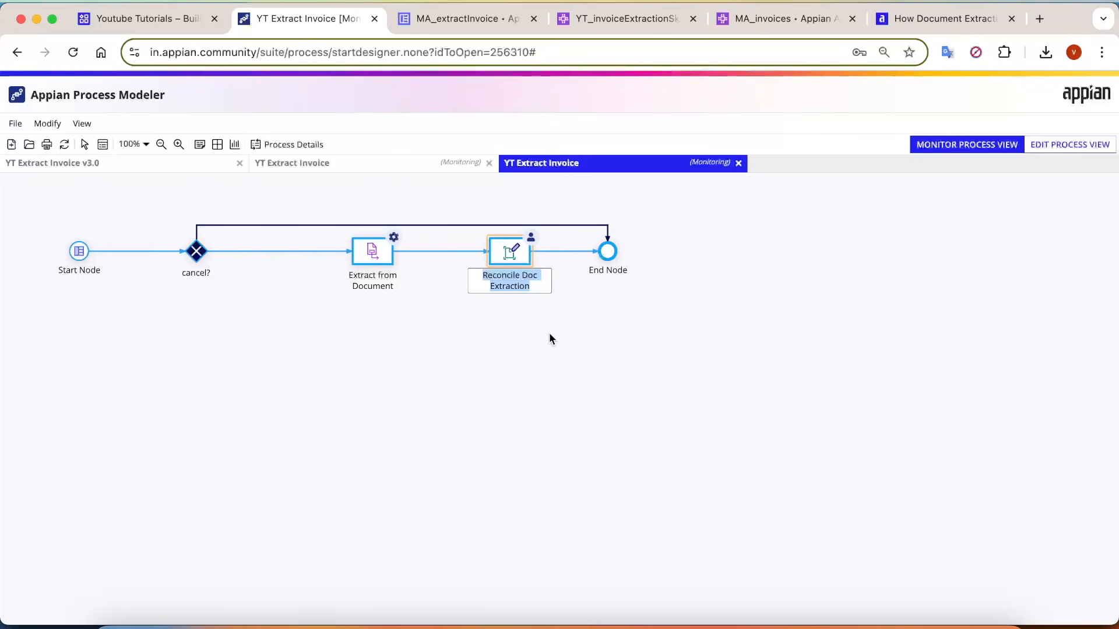